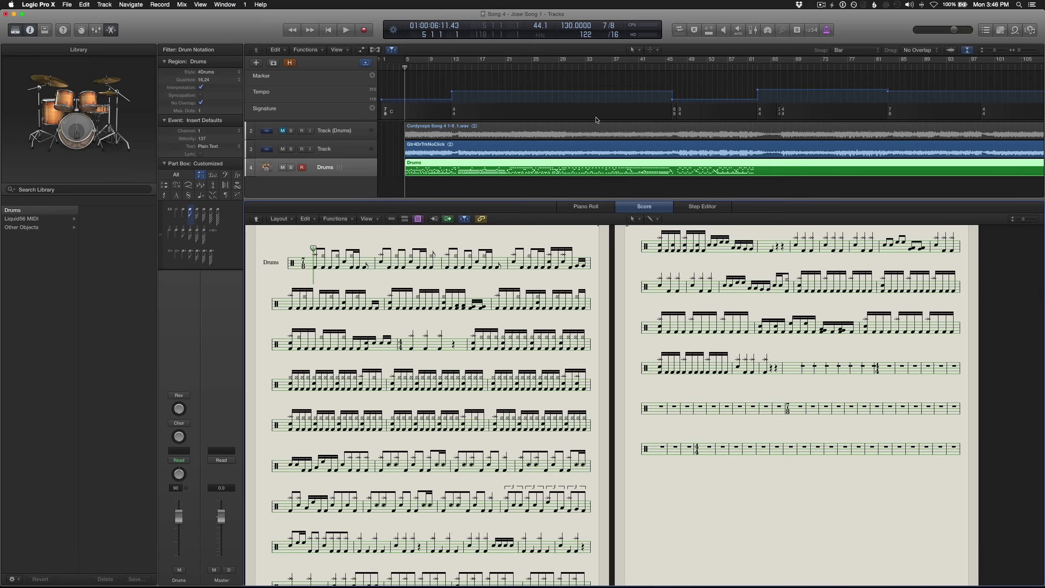
- Compare the Drums region in the Piano Roll and Score editors, ending on the Piano Roll
left_click(594, 209)
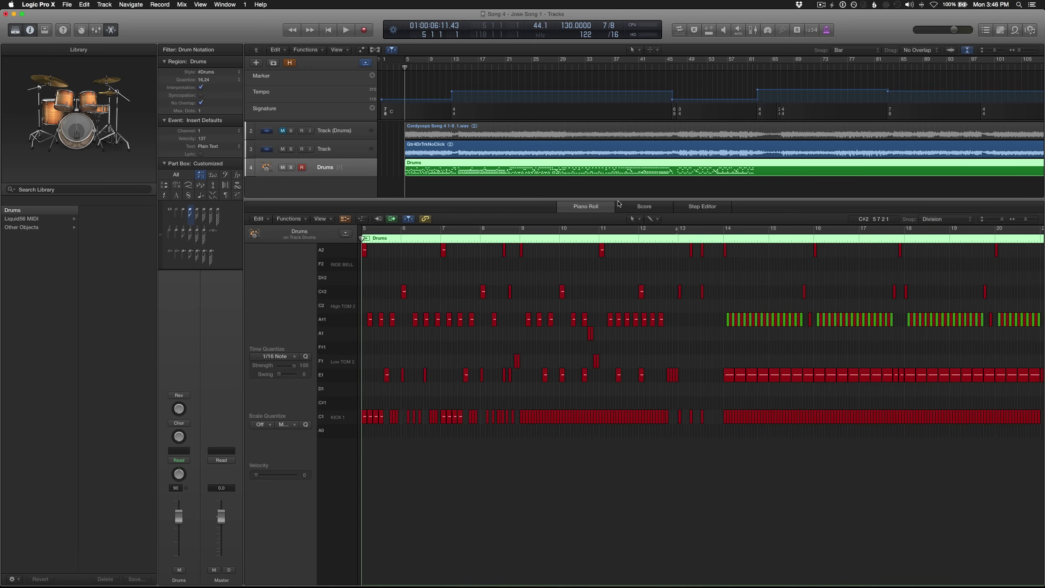
left_click(634, 207)
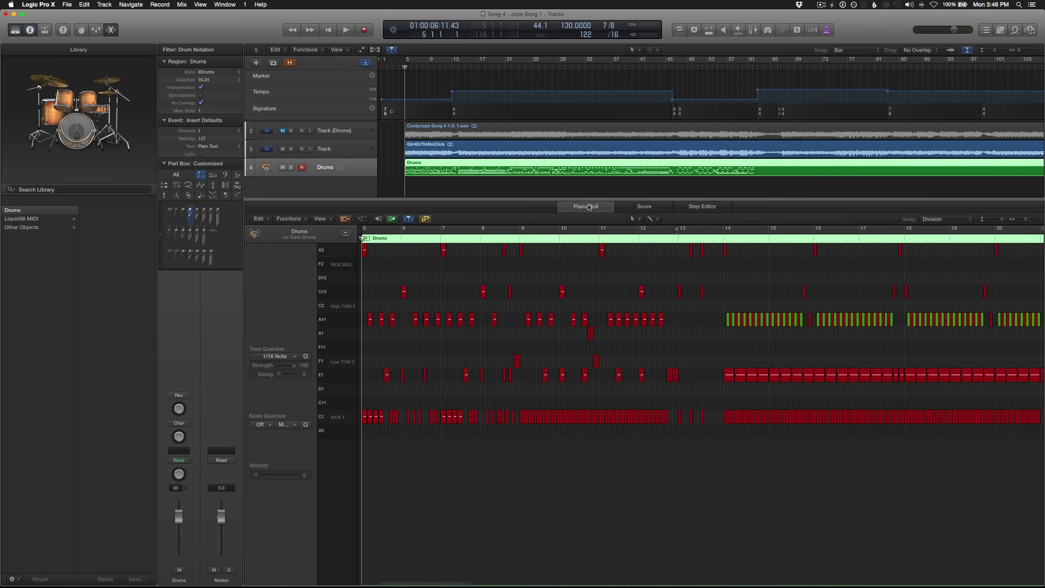
left_click(588, 207)
- Bring Safari forward and scroll through the Berklee-style Drum Notation in Logic Pro 8 guide
left_click(15, 13)
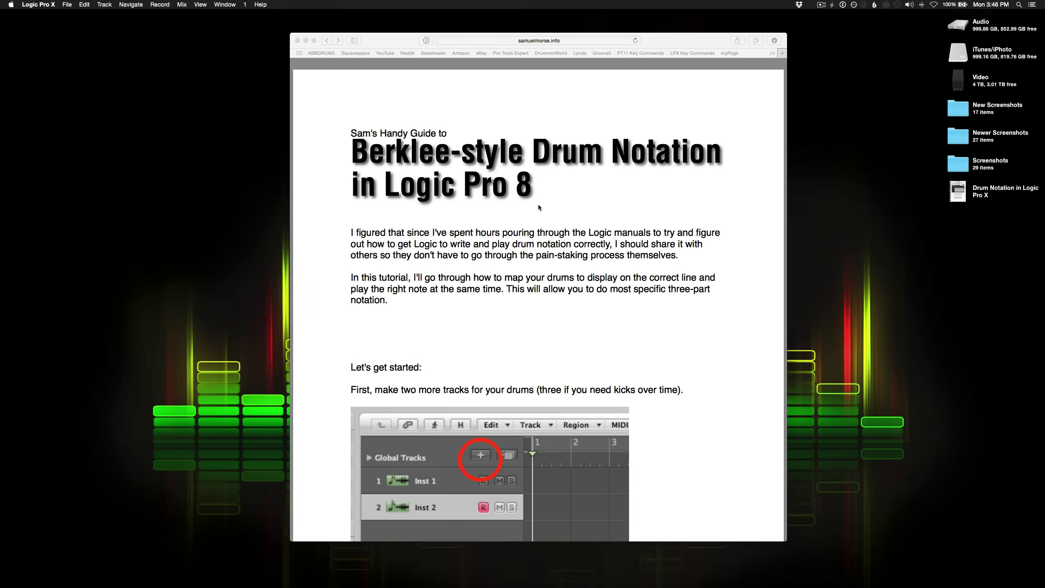
scroll(538, 205, "down", 2)
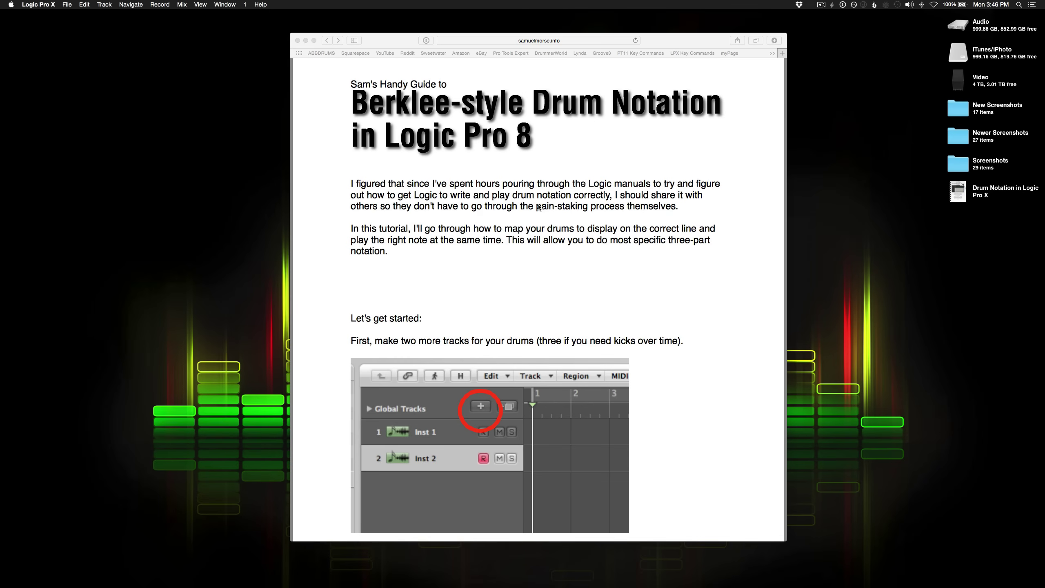
scroll(538, 206, "down", 6)
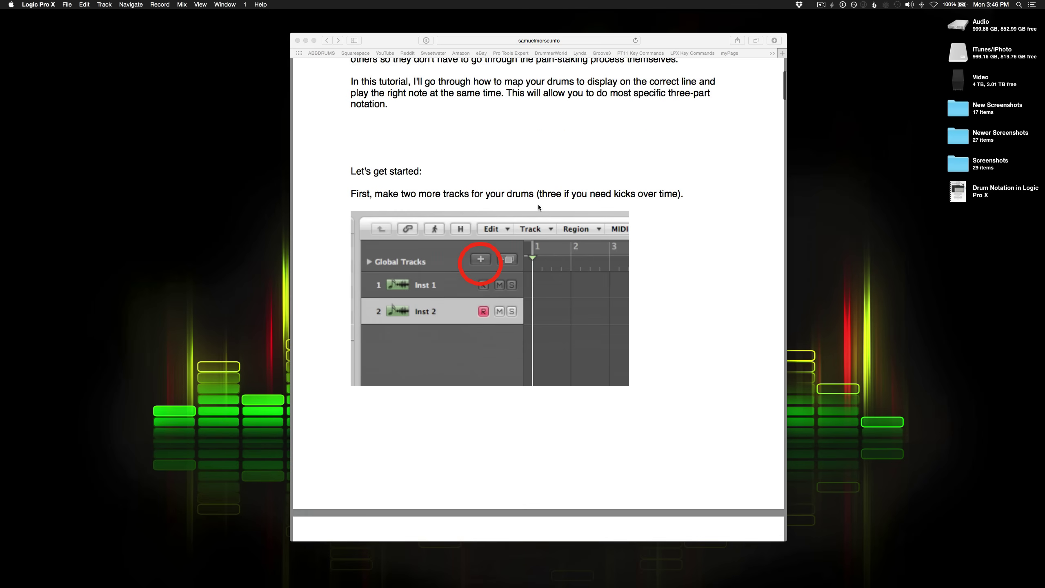
scroll(538, 206, "up", 6)
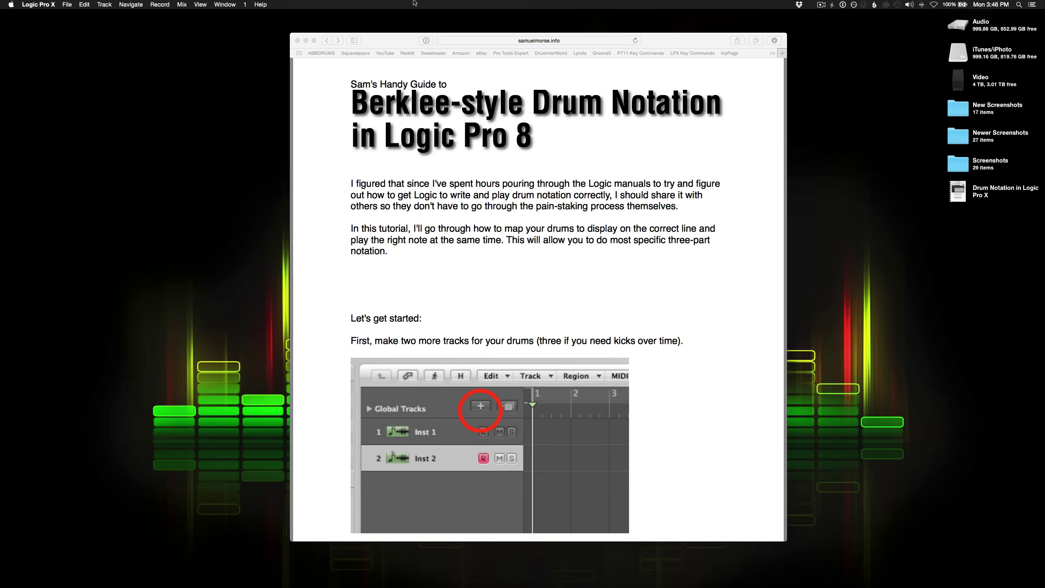
left_click(298, 41)
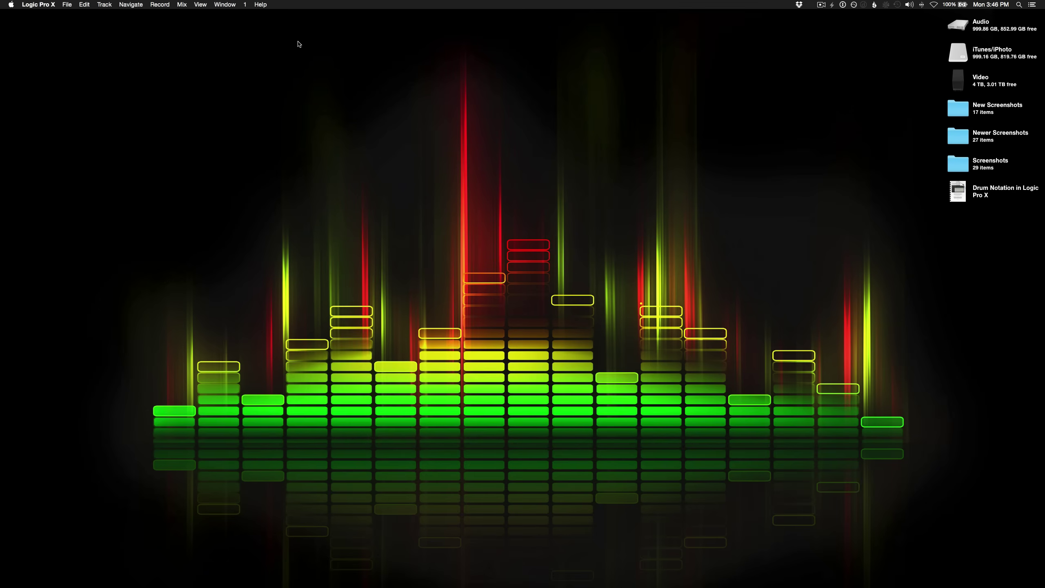
left_click(951, 198)
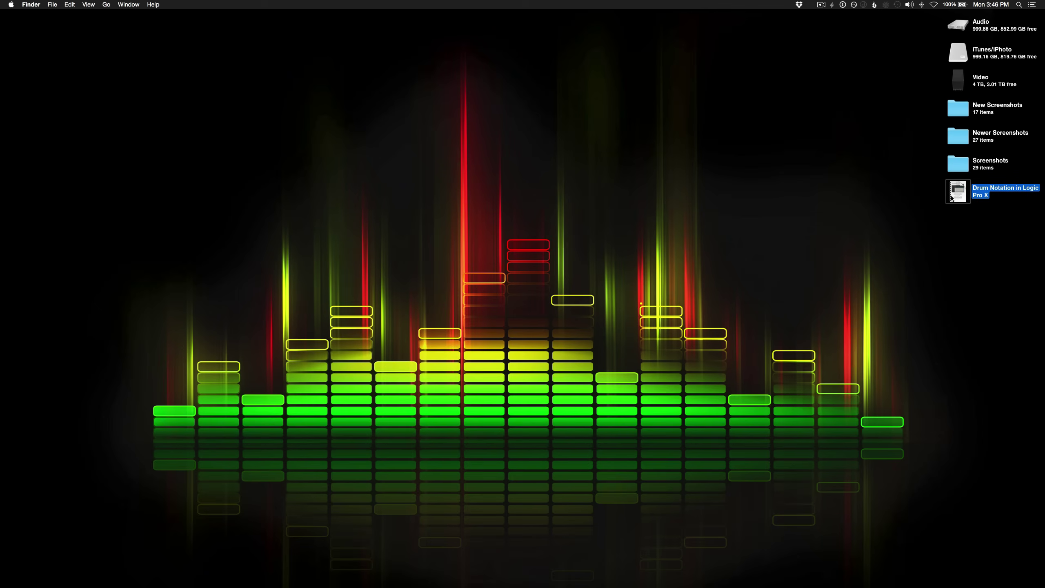
key("space")
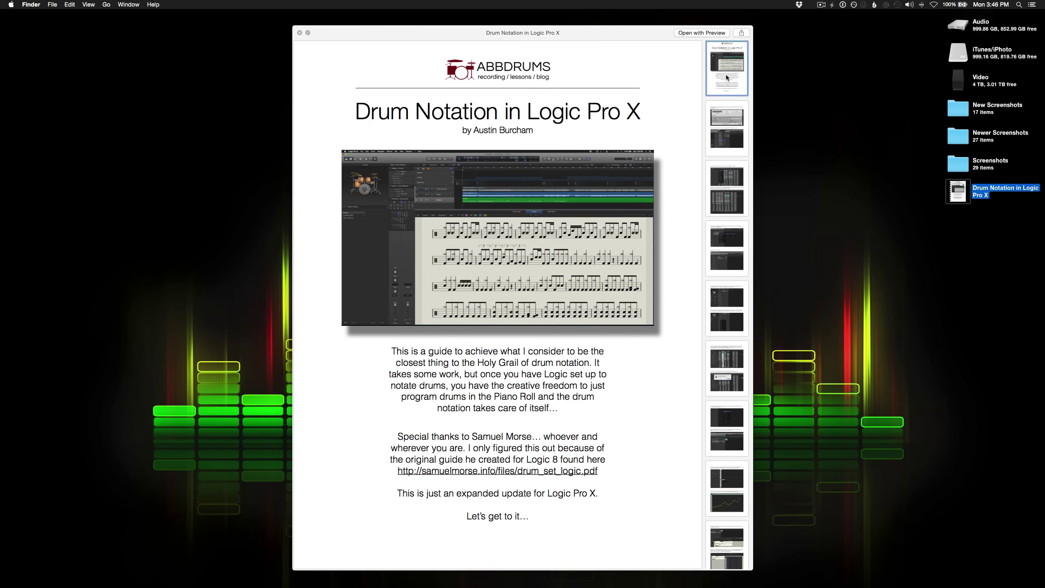
key("Down")
key("Down")
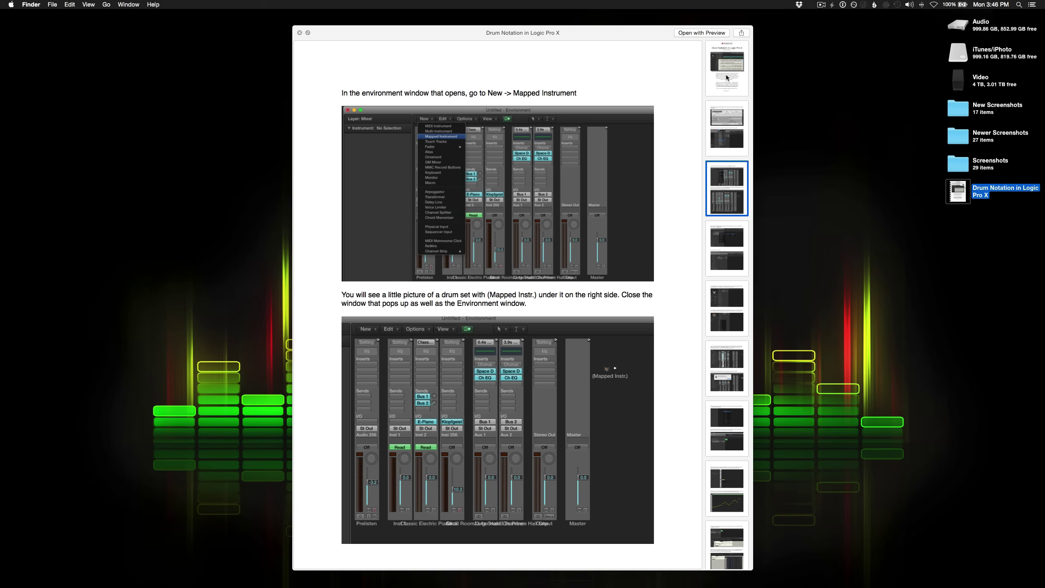
key("Down")
key("Down")
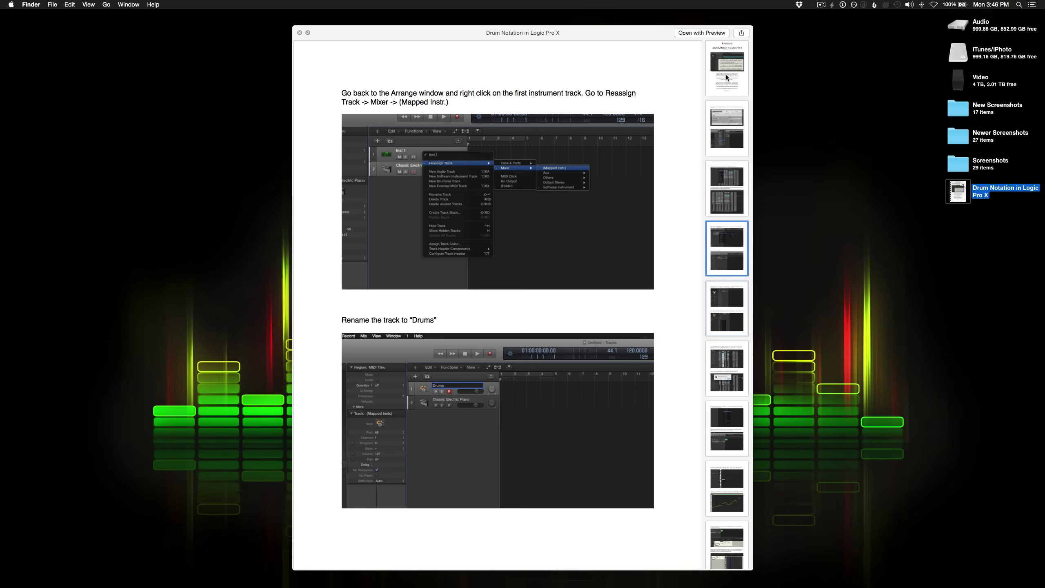
key("Up")
key("Up")
key("Up")
key("Up")
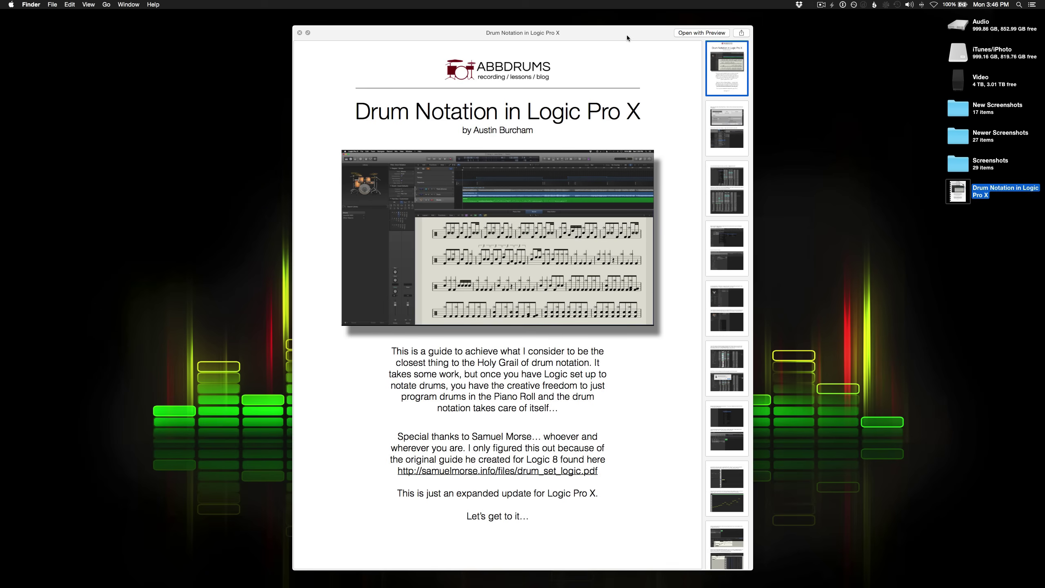
left_click(299, 33)
left_click(484, 101)
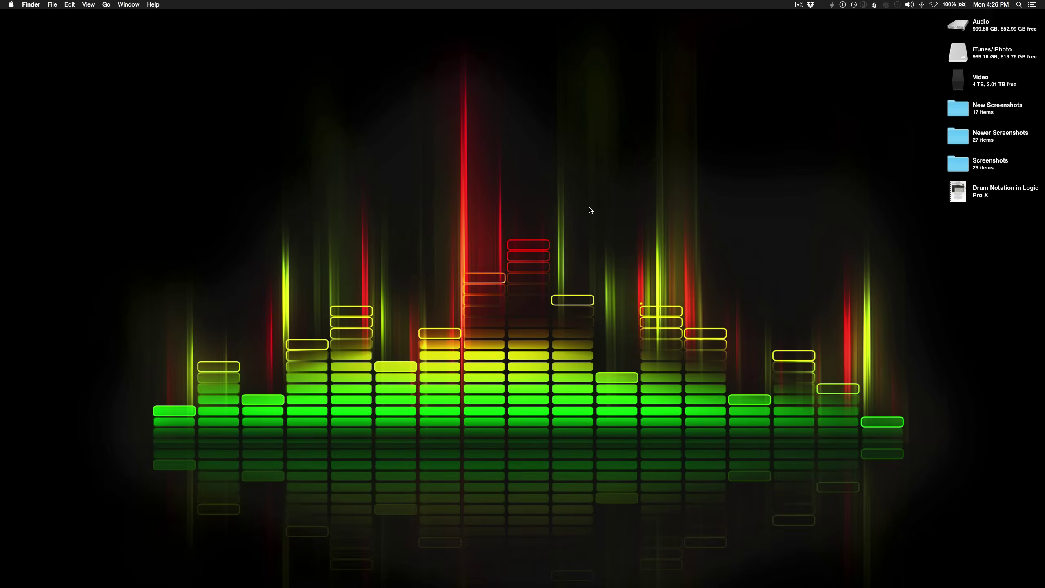
- Launch Logic Pro X and create an Empty Project with 2 software instrument tracks
left_click(615, 574)
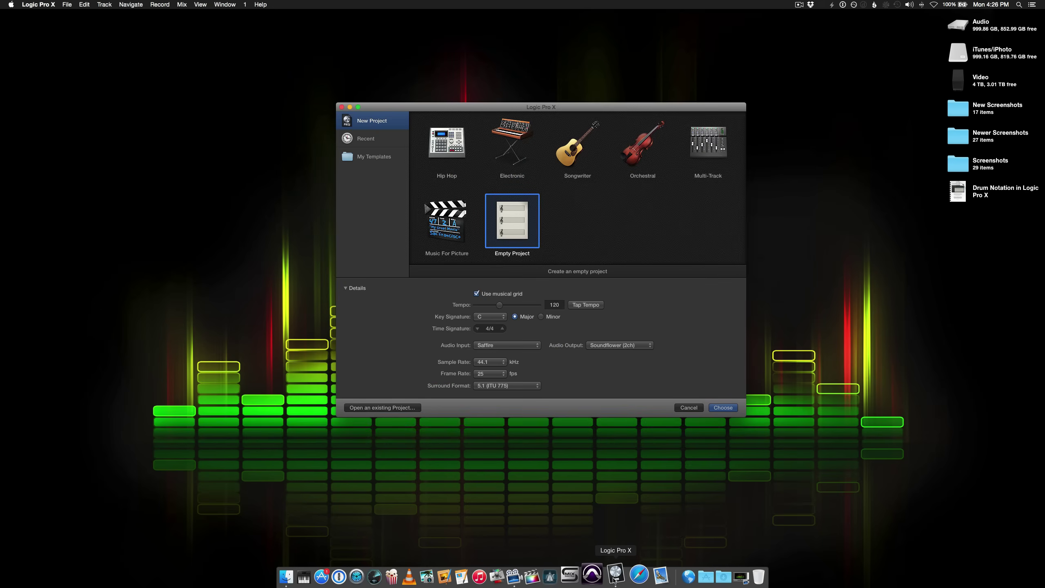
left_click(717, 407)
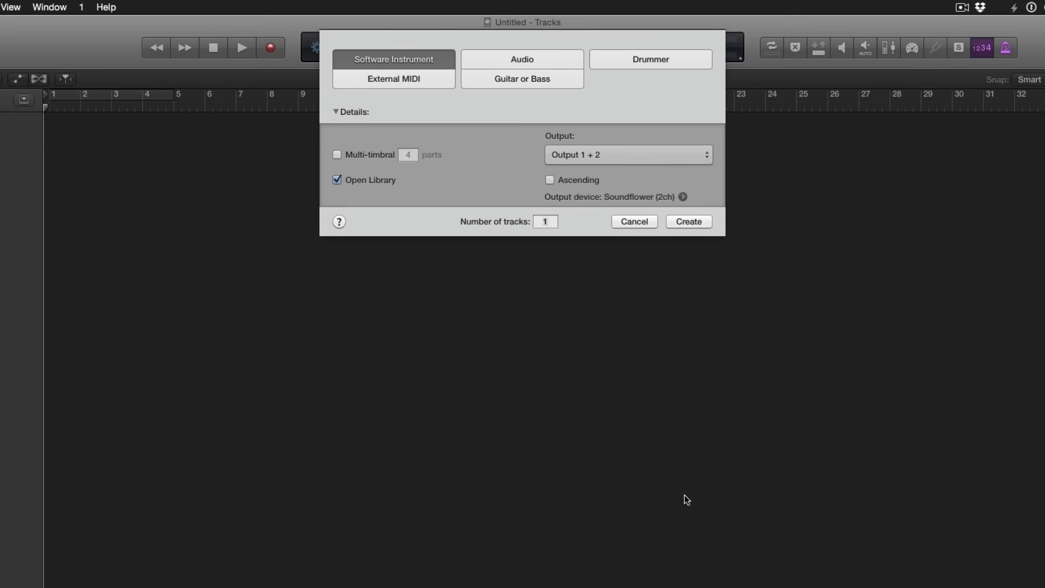
double_click(546, 221)
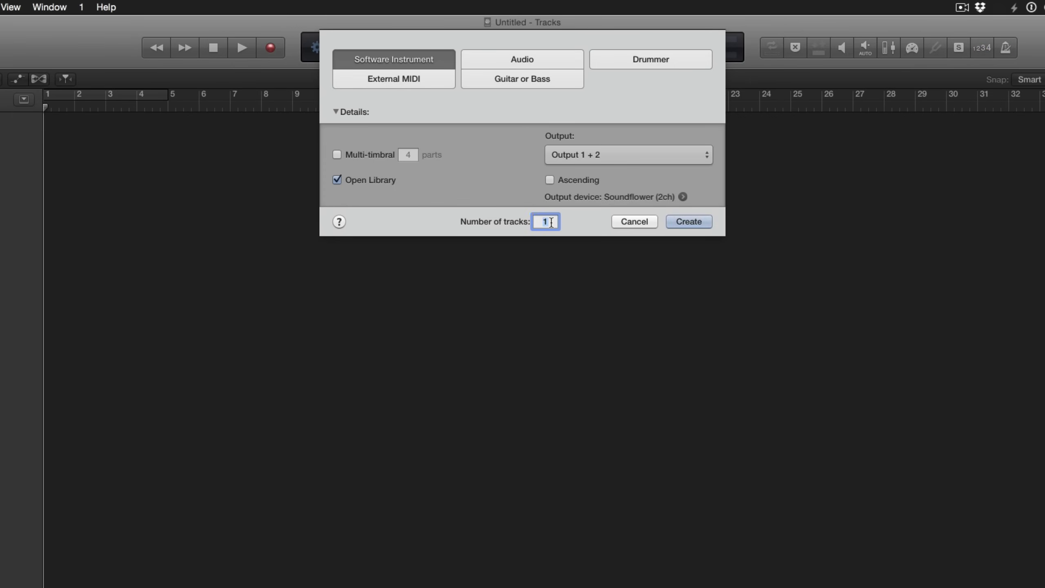
type("2")
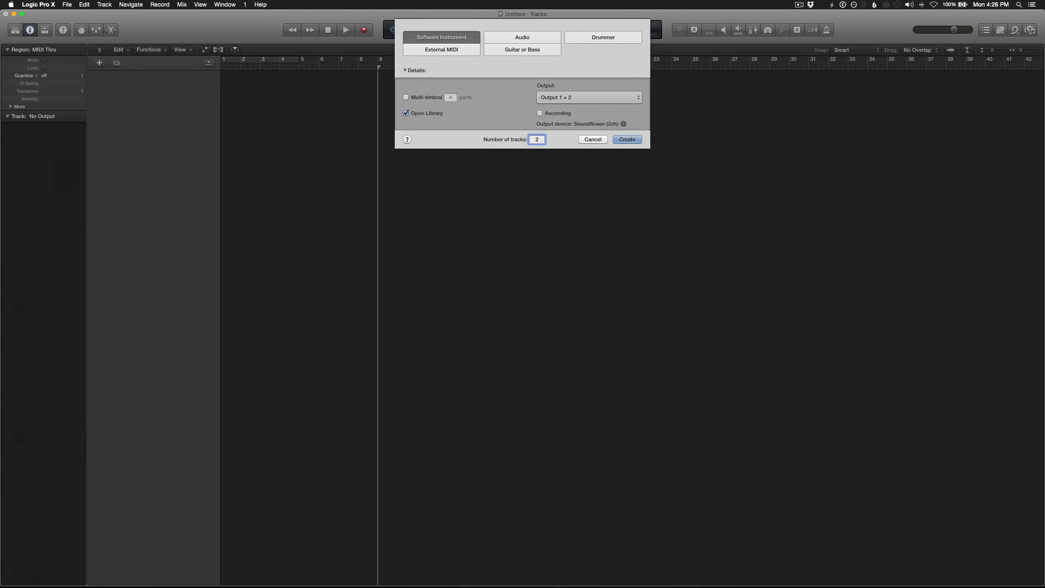
key("Return")
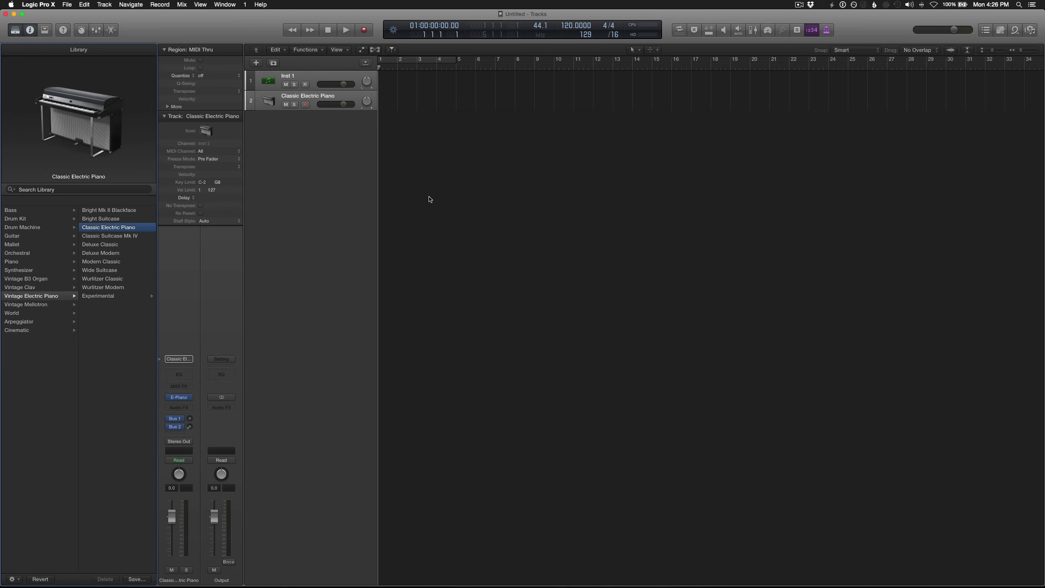
- Add a Mapped Instrument object in the MIDI Environment, then close the mapping and Environment windows
left_click(225, 4)
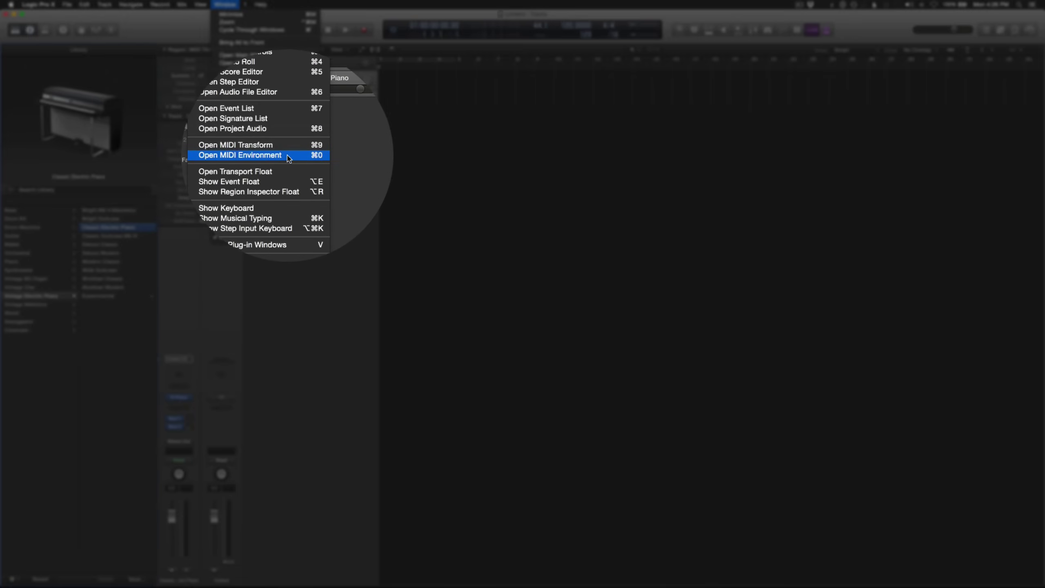
left_click(287, 155)
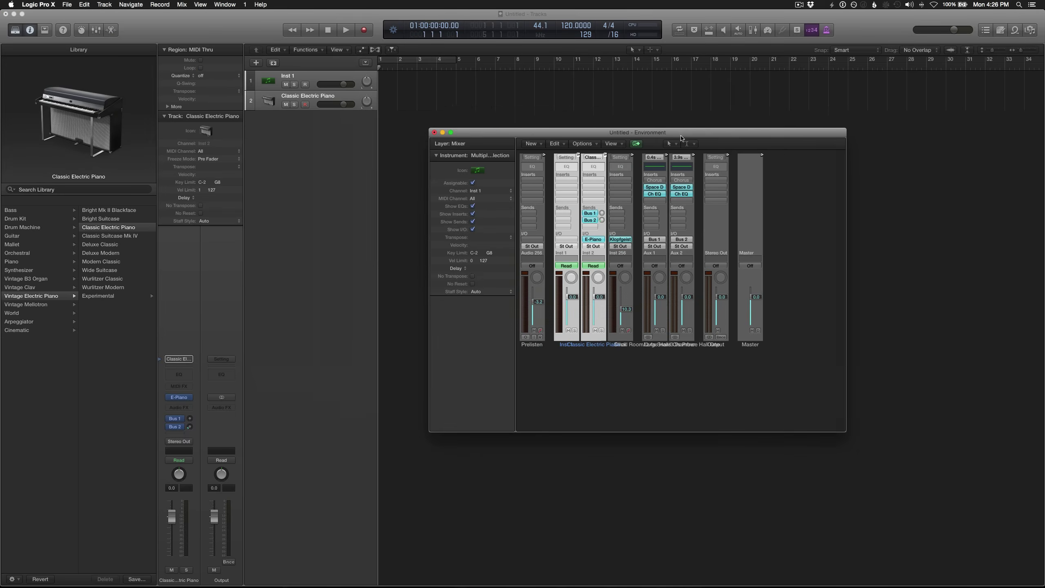
left_click_drag(681, 138, 644, 114)
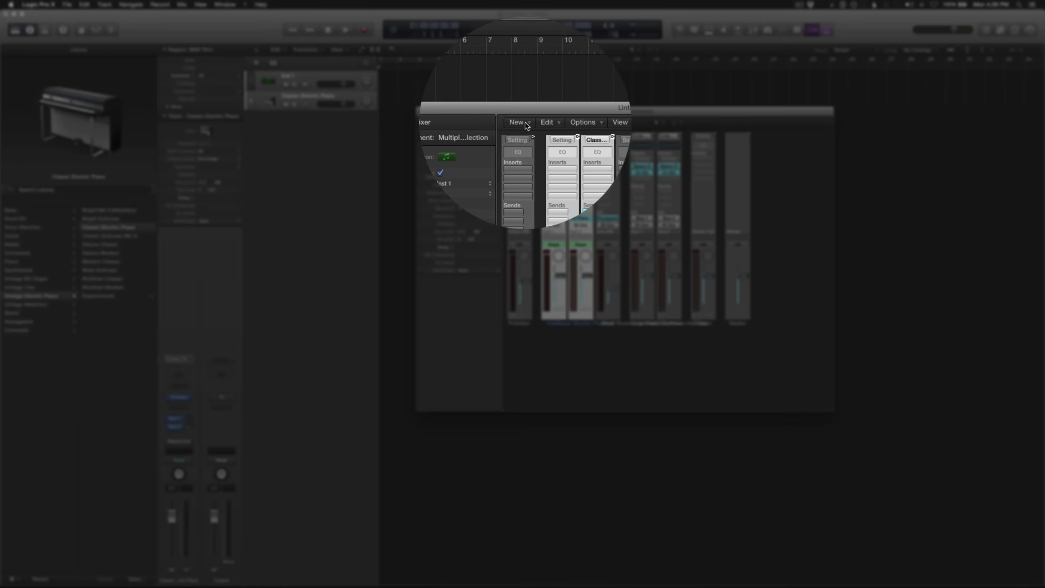
left_click(525, 123)
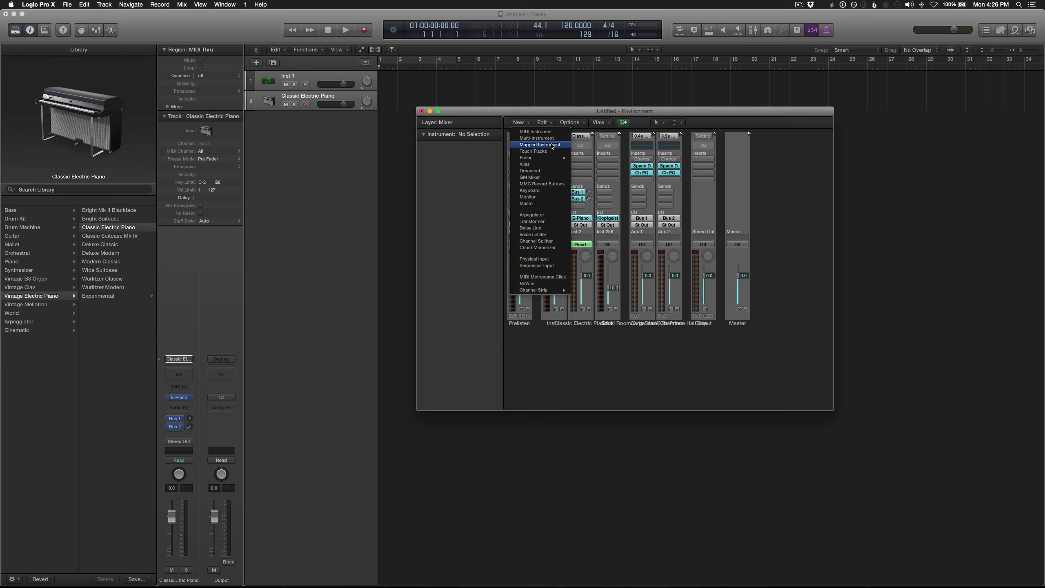
left_click(552, 146)
left_click(383, 157)
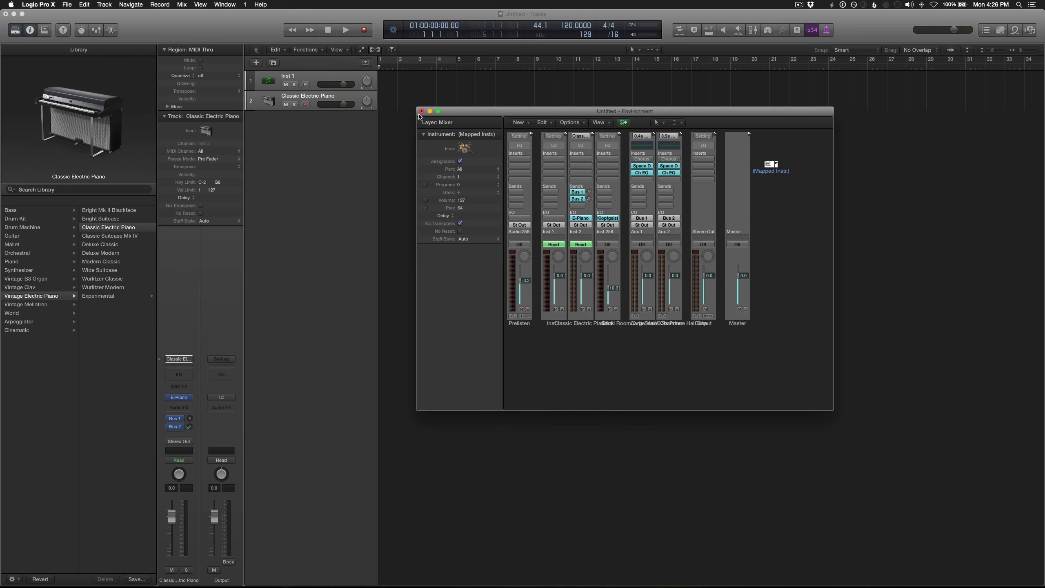
left_click(421, 112)
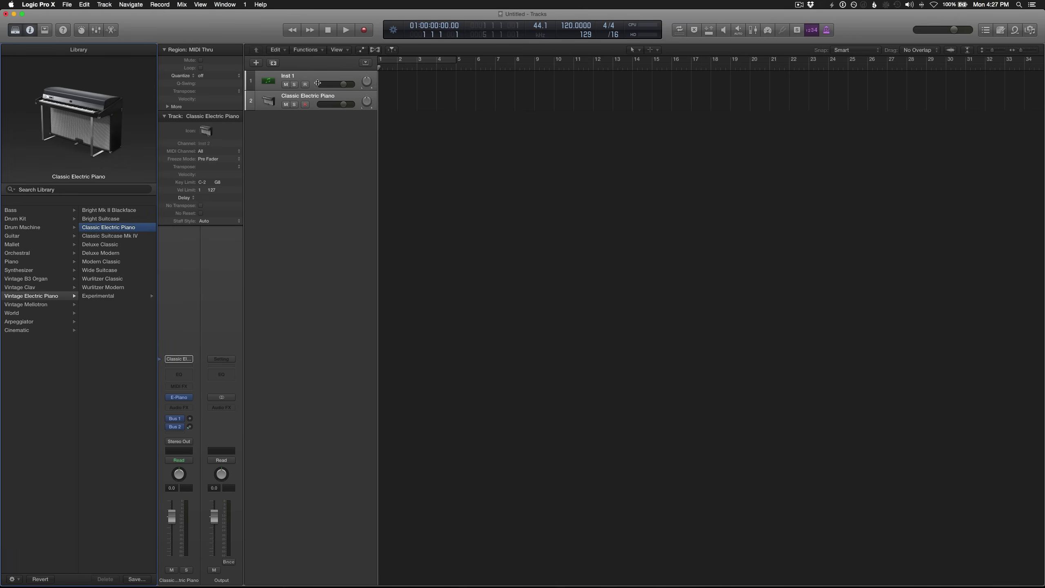
- Reassign the first track to the Mapped Instrument via Reassign Track > Mixer
right_click(302, 77)
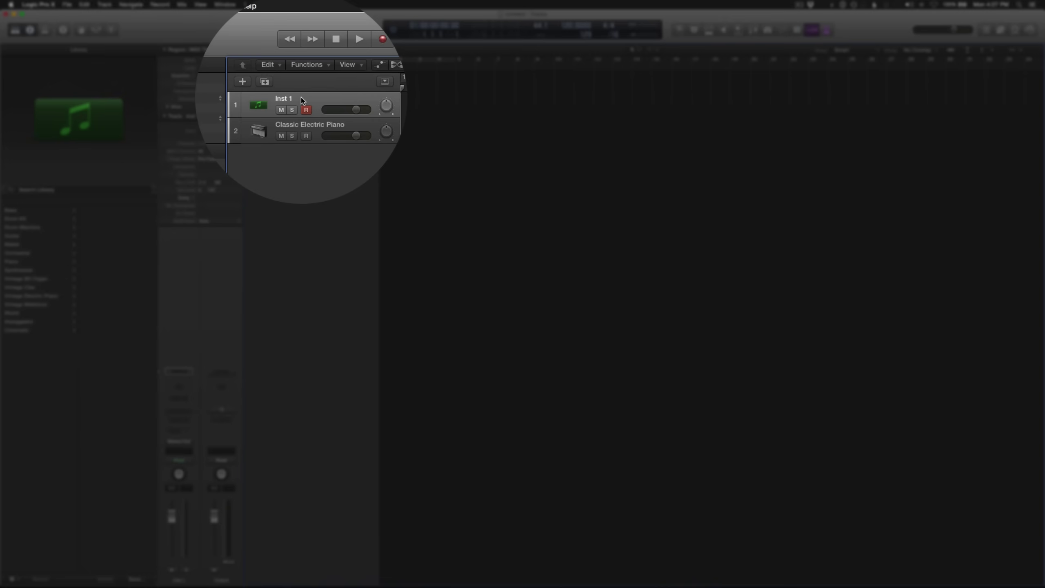
mouse_move(329, 90)
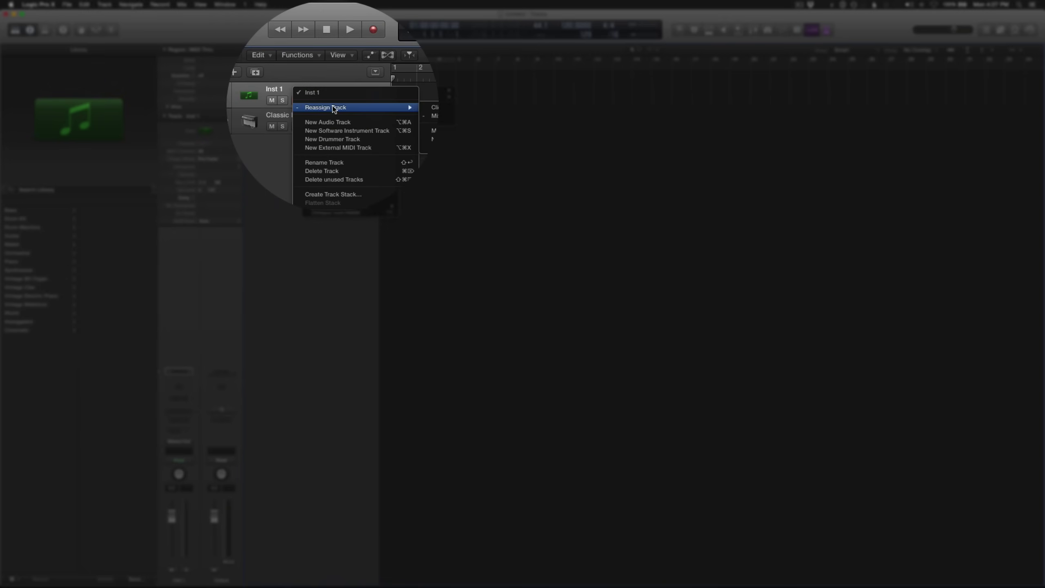
mouse_move(423, 106)
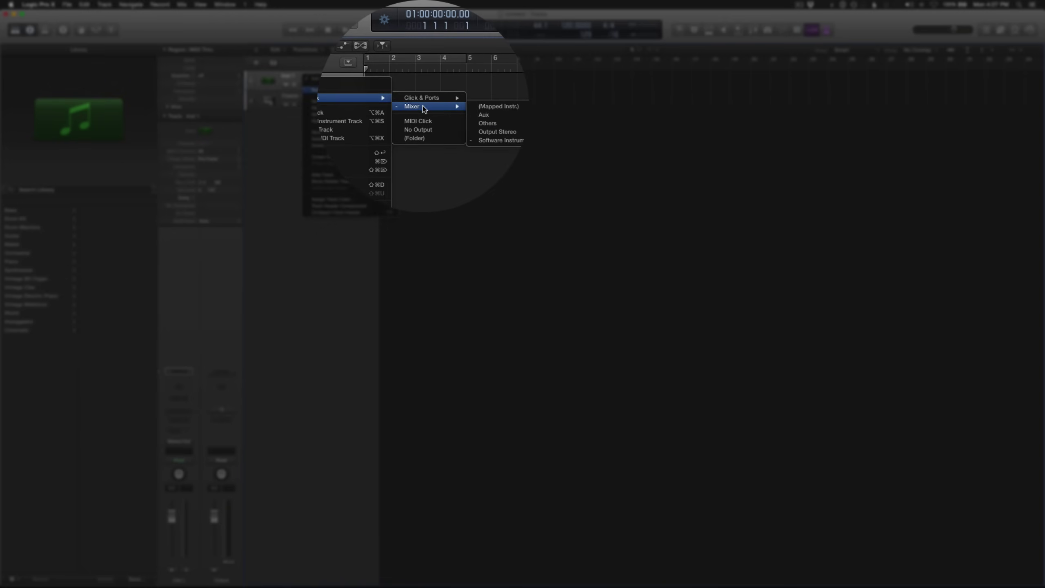
left_click(498, 107)
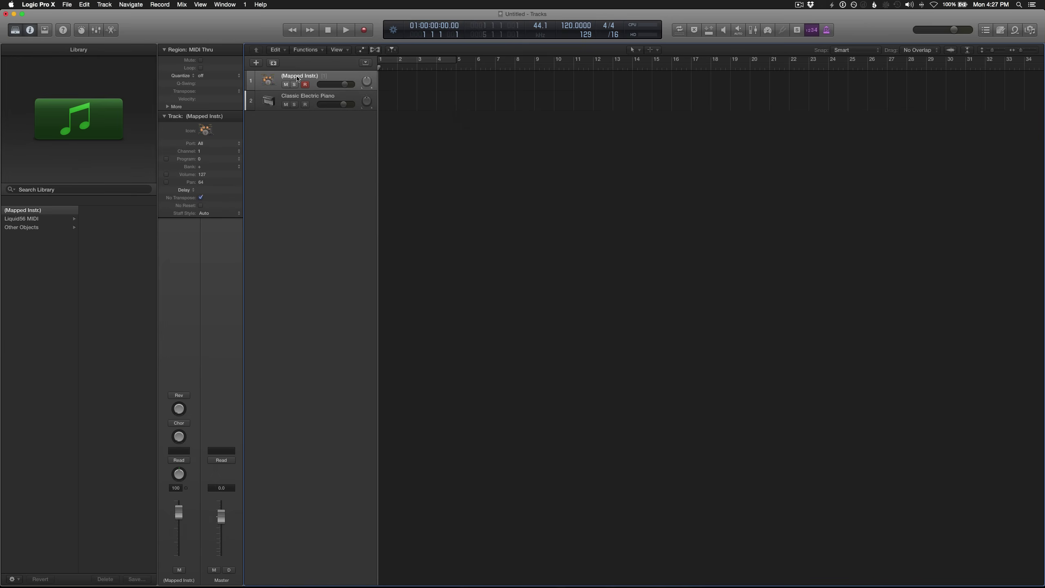
- Rename the first track Drums and the Classic Electric Piano track Playback
double_click(298, 77)
type("Drums")
key("Return")
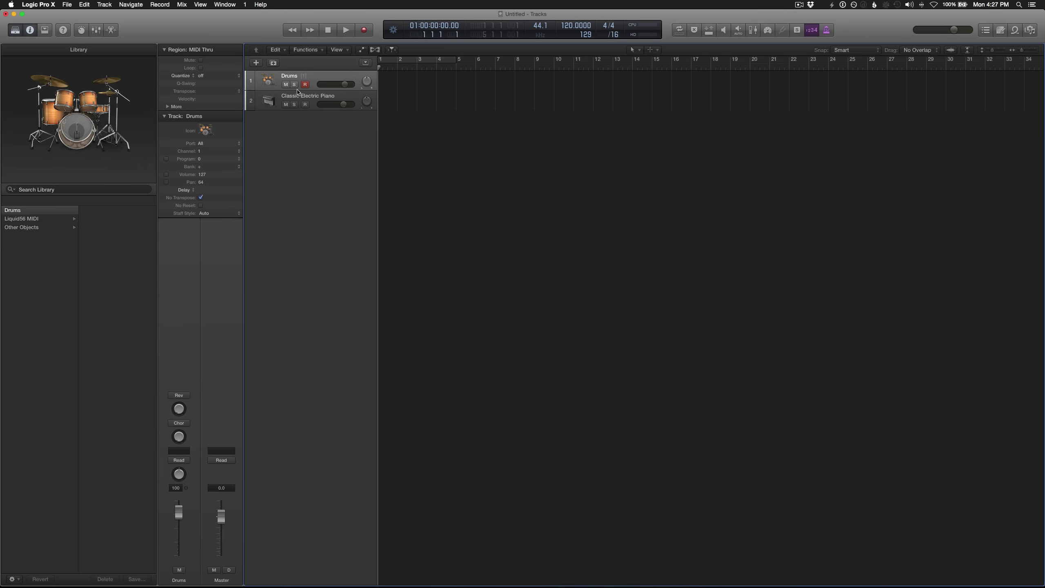
double_click(300, 96)
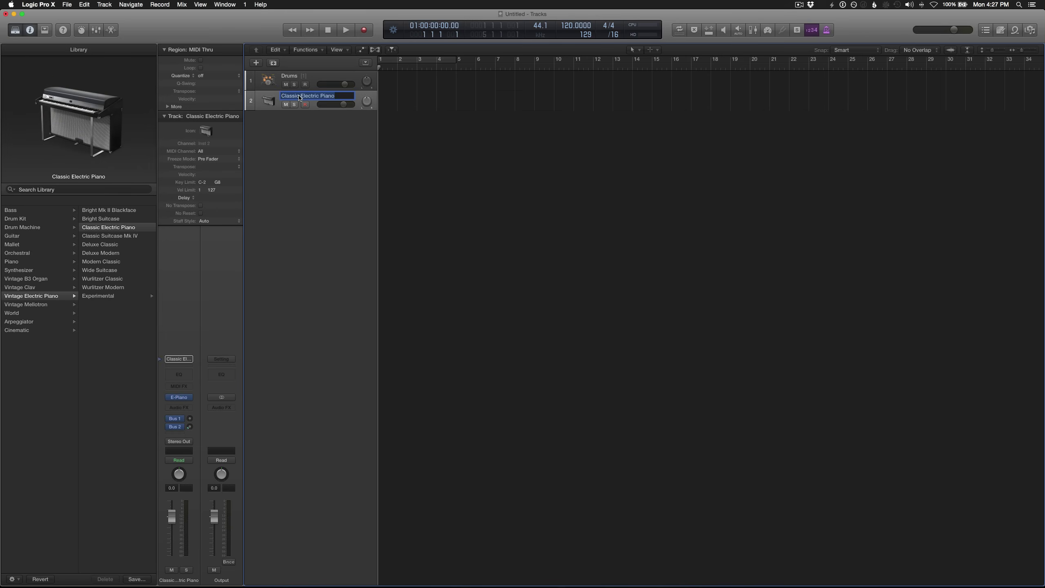
type("Playback")
key("Return")
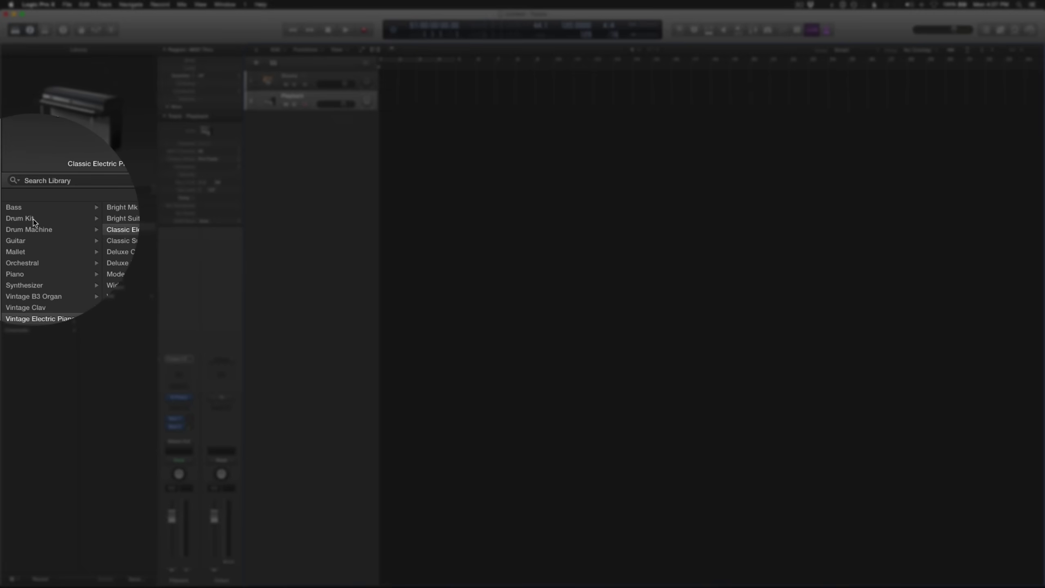
- Load the Bluebird patch from the Library's Drum Kit category onto the Playback track
left_click(25, 219)
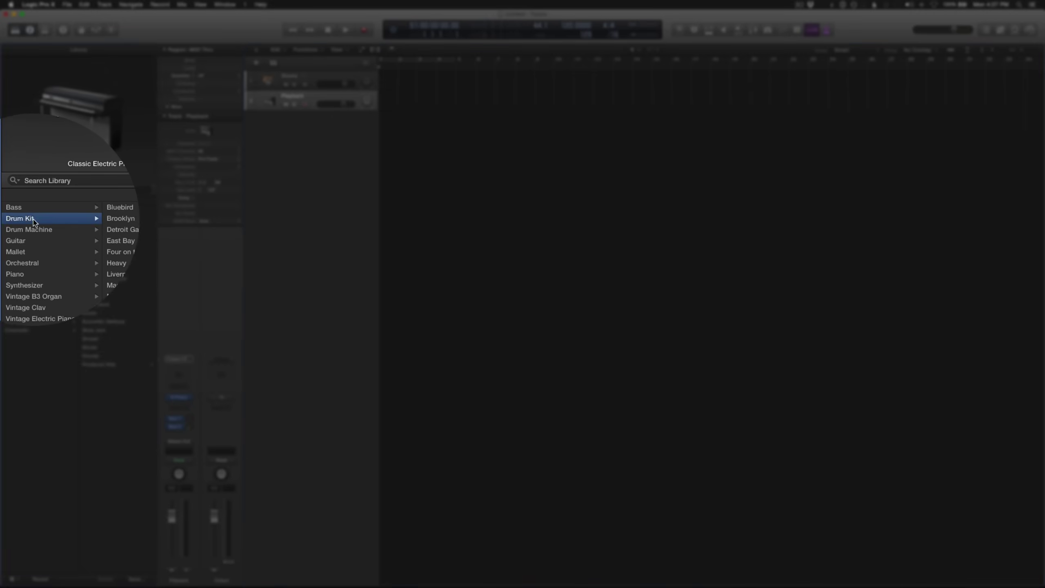
left_click(110, 212)
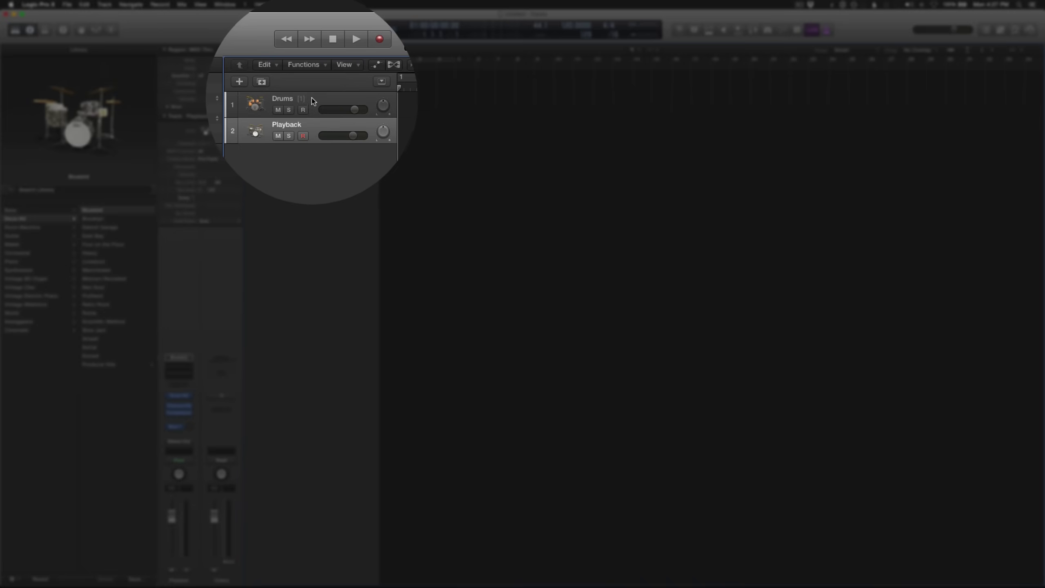
- Choose the #Drums staff style in the Inspector for the Drums track and the Playback track
left_click(304, 79)
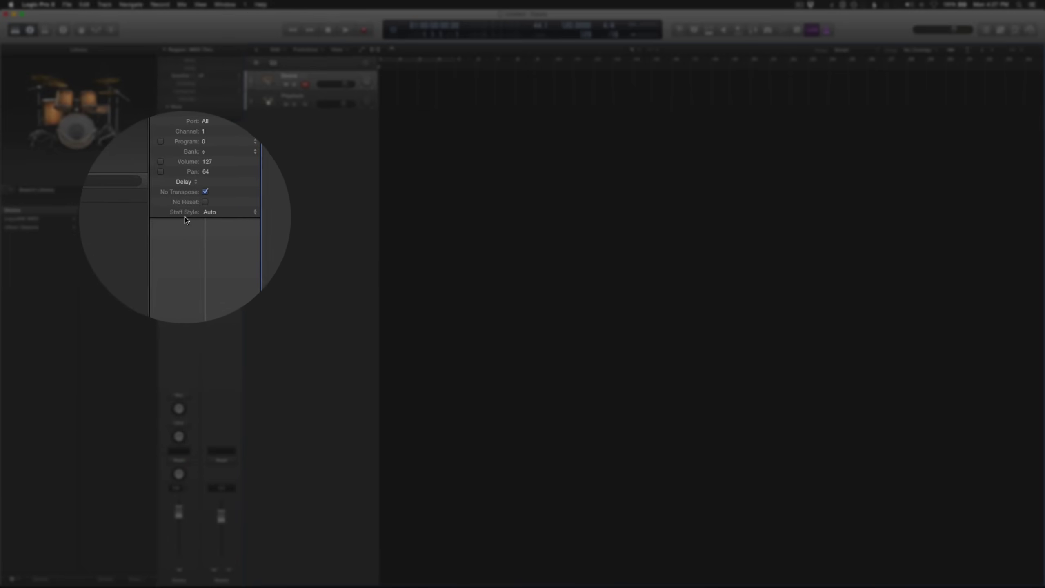
left_click(215, 213)
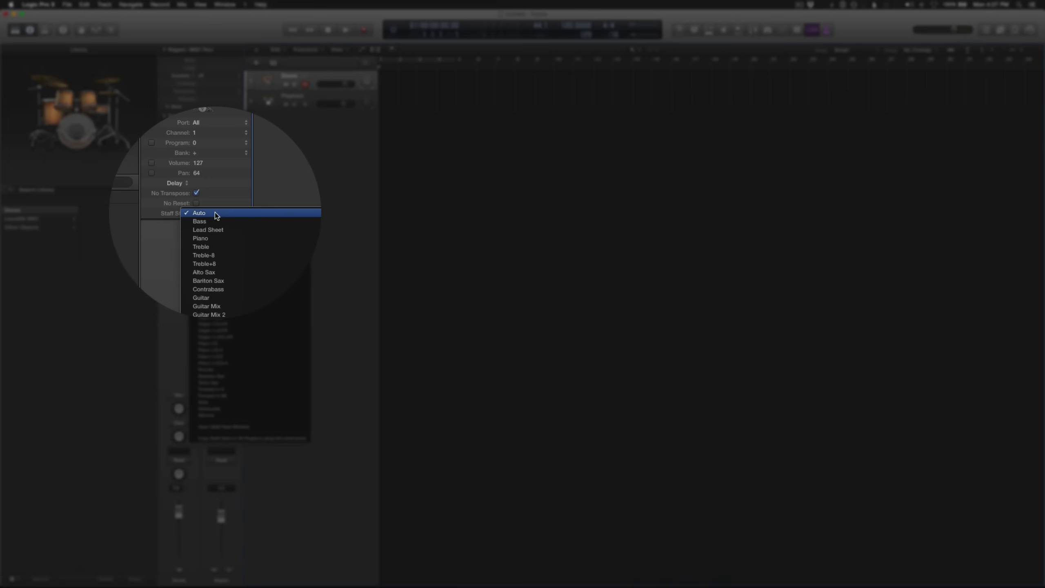
left_click(241, 415)
left_click(310, 101)
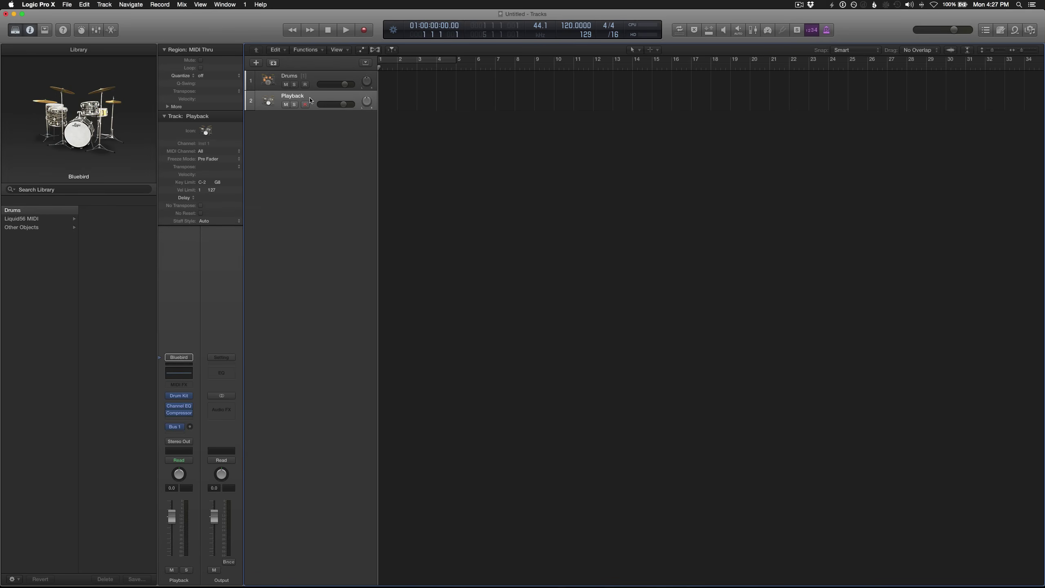
left_click(216, 223)
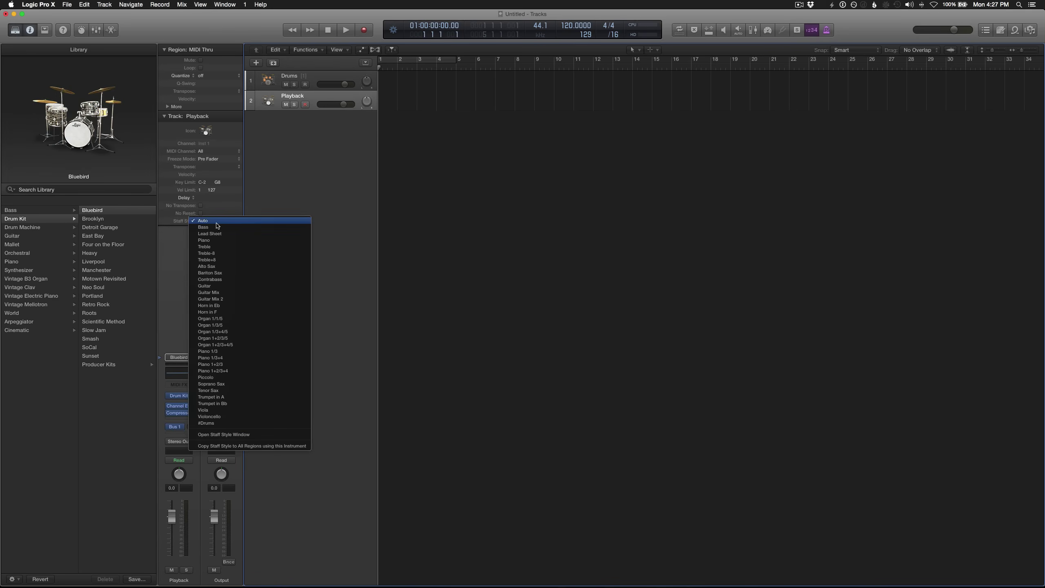
left_click(216, 423)
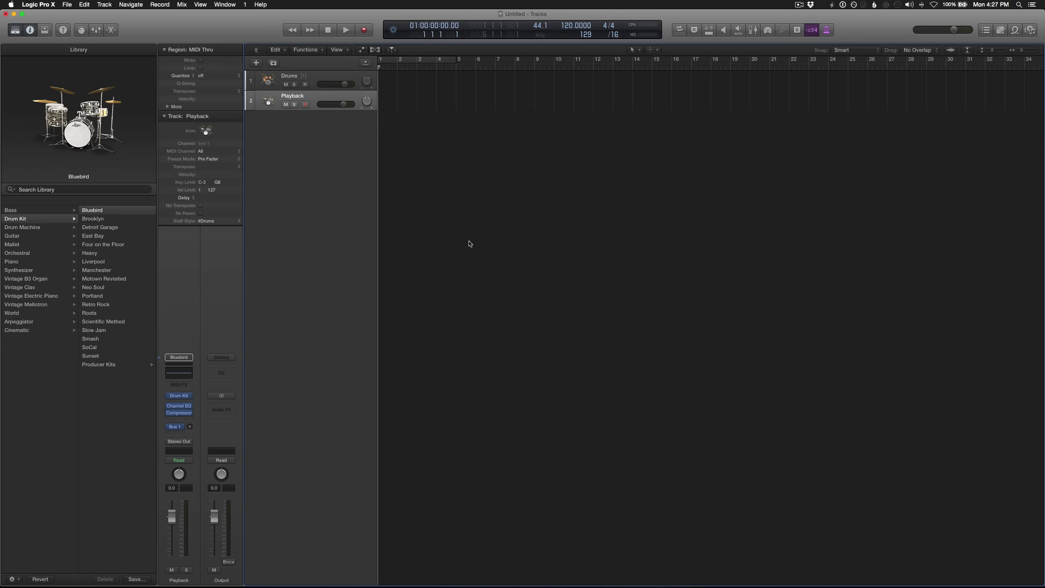
- In the Environment (Cmd-0), cable Drums into the Playback channel strip and remove its port setting
key("super+0")
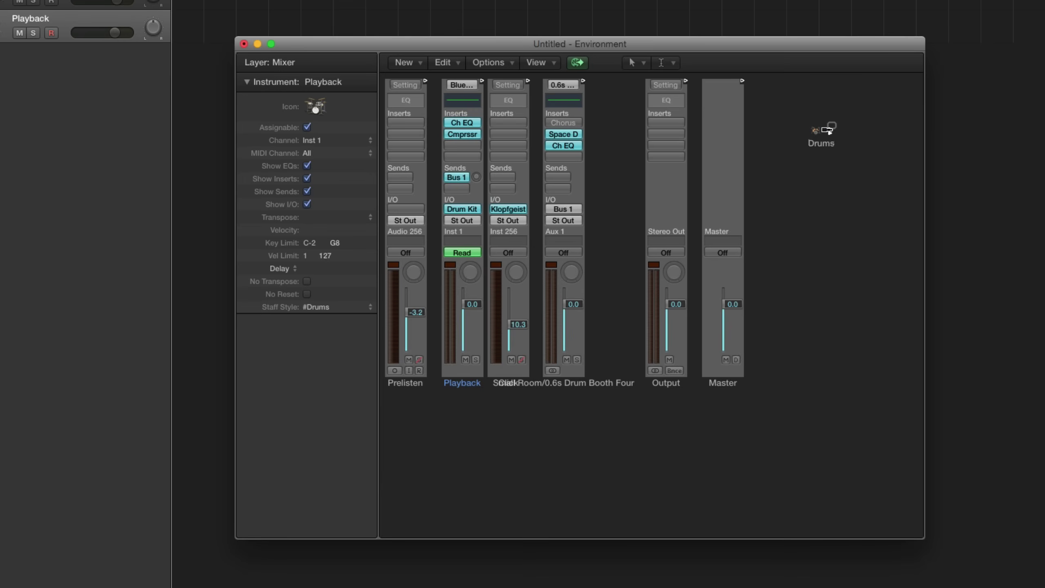
left_click_drag(830, 129, 465, 169)
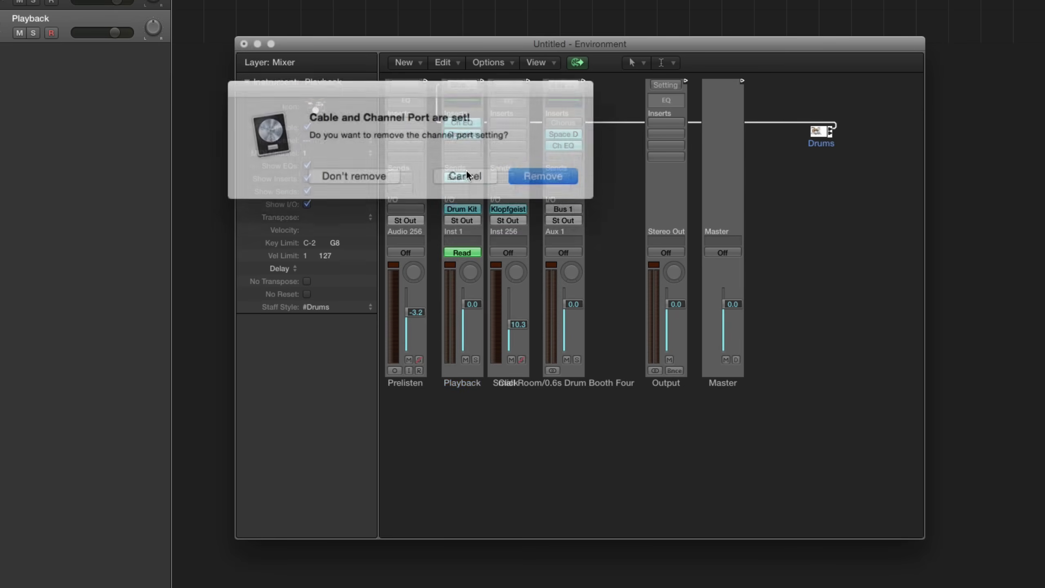
left_click(538, 175)
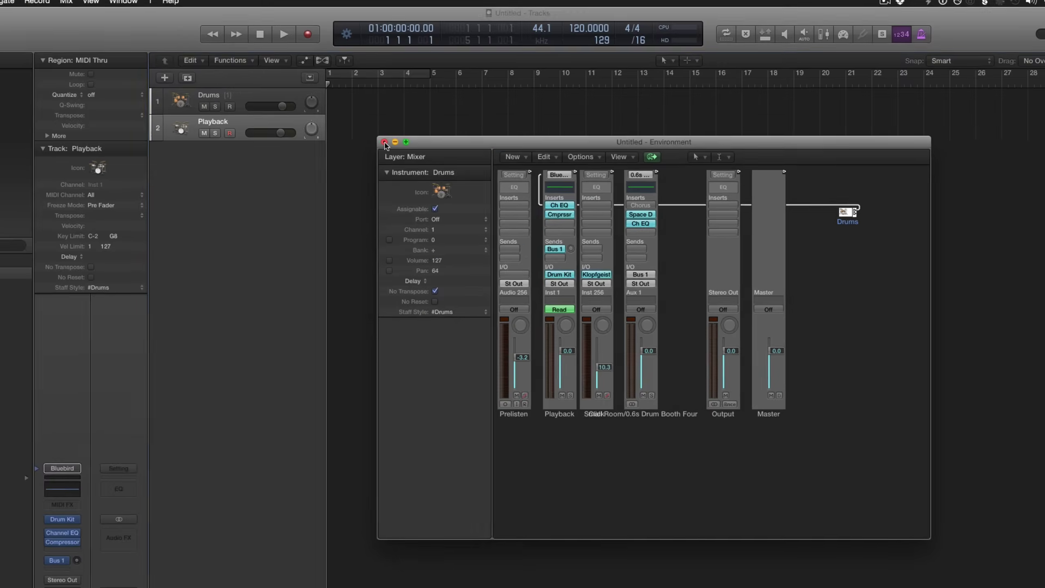
left_click(244, 44)
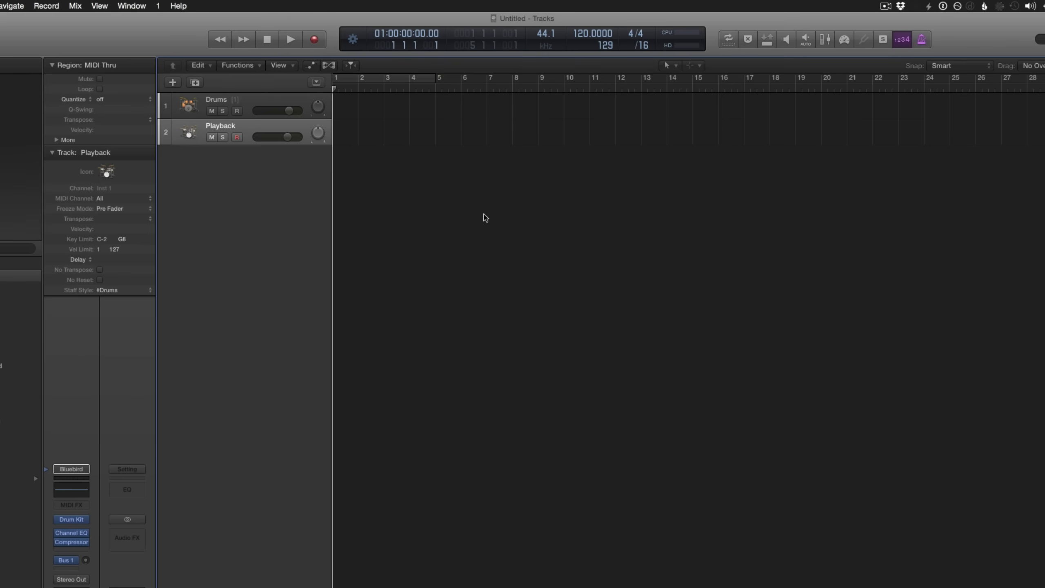
- Draw a one-bar MIDI region at bar 1 on the Drums track with the Pencil tool
left_click(281, 102)
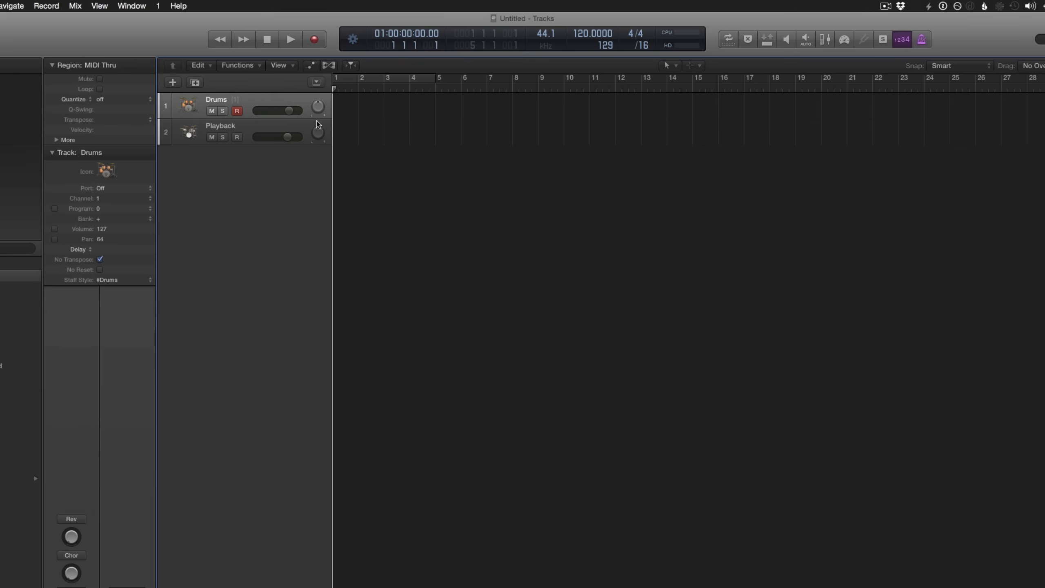
key("t")
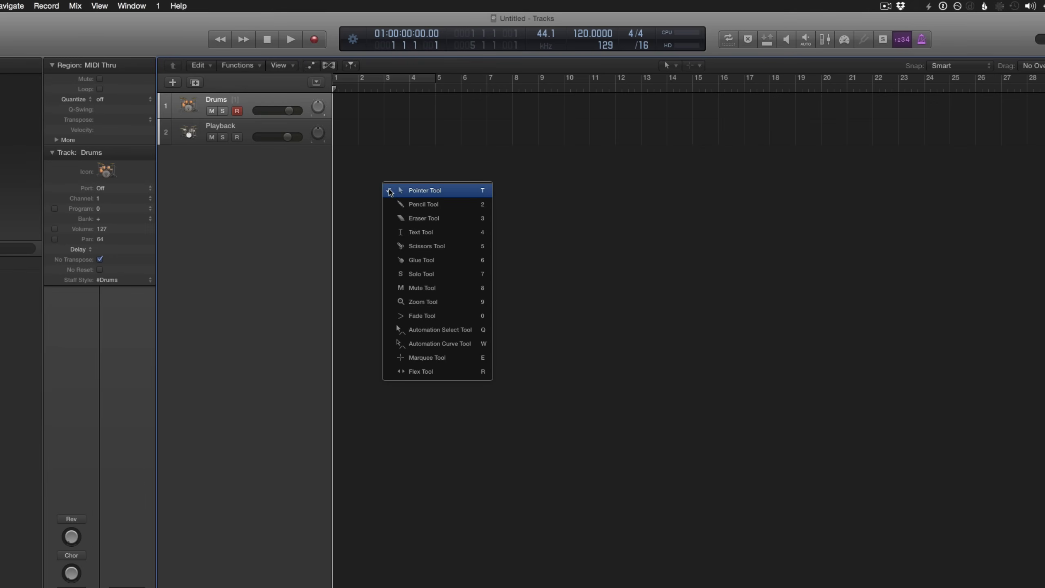
key("p")
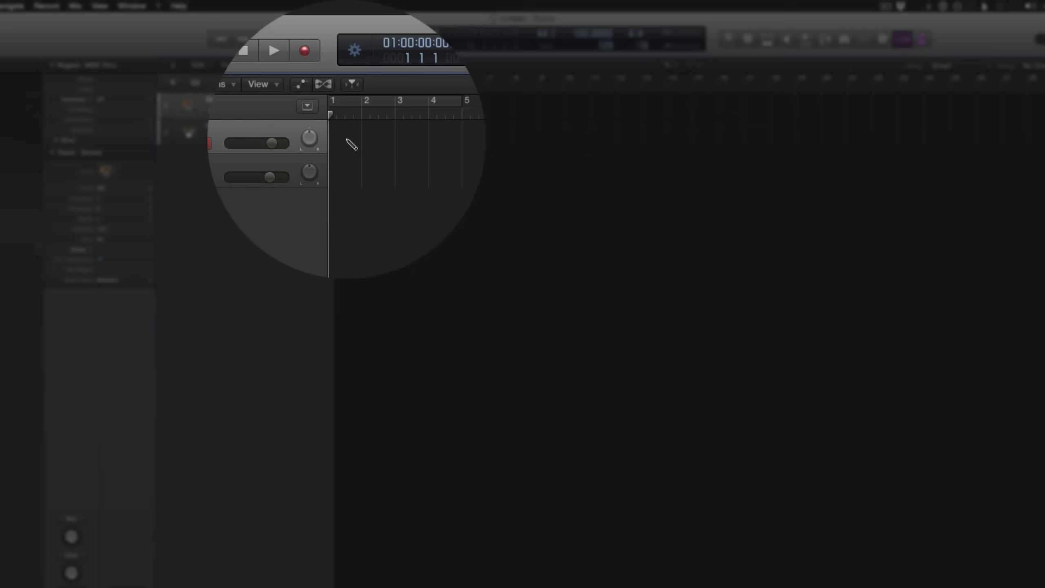
left_click(353, 113)
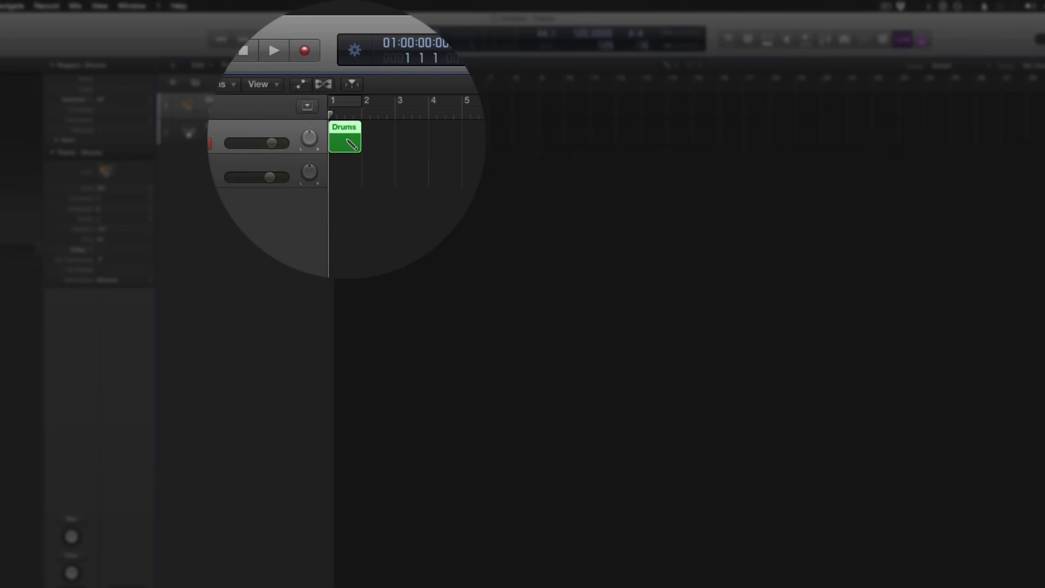
key("t")
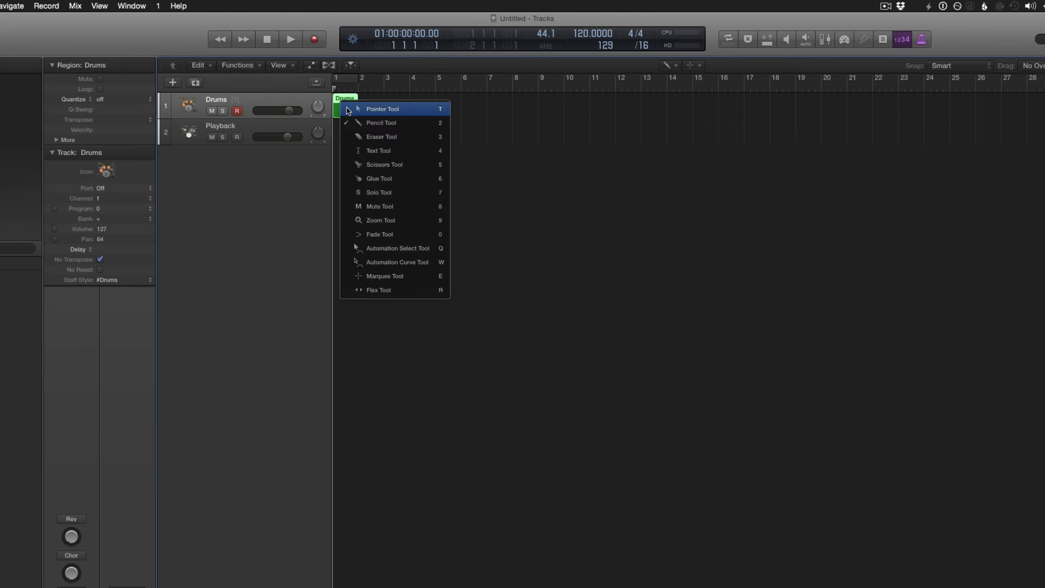
key("t")
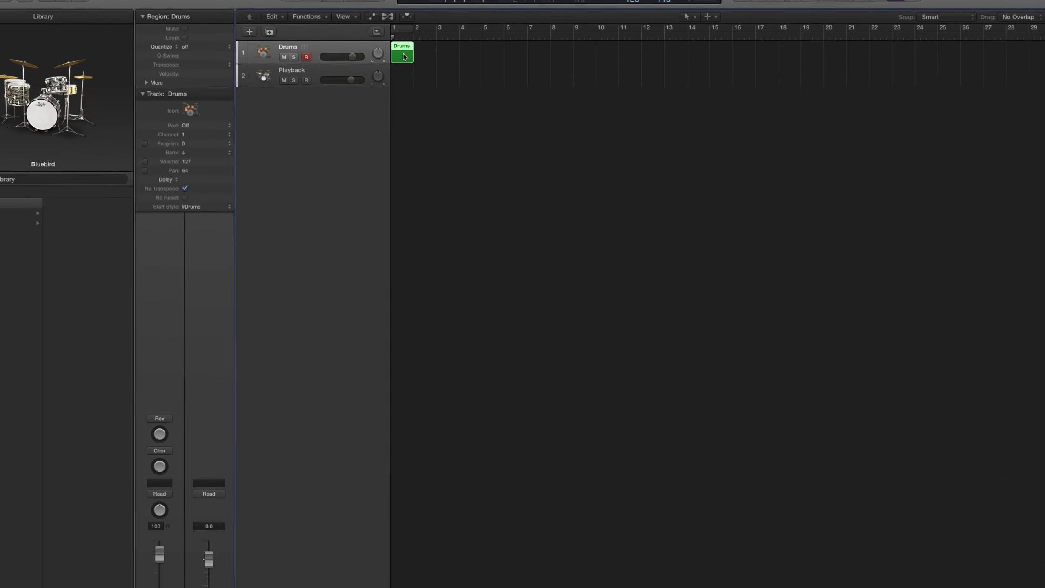
- Open the region in an enlarged Piano Roll, zoomed in horizontally and vertically on bar 1
key("e")
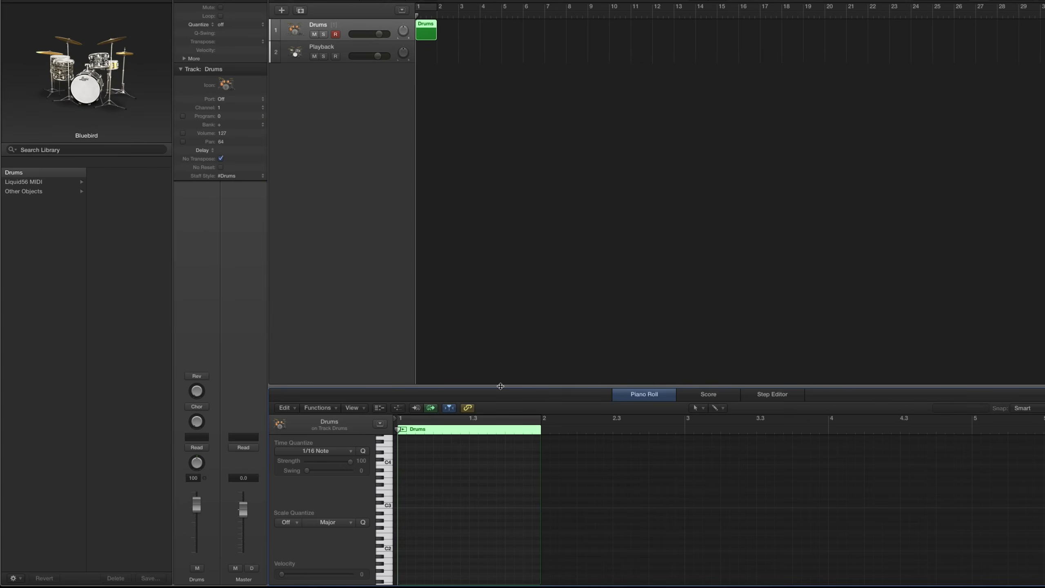
left_click_drag(501, 386, 505, 164)
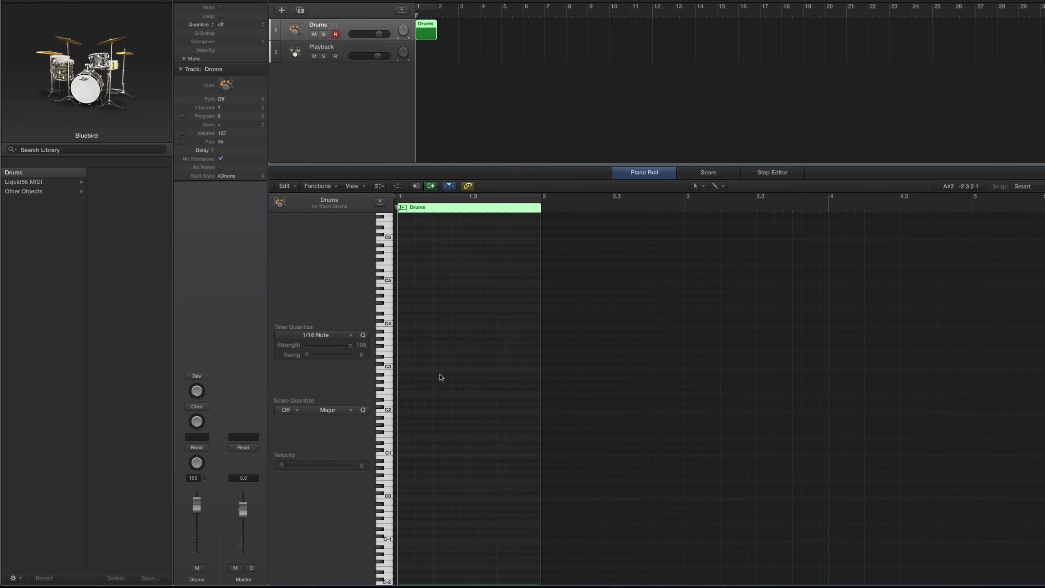
key("super+Right")
key("super+Right")
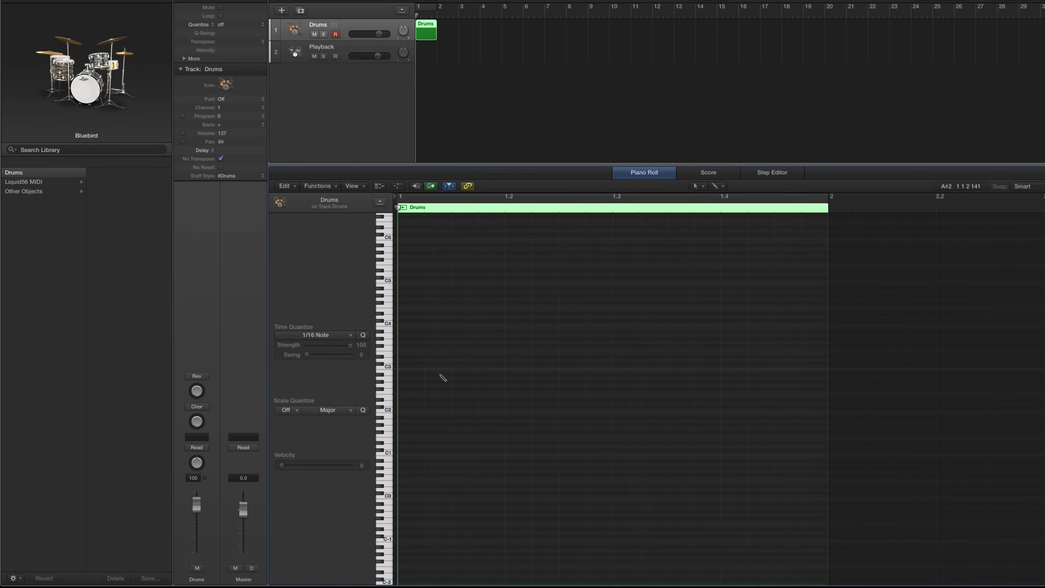
key("super+Down")
key("super+Down")
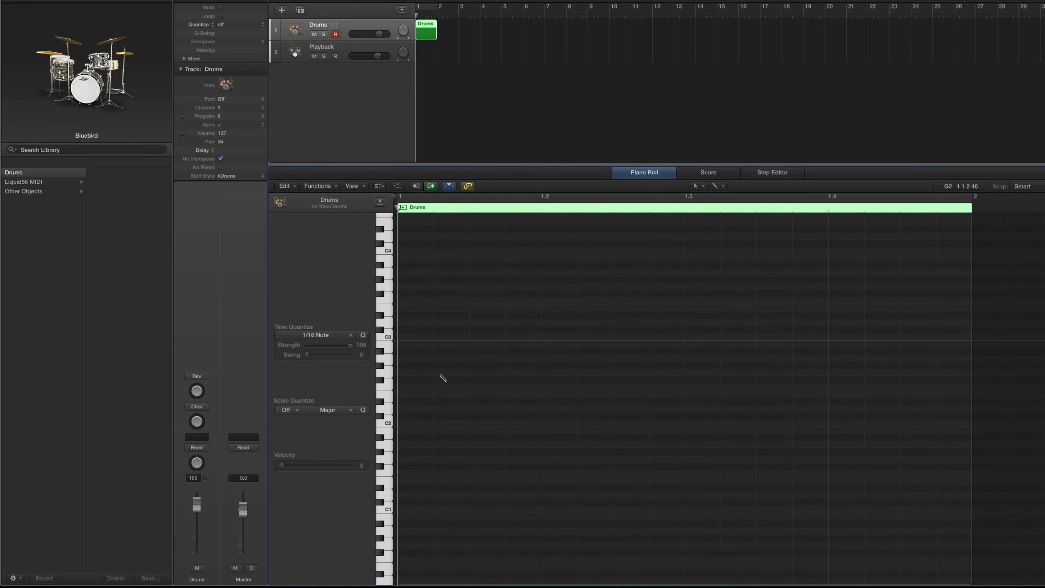
scroll(442, 378, "down", 2)
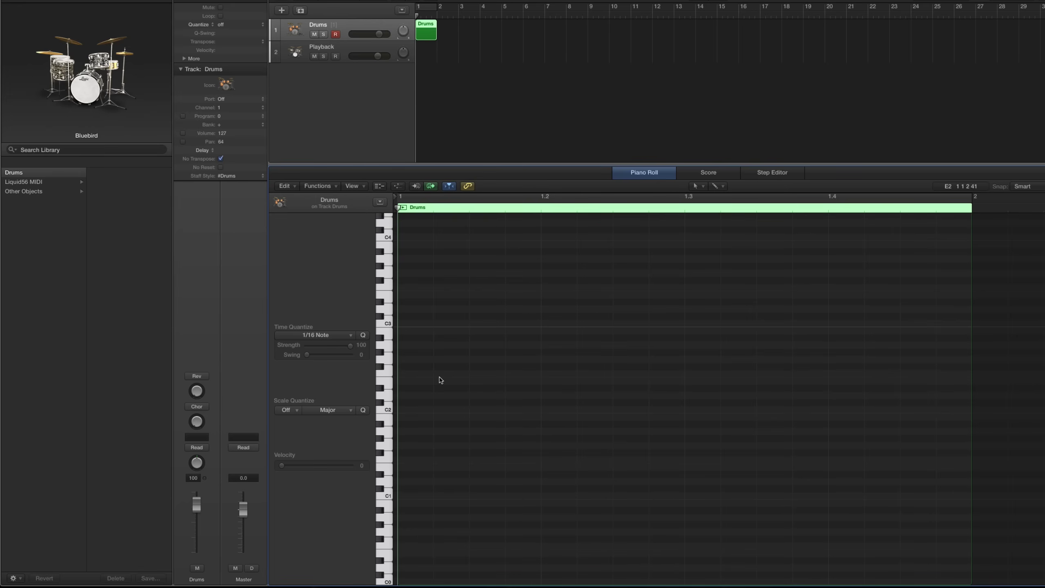
key("Escape")
- Draw a C1 note at the start of bar 1 with the Pencil and audition it
key("2")
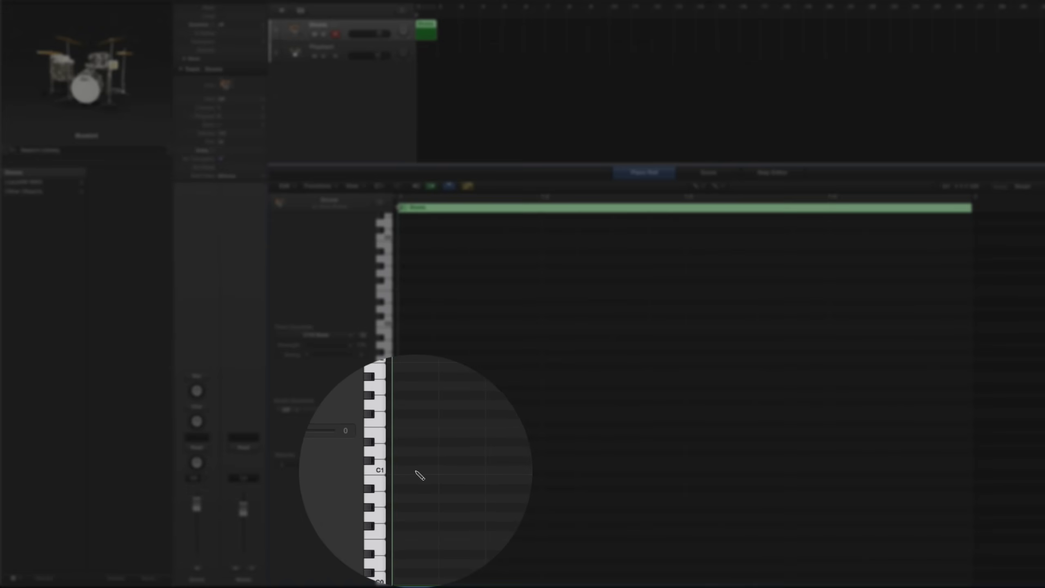
left_click(417, 472)
mouse_move(419, 475)
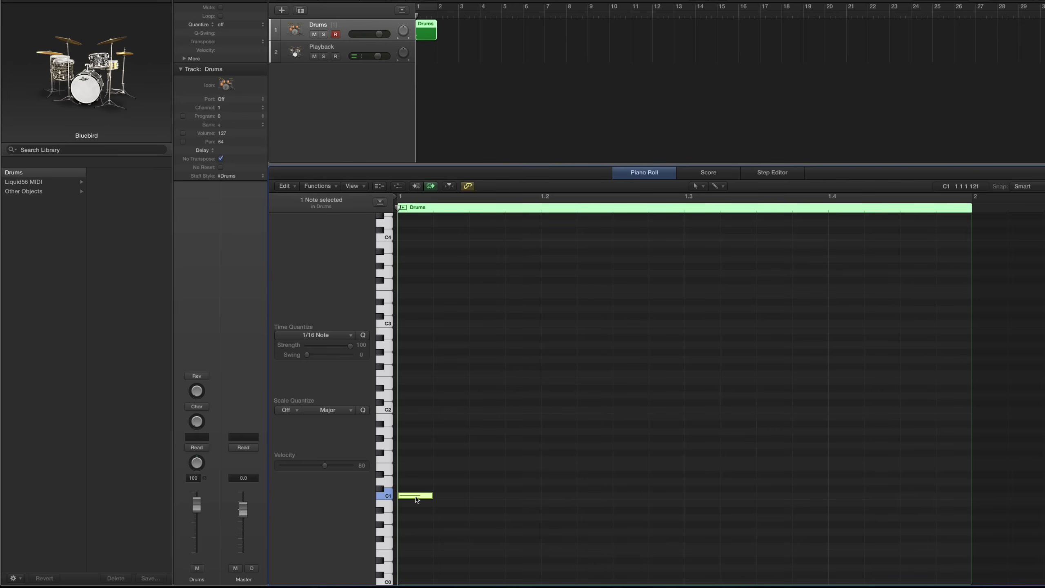
left_click(417, 497)
- Option-drag copies of the note one sixteenth later and a step higher, climbing through D1 and E1
left_click(417, 499)
left_click_drag(417, 499, 486, 484)
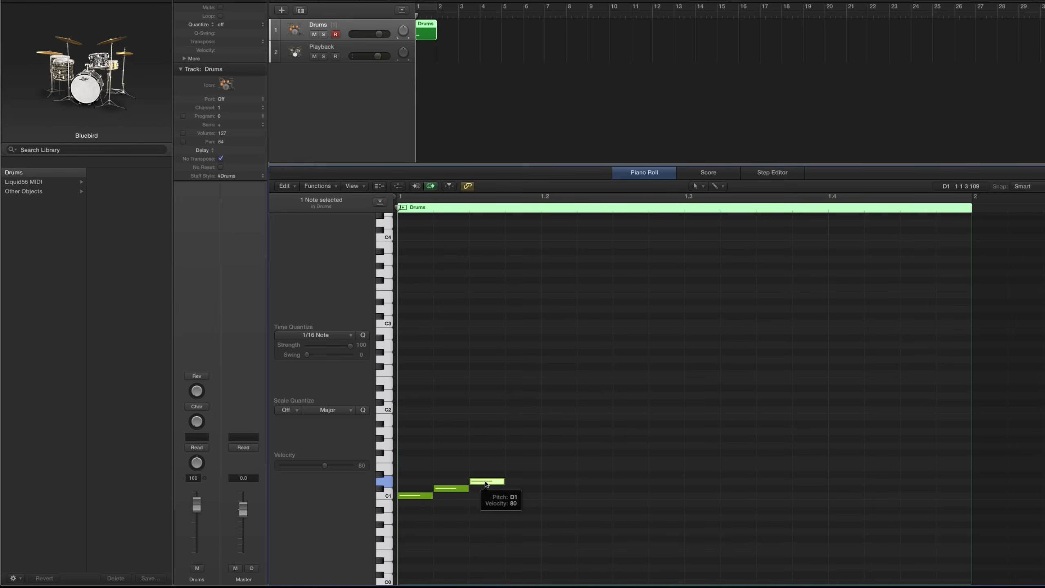
left_click_drag(486, 484, 521, 471)
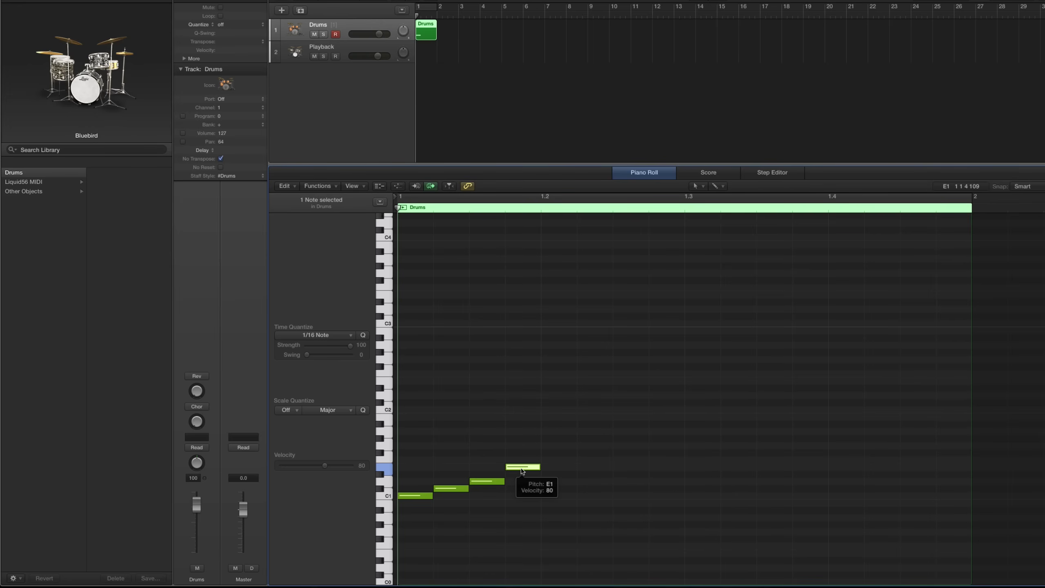
left_click_drag(521, 471, 882, 350)
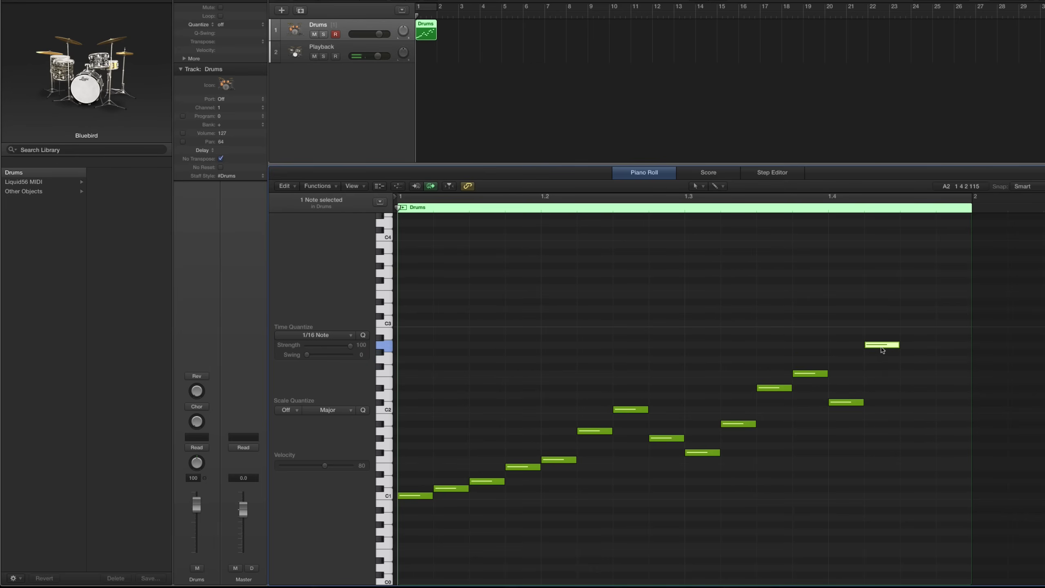
- Deselect all notes in the finished bar of fourteen sixteenths rising to A2
left_click(879, 338)
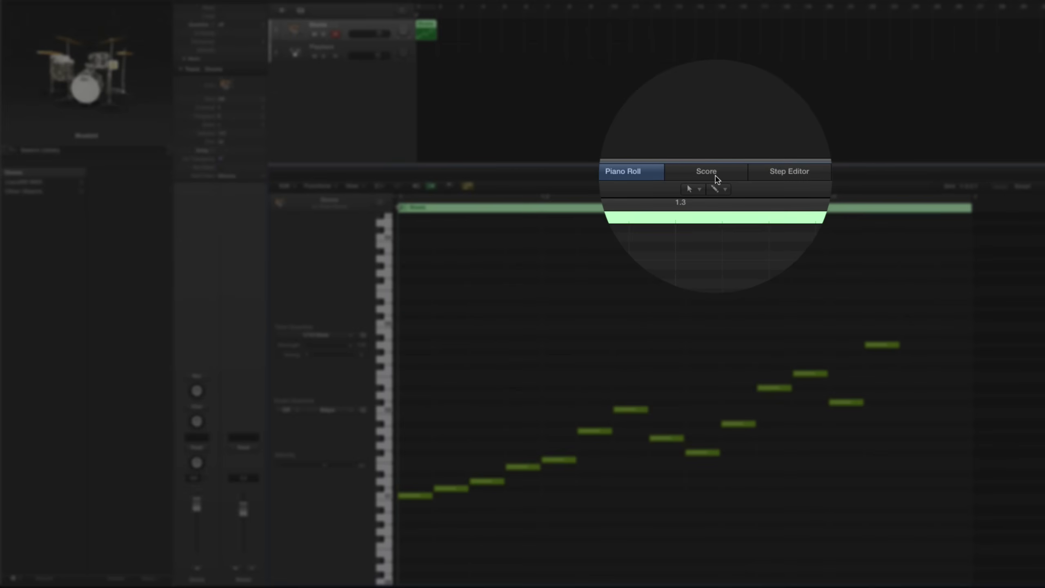
- Show the Drums region as drum notation in the Score editor, then bring up the Environment mixer with Cmd-0
left_click(715, 175)
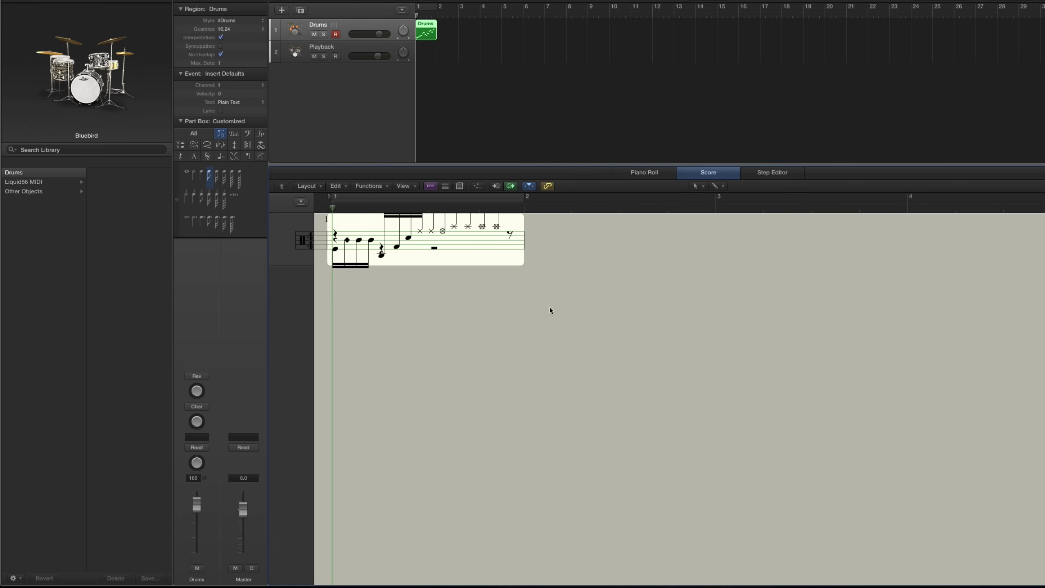
key("super+0")
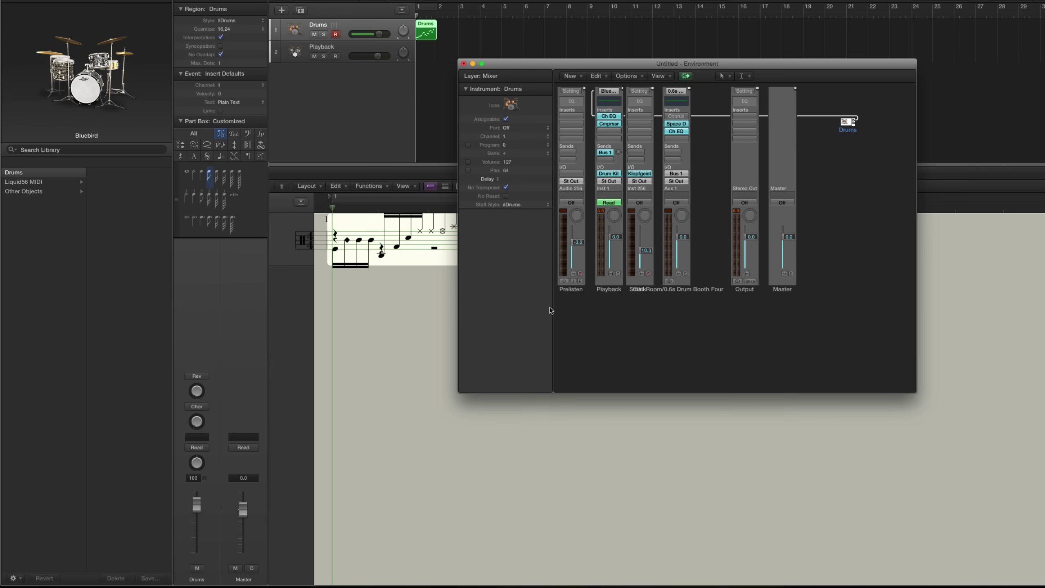
- Open the Drums mapping table, close the Environment, then move and enlarge the table to show the drum names
double_click(849, 125)
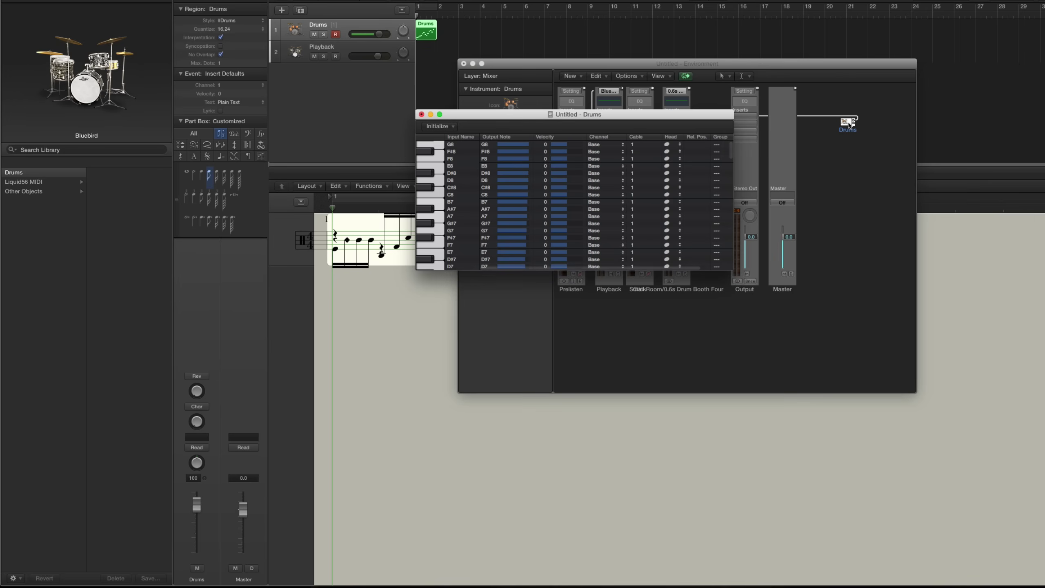
left_click(464, 63)
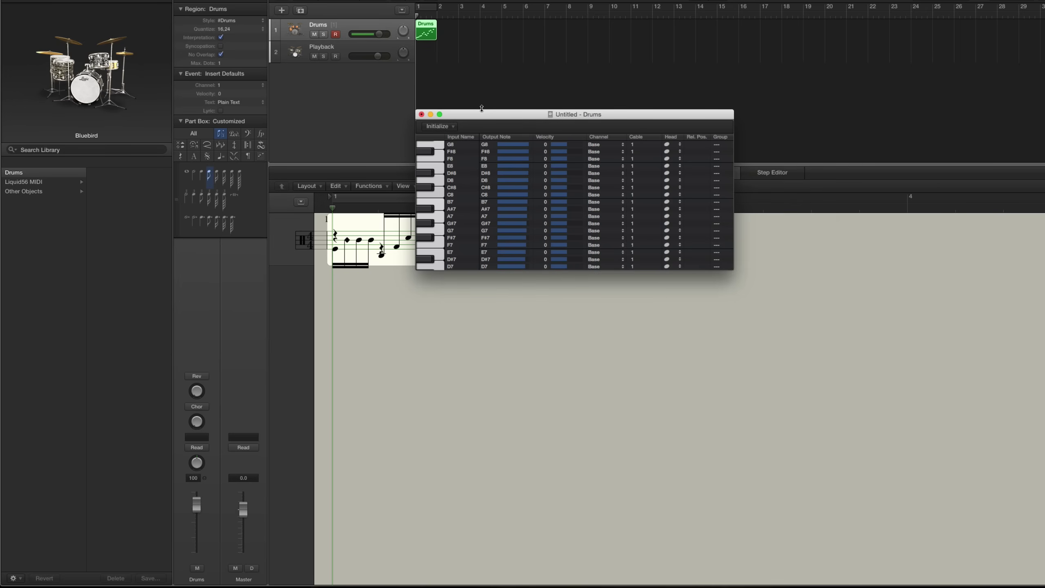
left_click_drag(484, 118, 594, 222)
left_click_drag(843, 374, 866, 521)
scroll(770, 407, "down", 7)
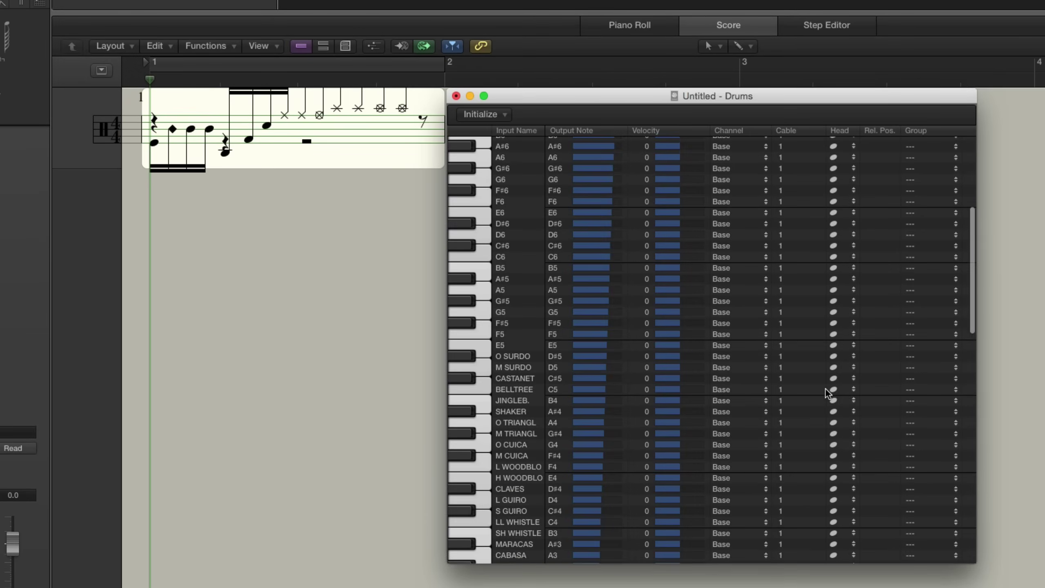
scroll(826, 390, "down", 13)
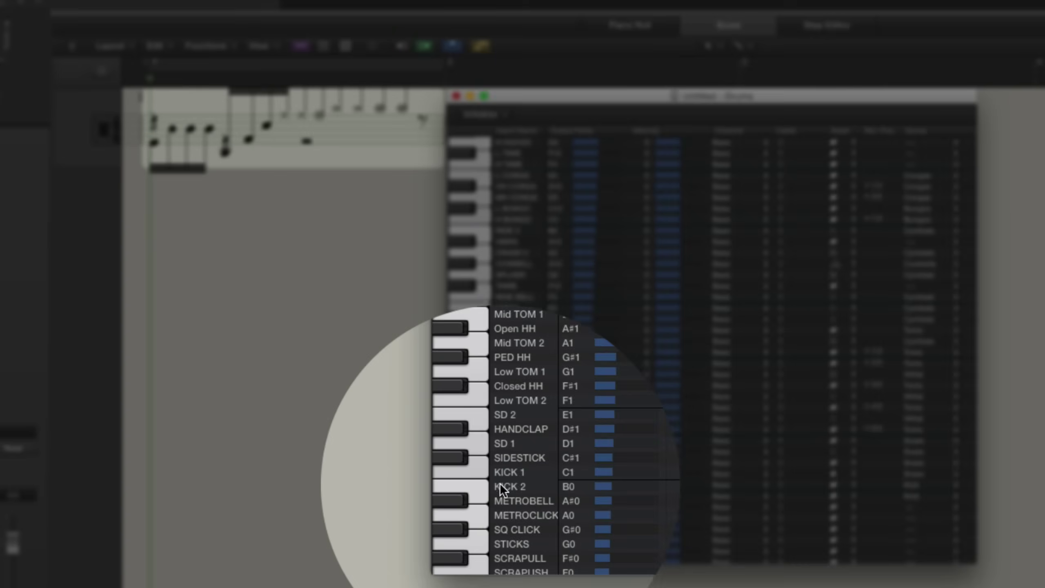
scroll(532, 484, "down", 2)
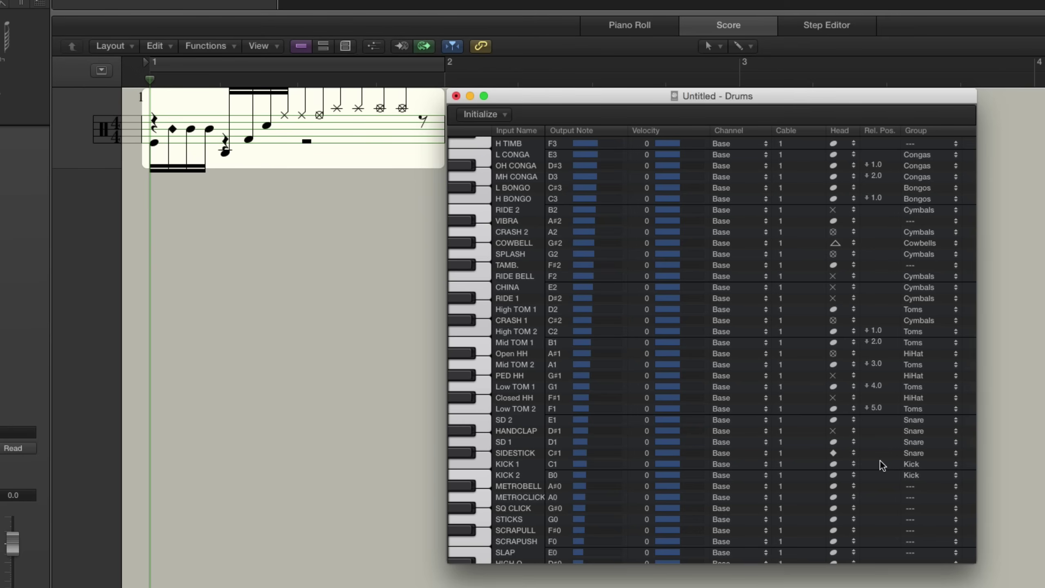
- Set Rel. Pos.: KICK 1, SD 2, Closed HH, Open HH up 0.5; PED HH down 0.5; High TOM 2 cleared; RIDE 1 at 1.0
left_click_drag(880, 461, 883, 440)
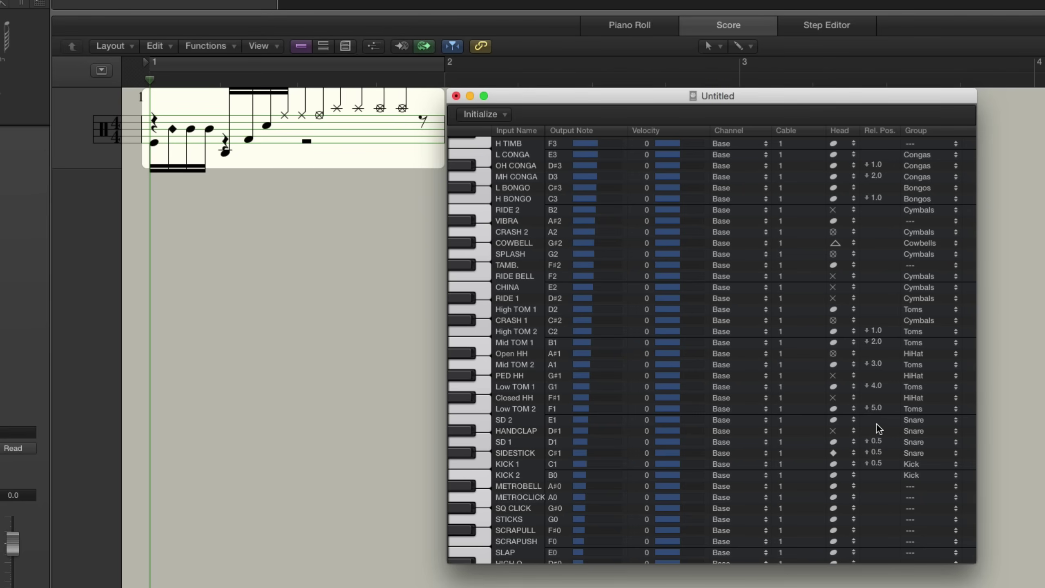
left_click_drag(877, 421, 877, 418)
left_click_drag(880, 399, 880, 394)
left_click_drag(877, 376, 877, 380)
left_click_drag(882, 355, 882, 350)
left_click_drag(885, 332, 886, 330)
left_click_drag(885, 302, 882, 277)
- Refresh the drum score and select the first two notes to check their mappings
left_click(631, 24)
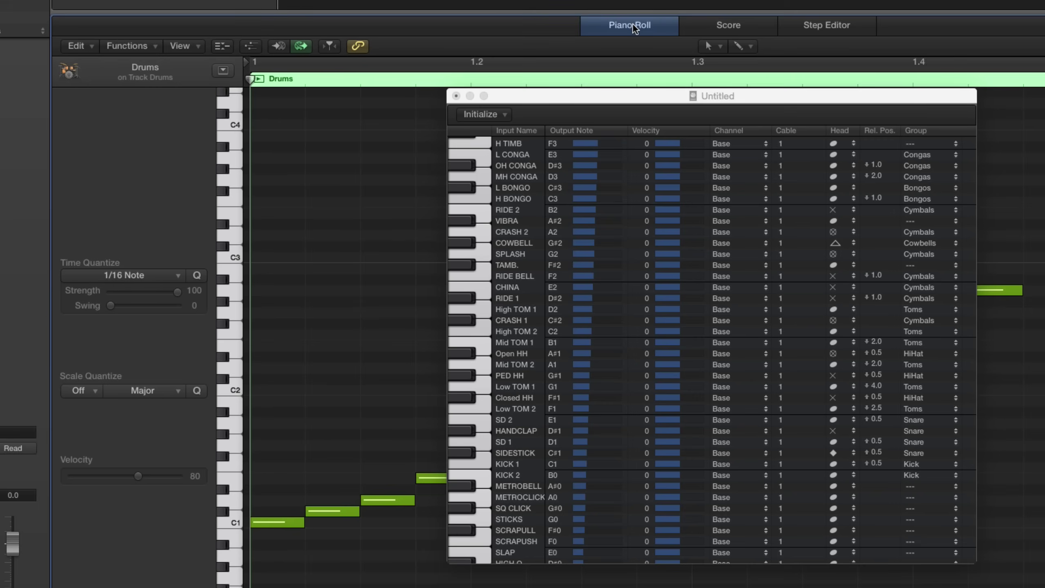
left_click(721, 29)
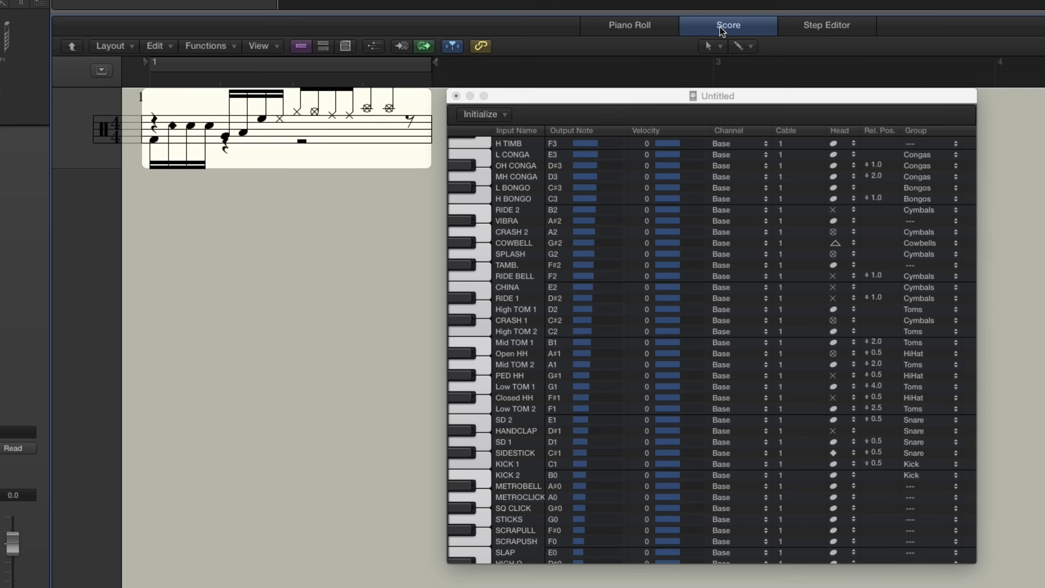
left_click(154, 141)
left_click(191, 127)
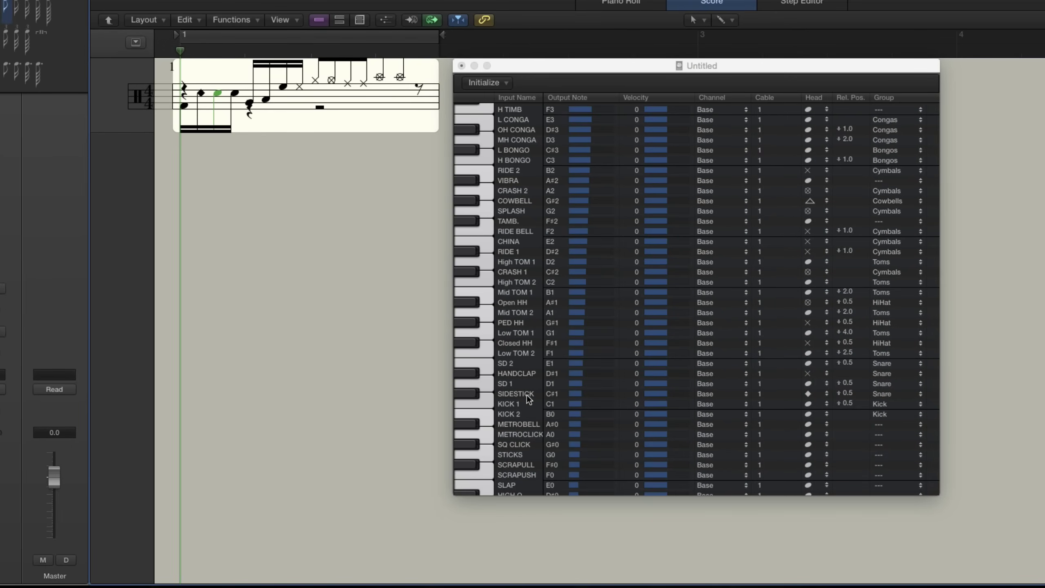
- Give SD 1 a new notehead, SIDESTICK, CRASH 1 and CRASH 2 X heads, and RIDE BELL a filled diamond
left_click(816, 385)
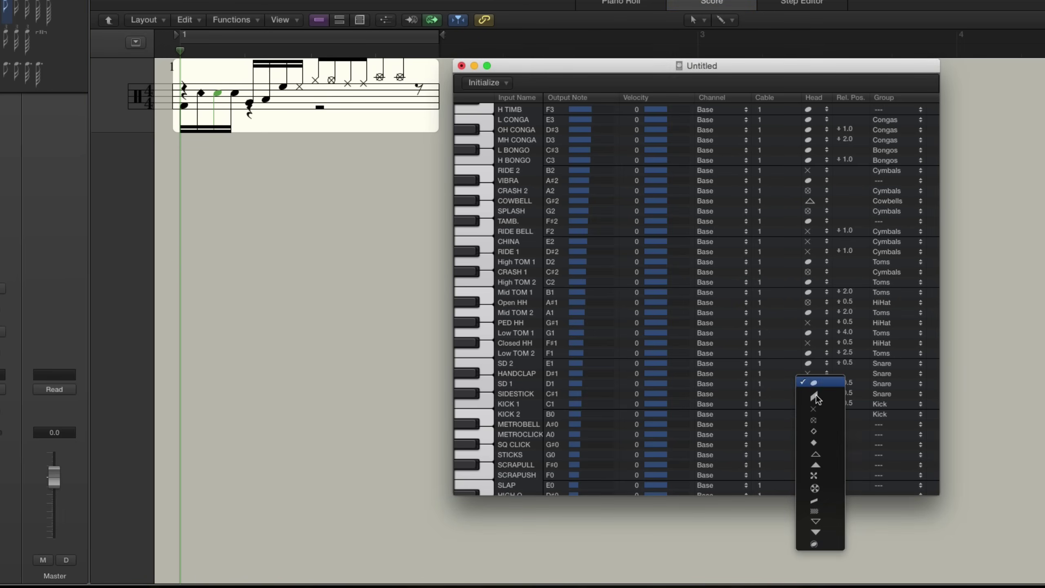
left_click(819, 545)
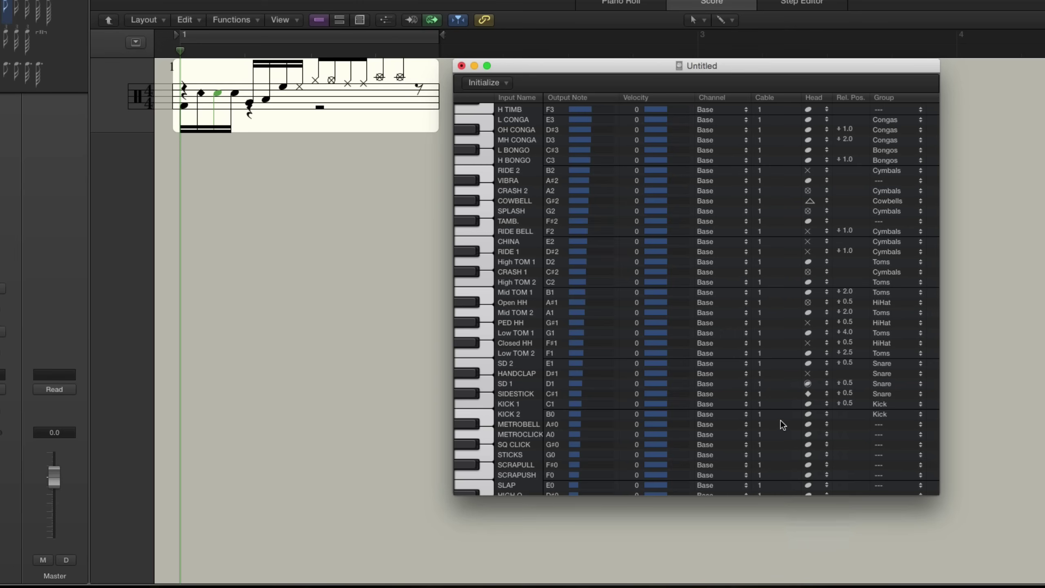
left_click(817, 394)
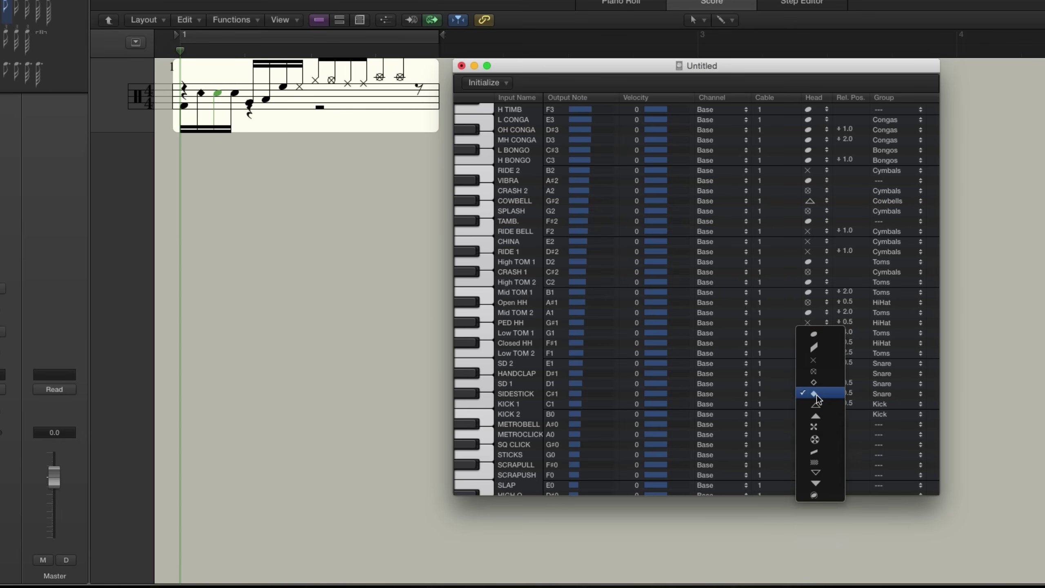
left_click(823, 361)
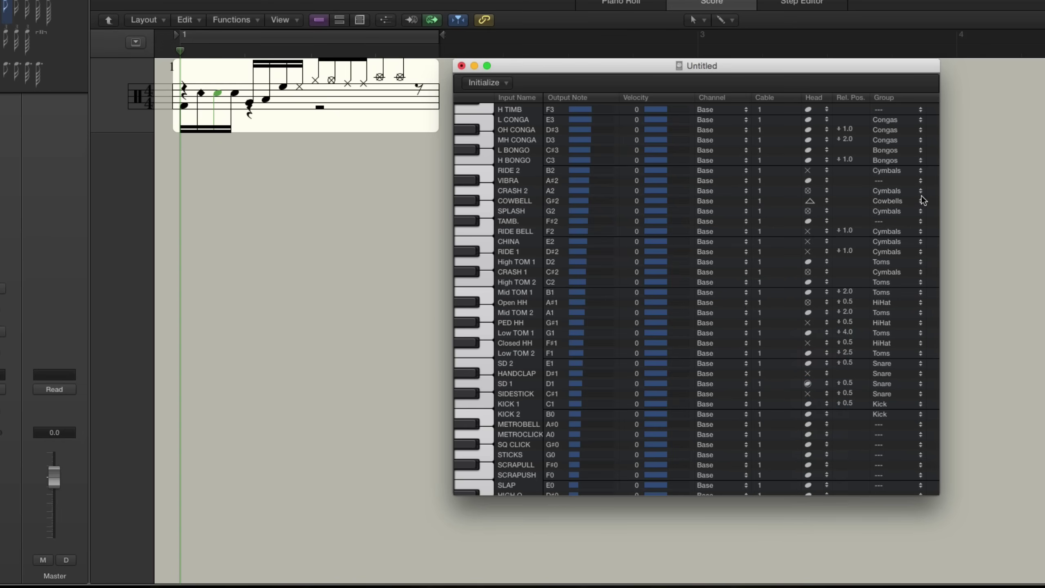
left_click(809, 234)
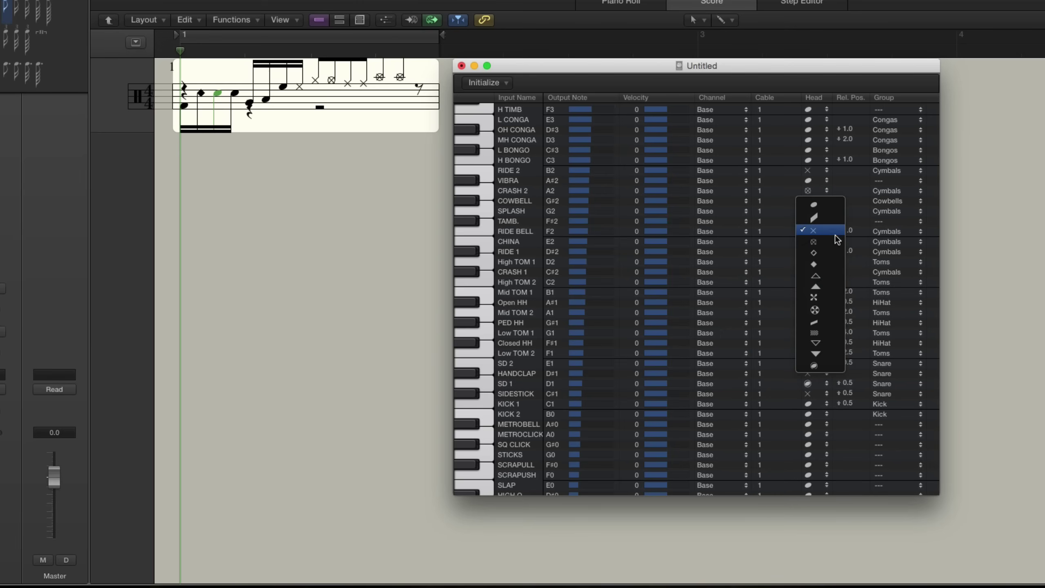
left_click(831, 264)
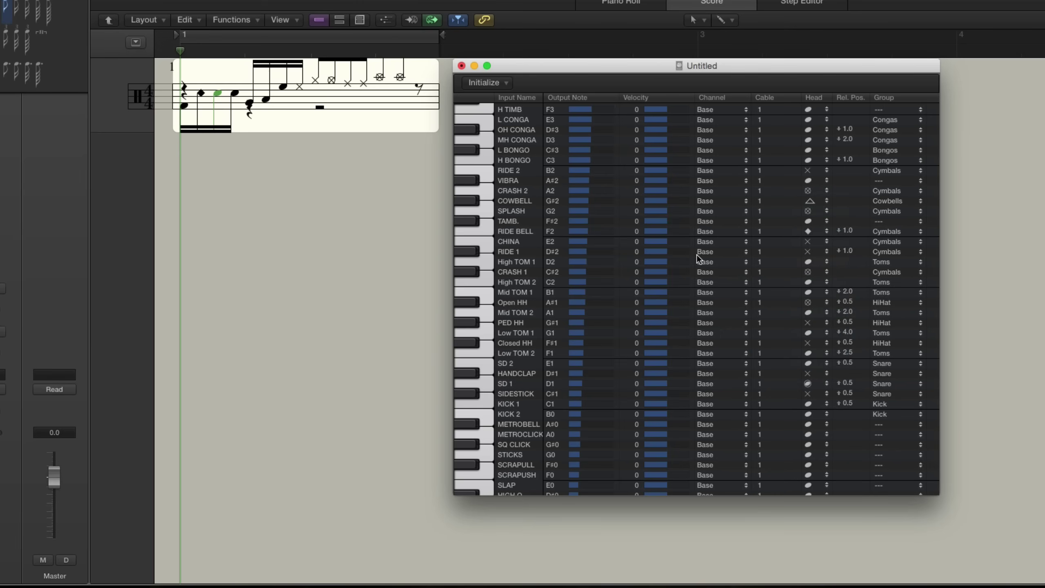
left_click(809, 272)
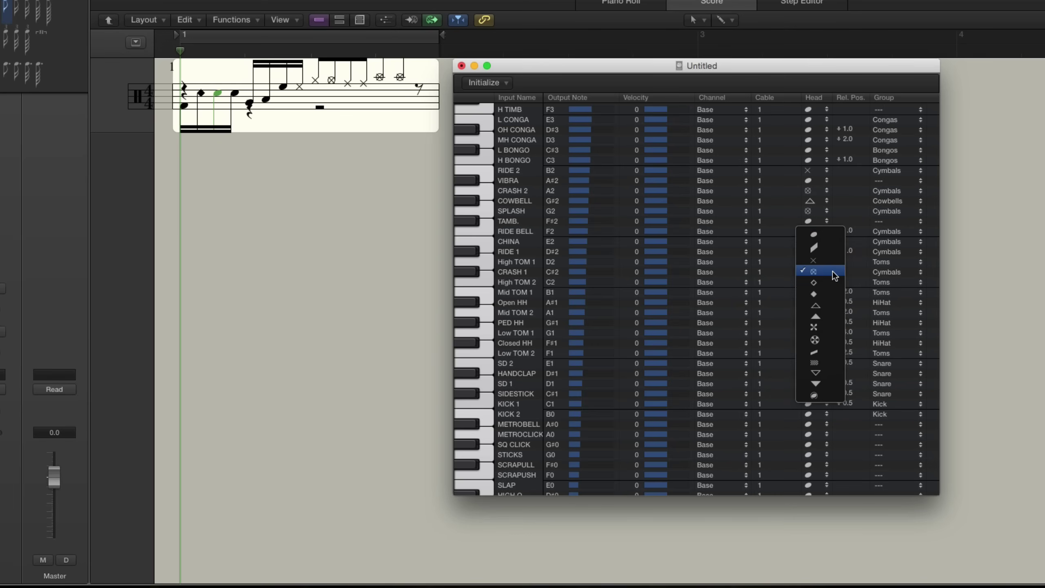
left_click(830, 262)
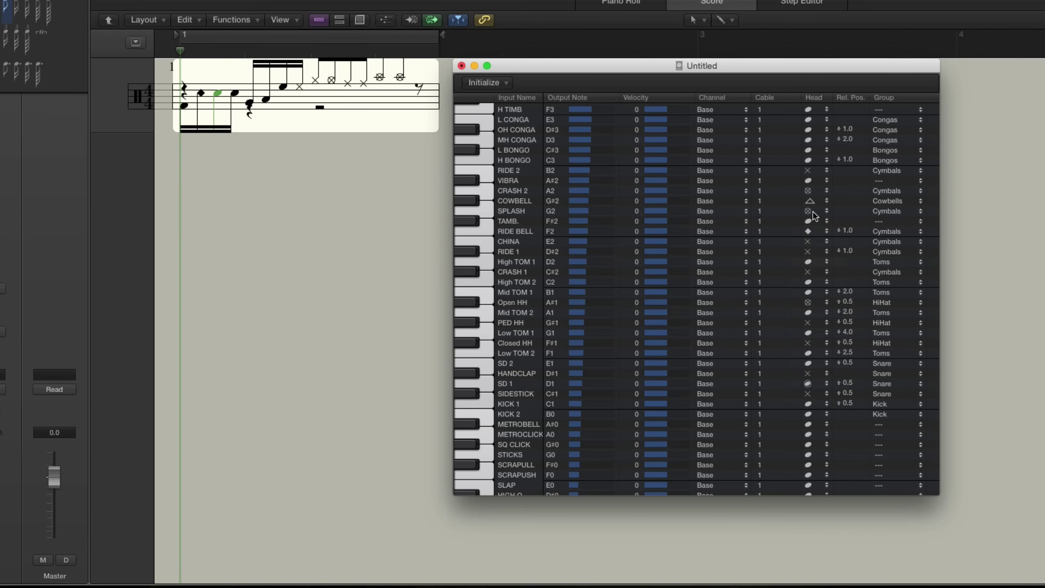
left_click(808, 191)
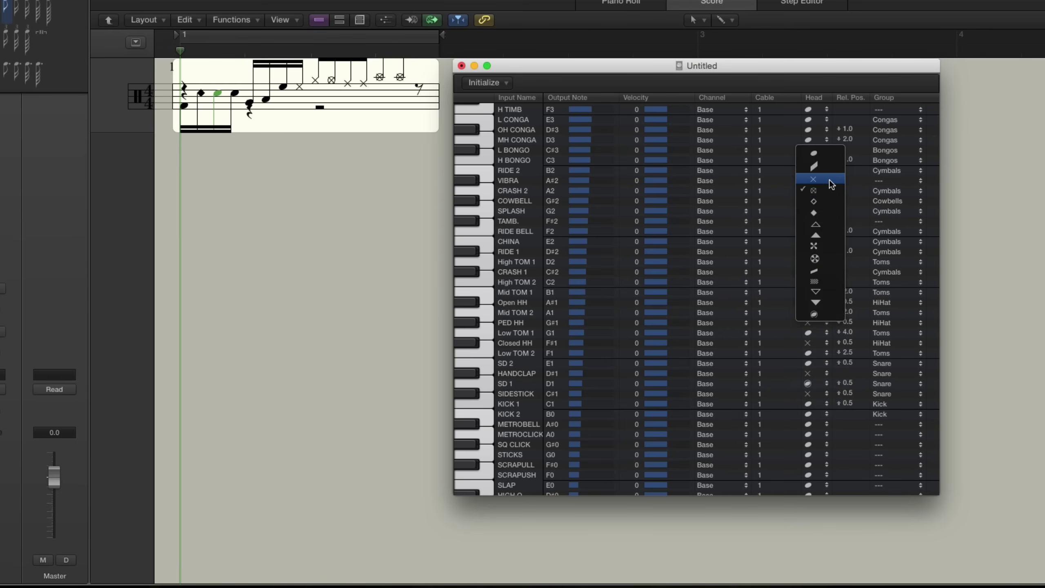
left_click(831, 180)
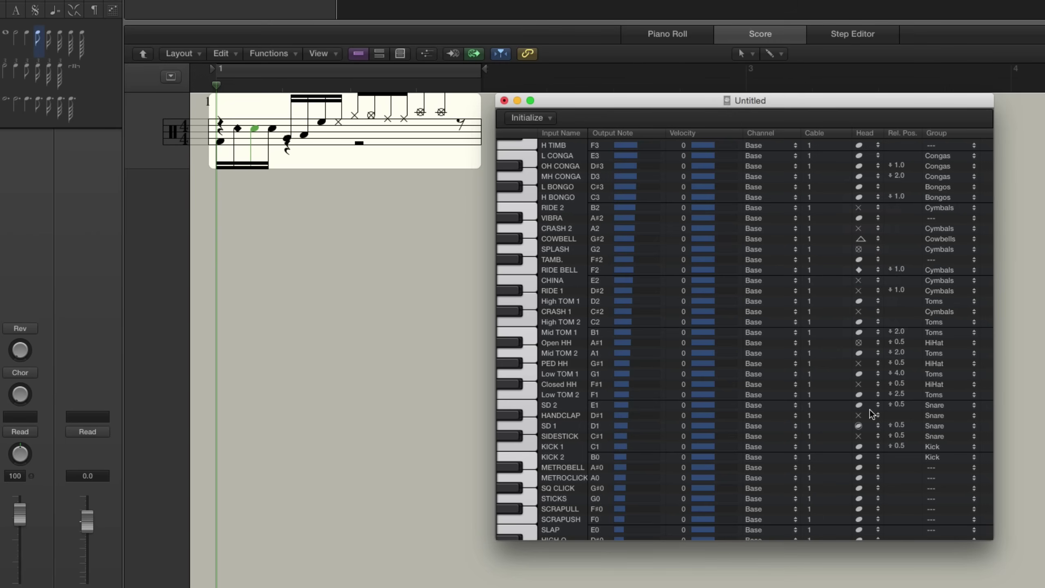
- Refresh the score and inspect the X-headed and diamond-headed notes
left_click(668, 33)
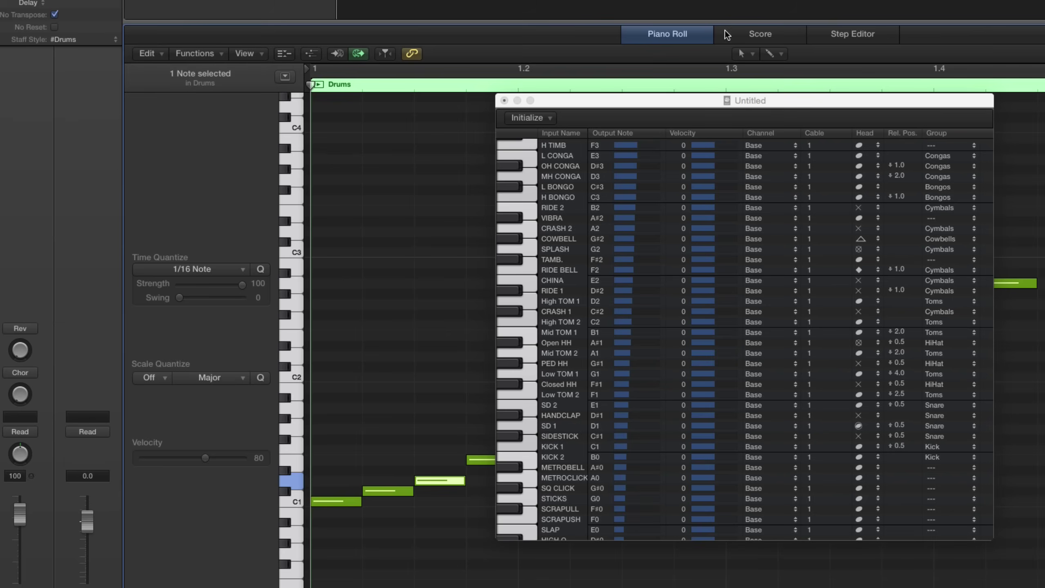
left_click(761, 35)
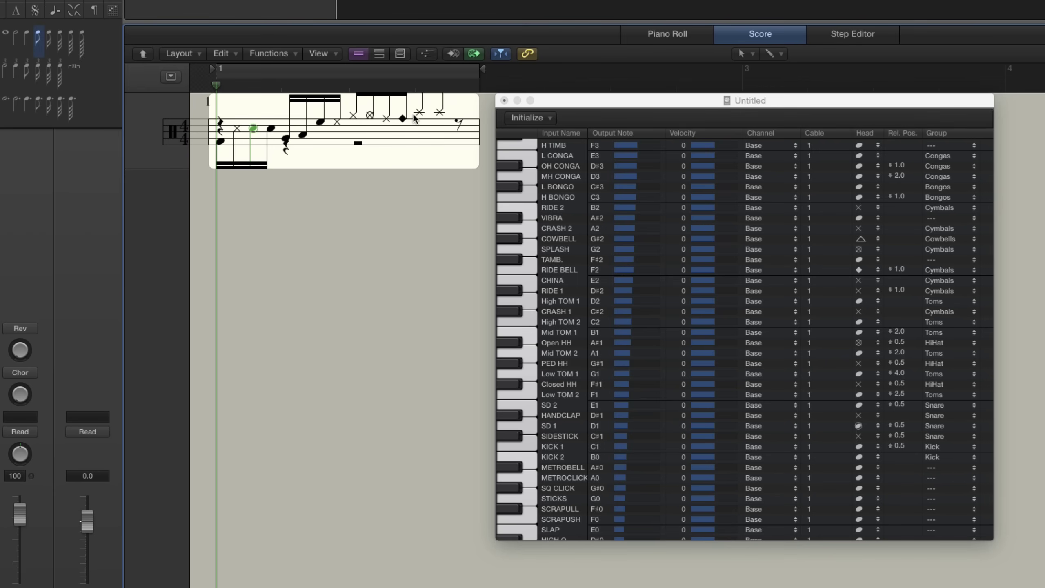
left_click(439, 112)
left_click(403, 119)
- Set the PED HH row's group to Kick and refresh the score
left_click(947, 364)
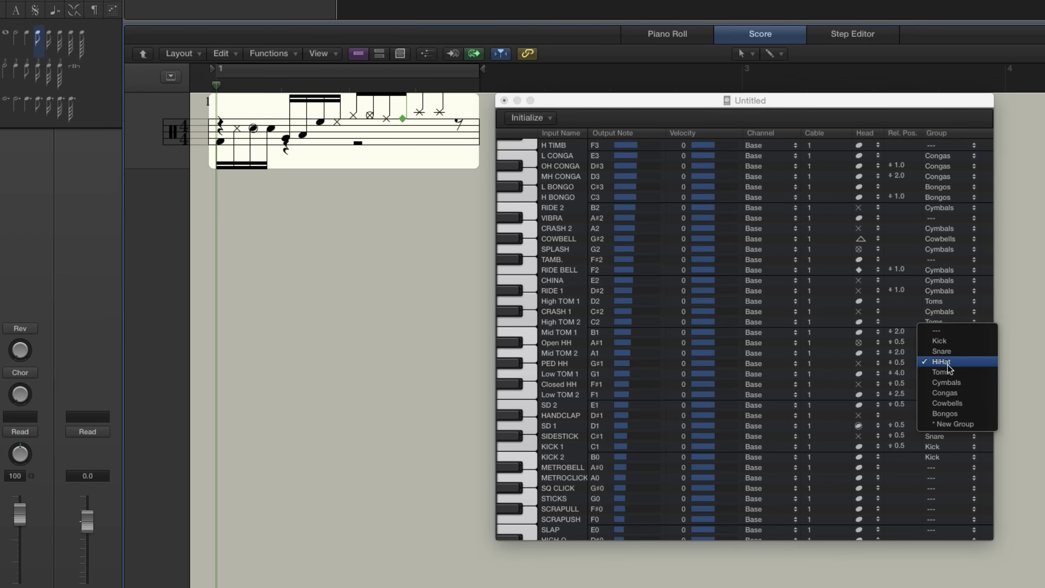
left_click(953, 341)
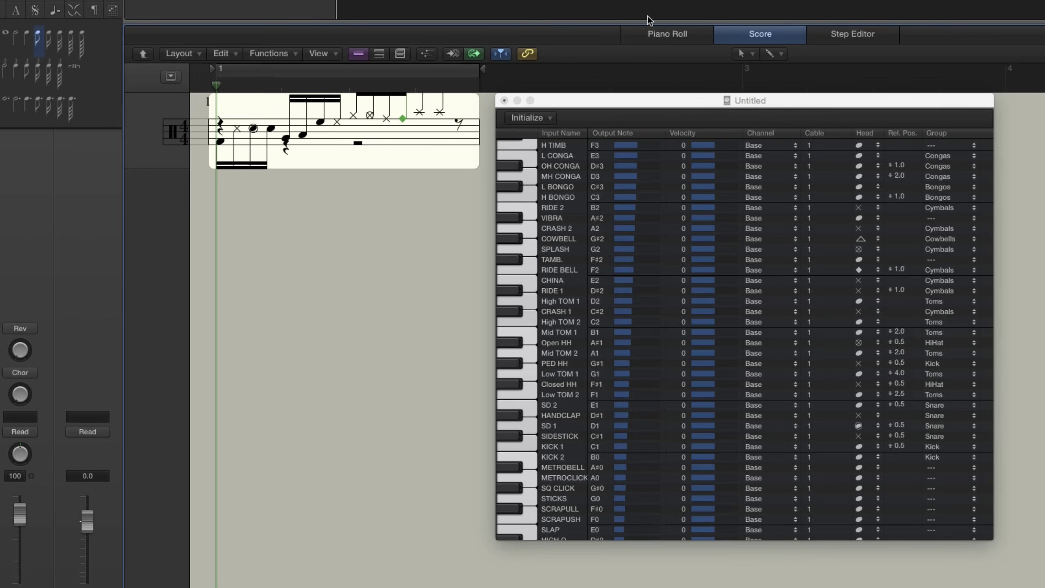
left_click(669, 34)
left_click(735, 35)
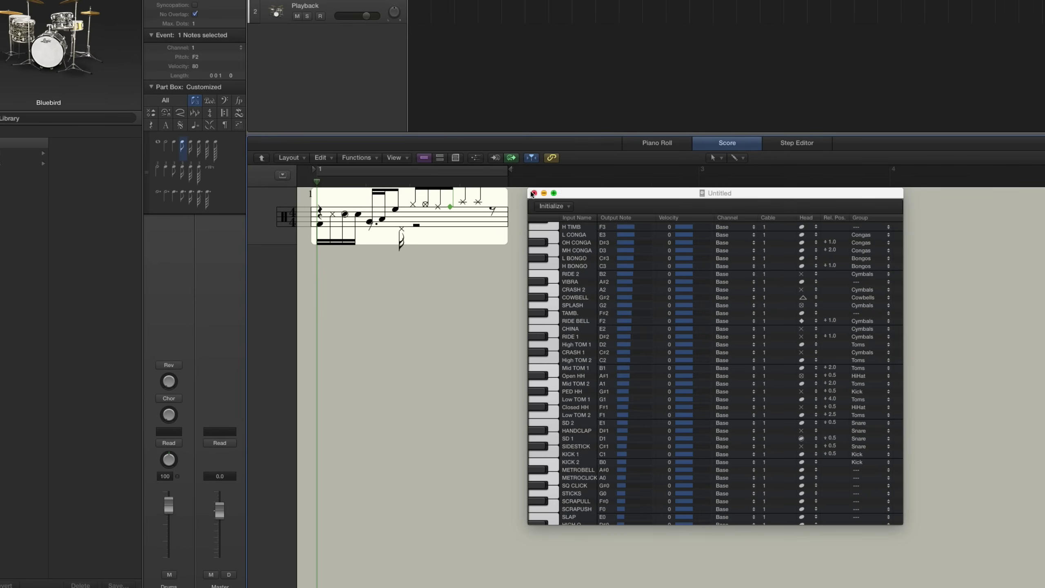
- Close the drum mapping table and open the staff style settings, moved clear of the score
left_click(531, 185)
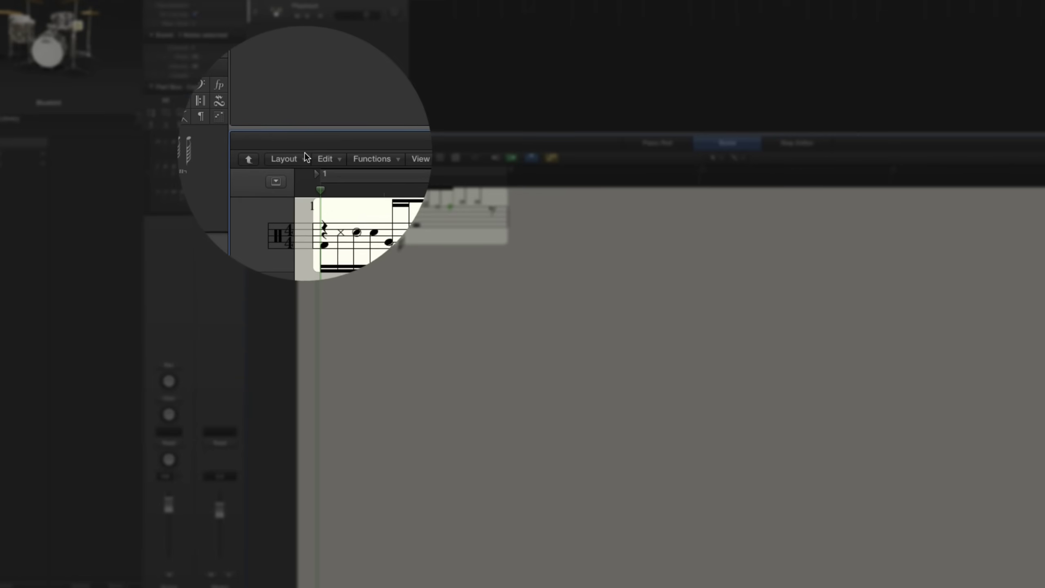
left_click(305, 159)
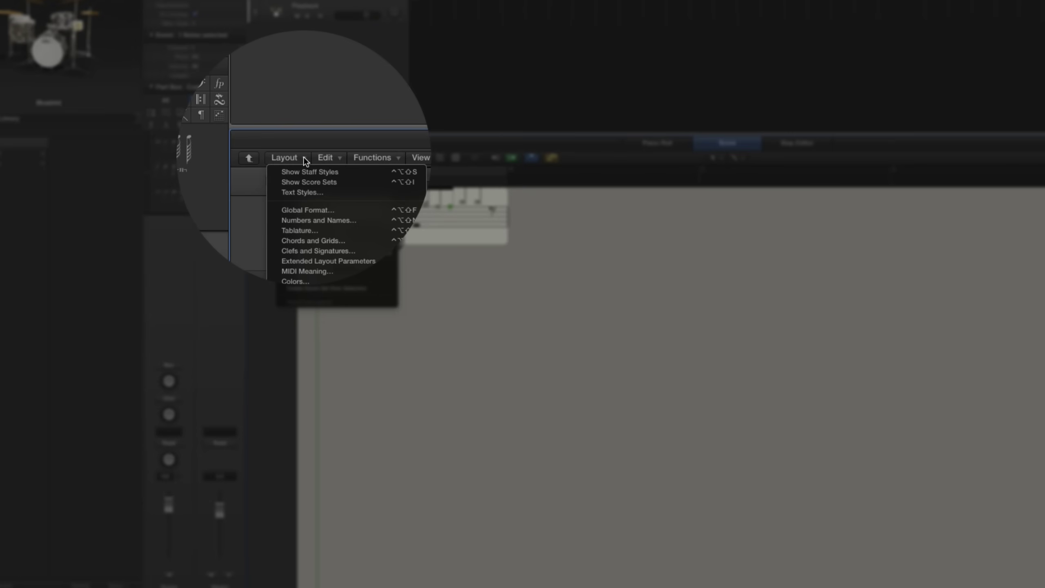
left_click(315, 166)
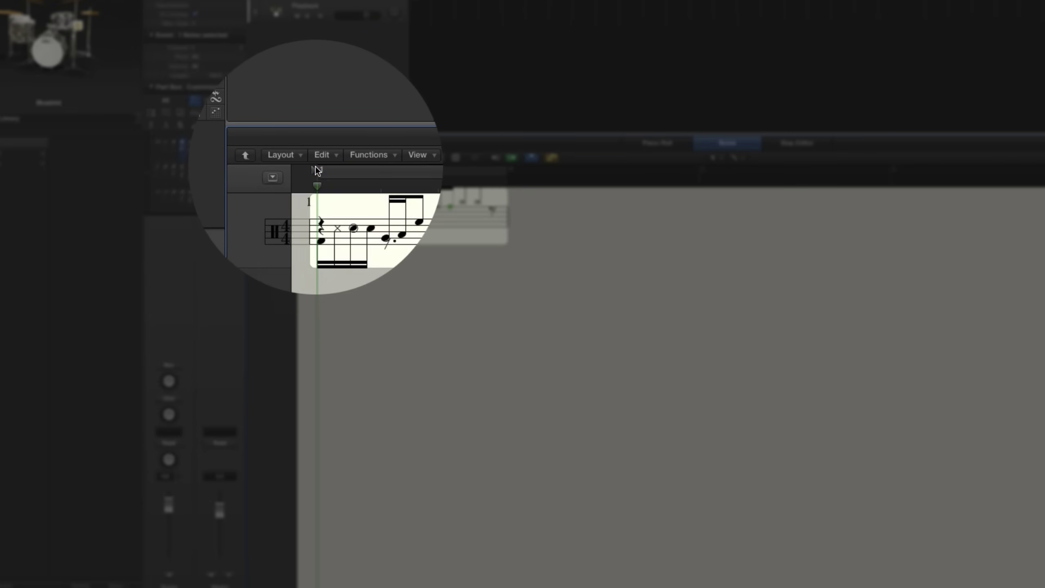
left_click_drag(561, 5, 750, 187)
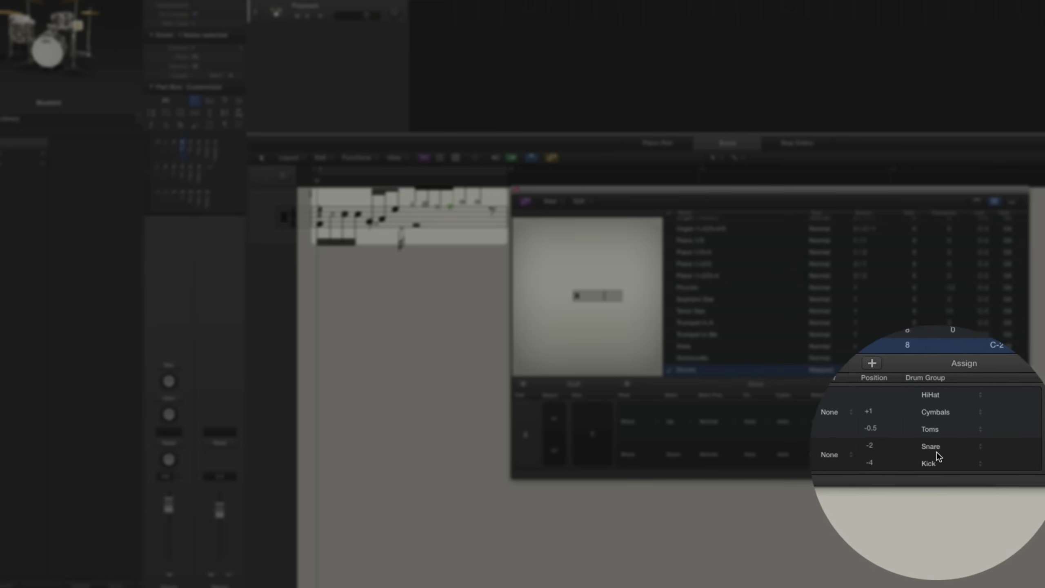
- Move Snare from the Kick voice into the upper voice with HiHat, at position -2
left_click(989, 448)
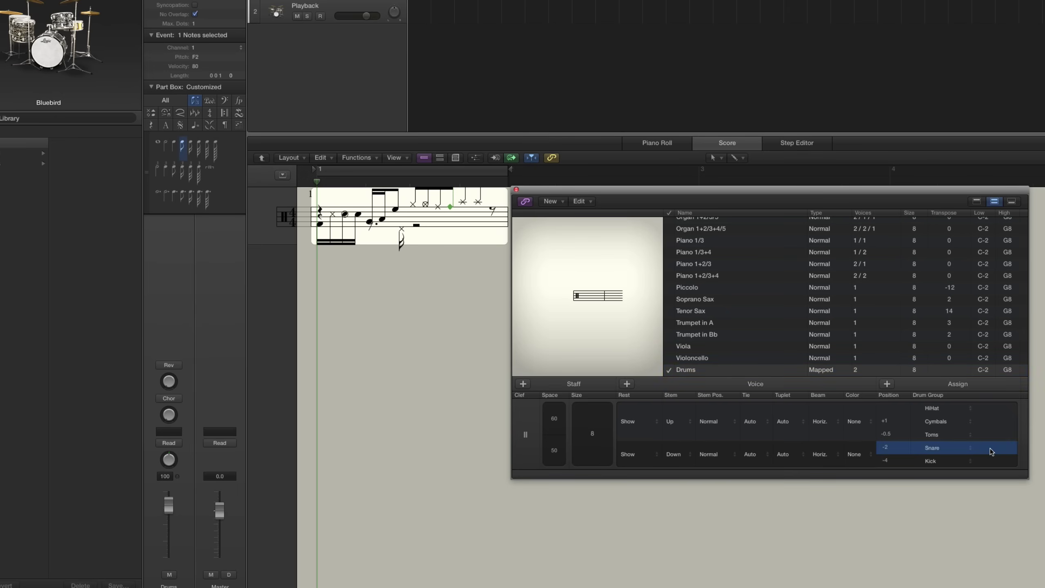
key("BackSpace")
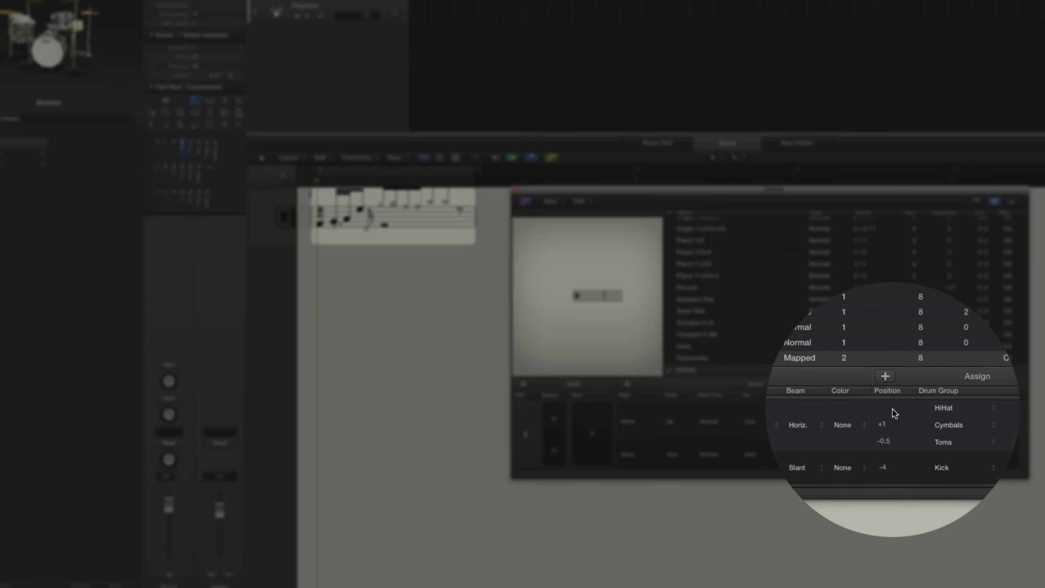
left_click(892, 407)
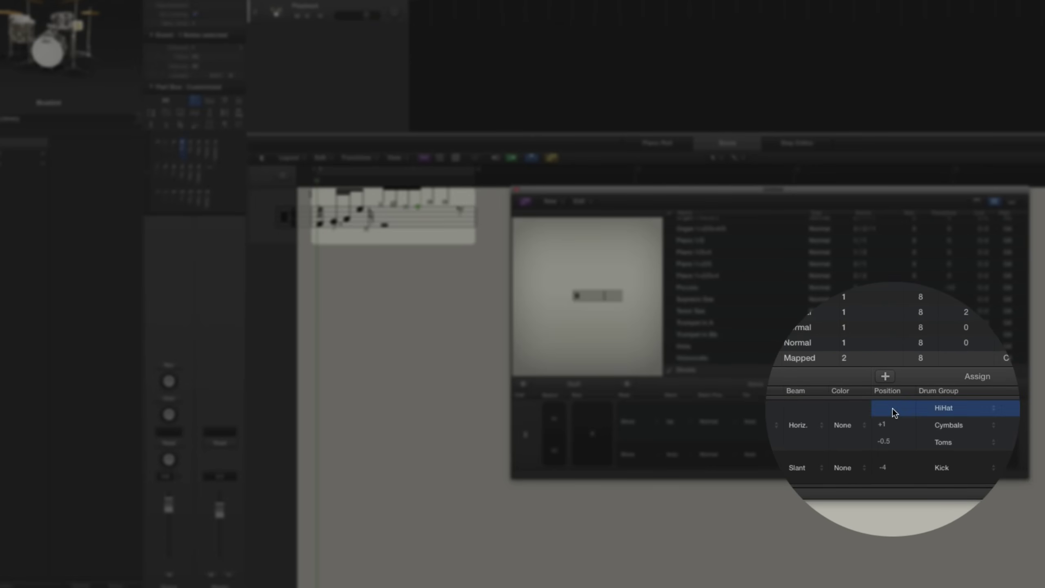
left_click(888, 384)
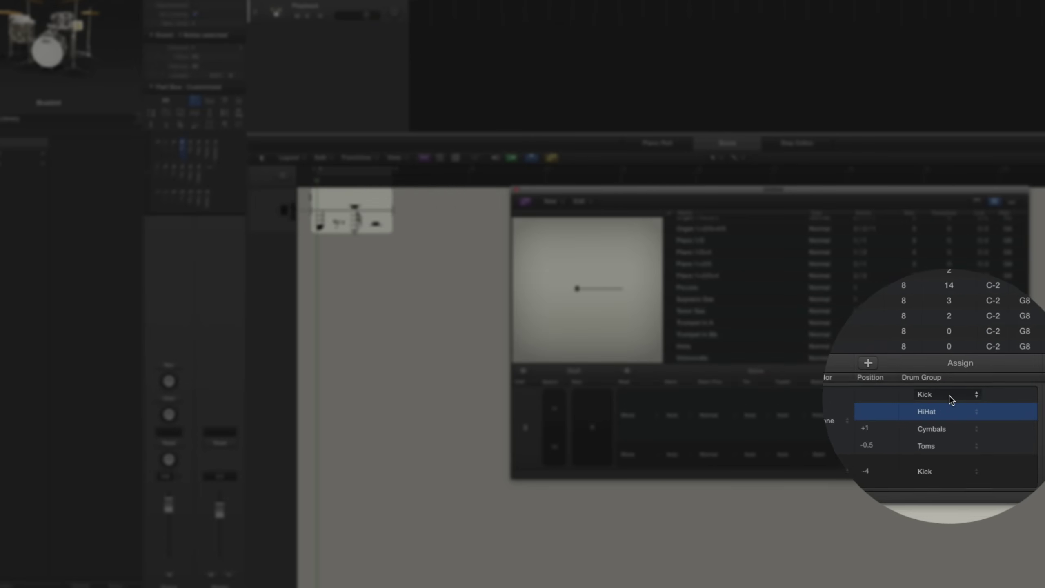
left_click(965, 395)
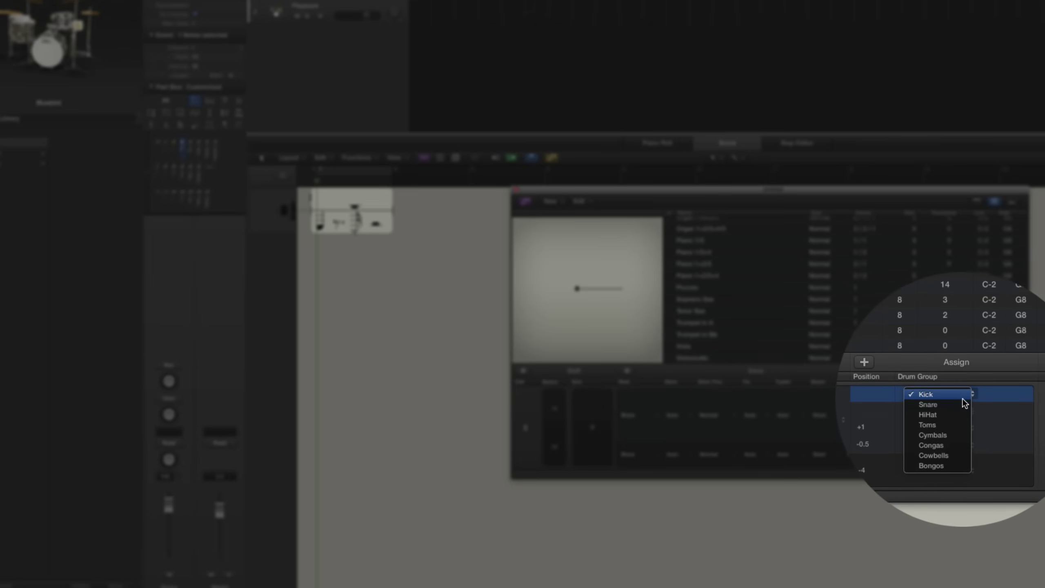
left_click(962, 401)
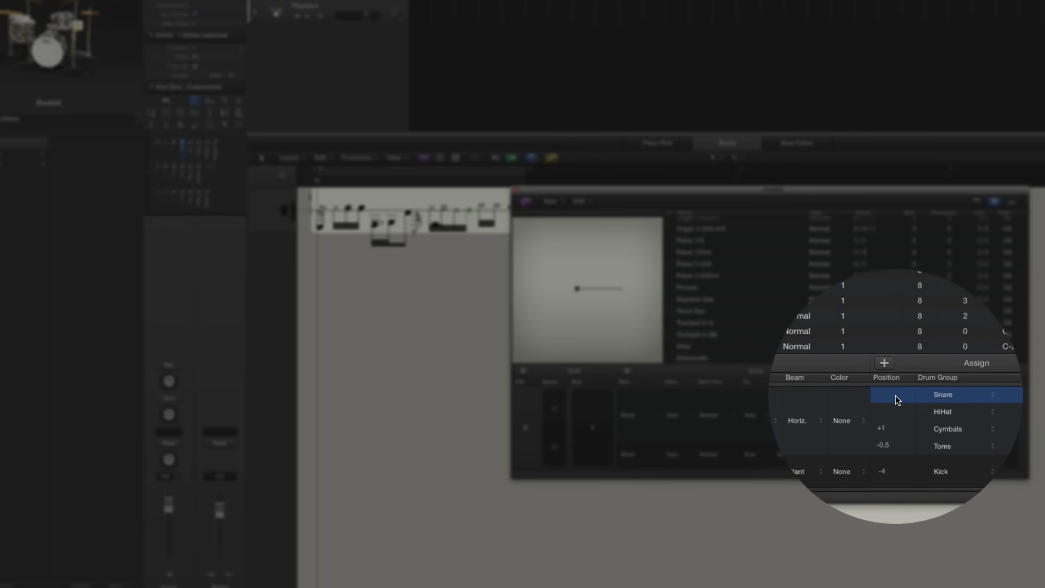
left_click_drag(889, 393, 889, 406)
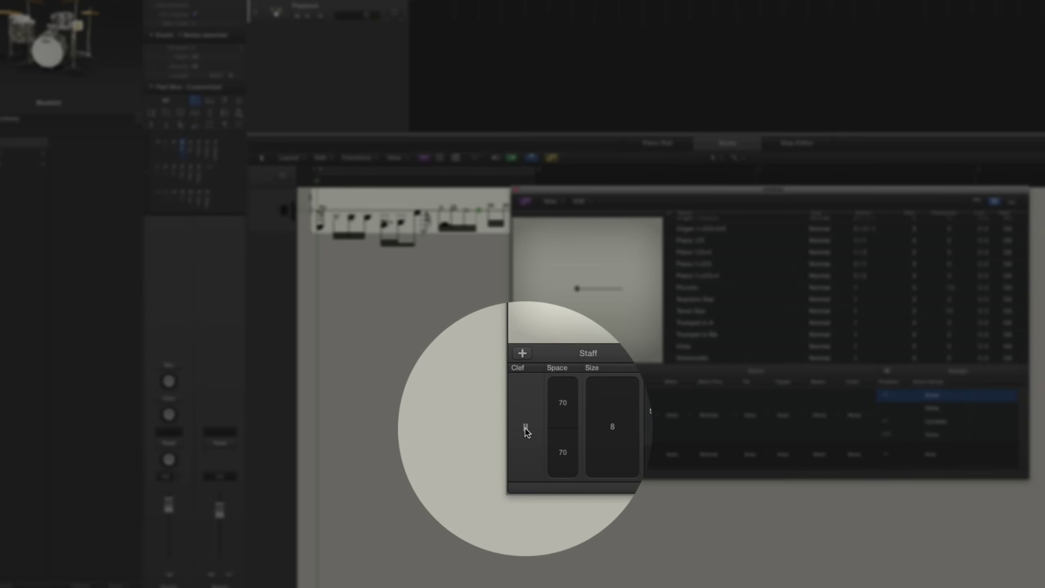
- Set the clef to Drum.5, with upper-voice stems Up and lower-voice stems Down
left_click(526, 428)
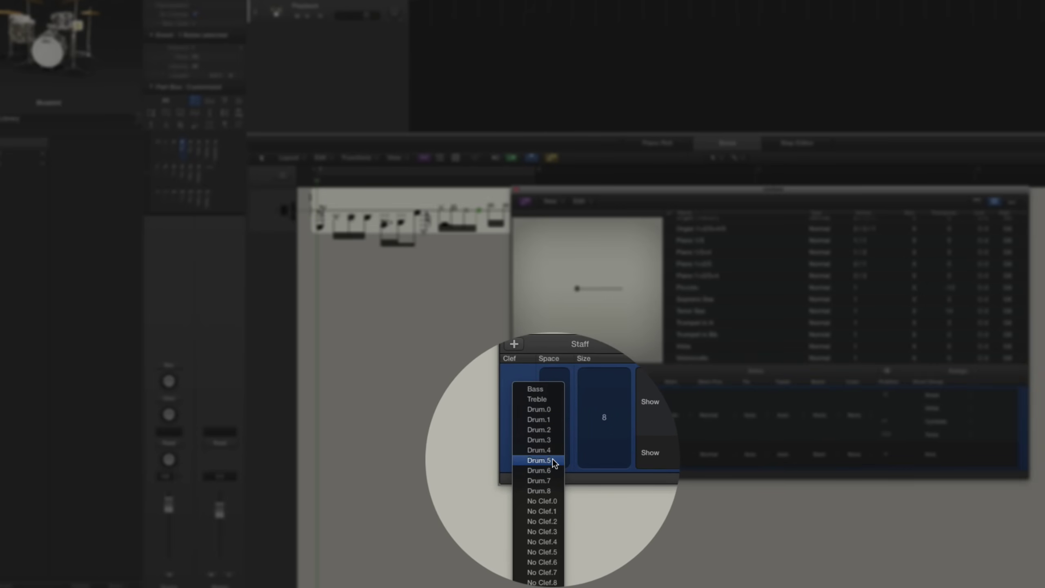
left_click(552, 458)
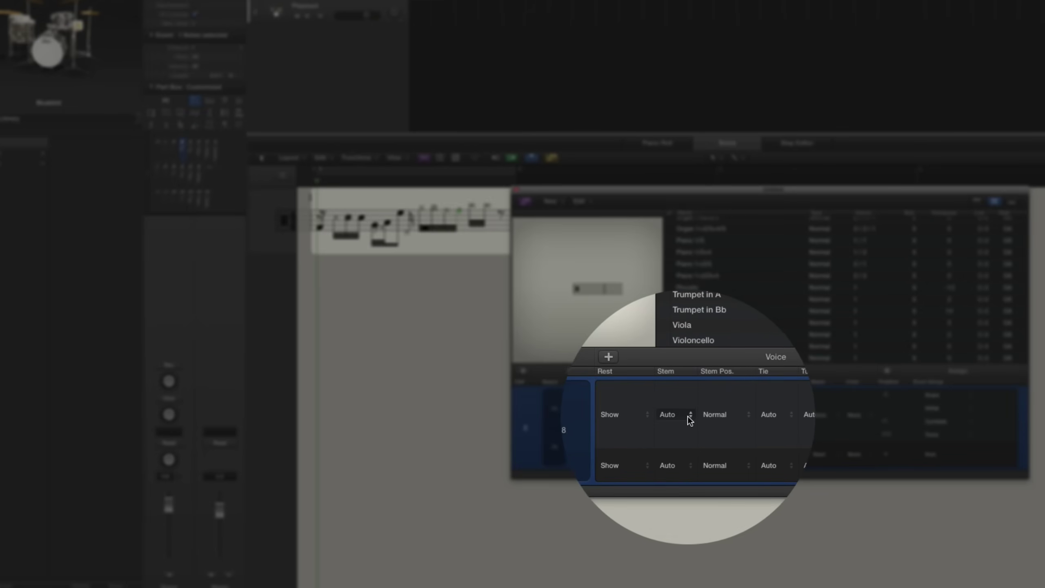
left_click(688, 416)
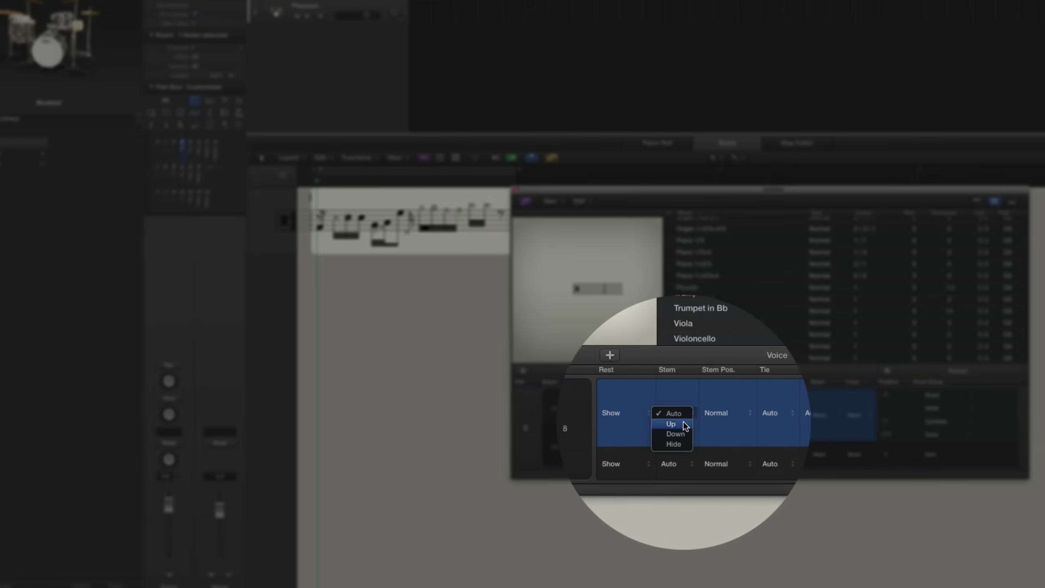
left_click(681, 453)
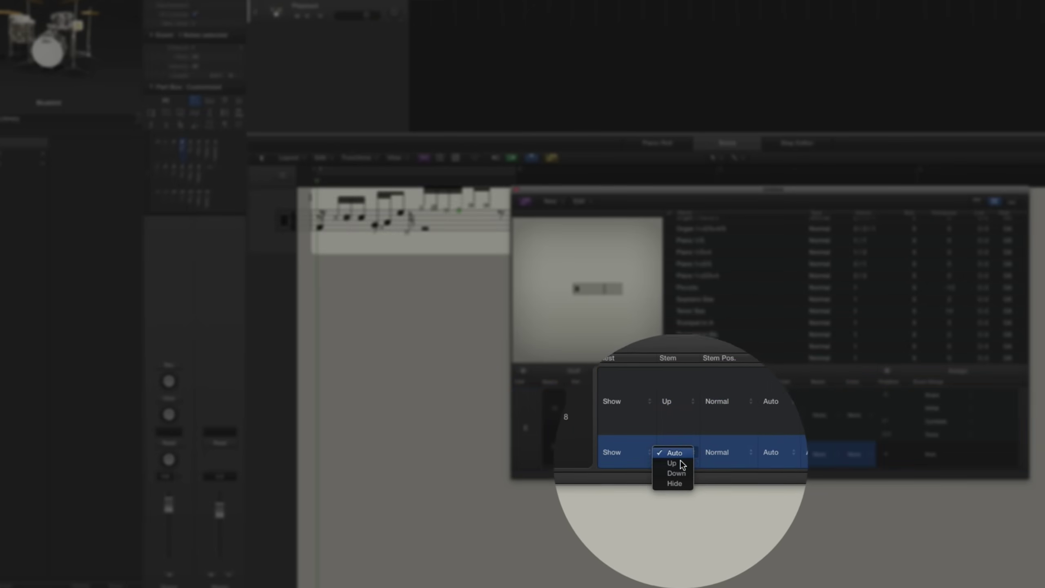
left_click(680, 469)
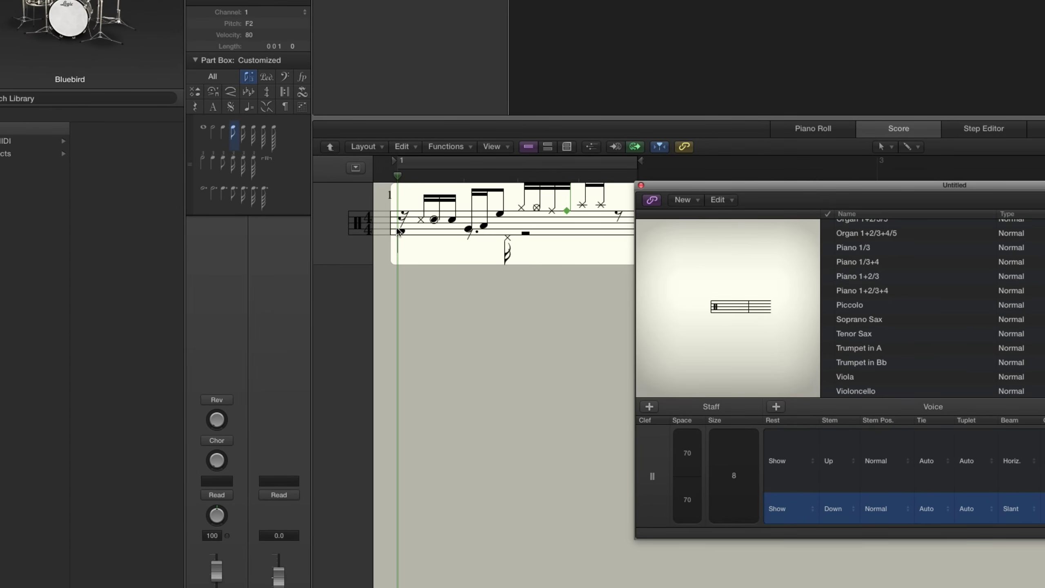
- Shift the Staff Style window right and back left, then close it
left_click_drag(776, 187, 832, 189)
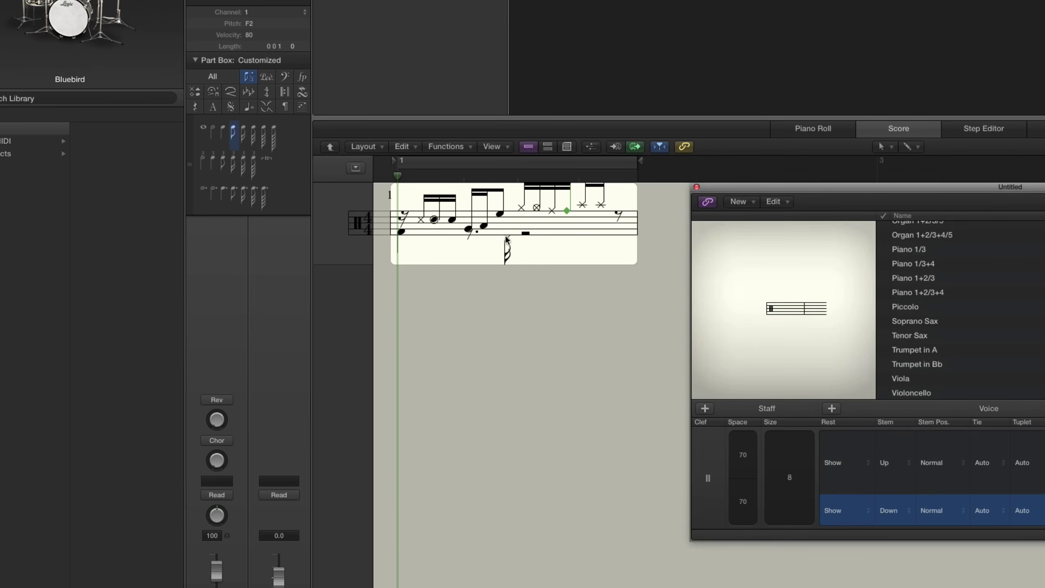
left_click_drag(768, 188, 723, 194)
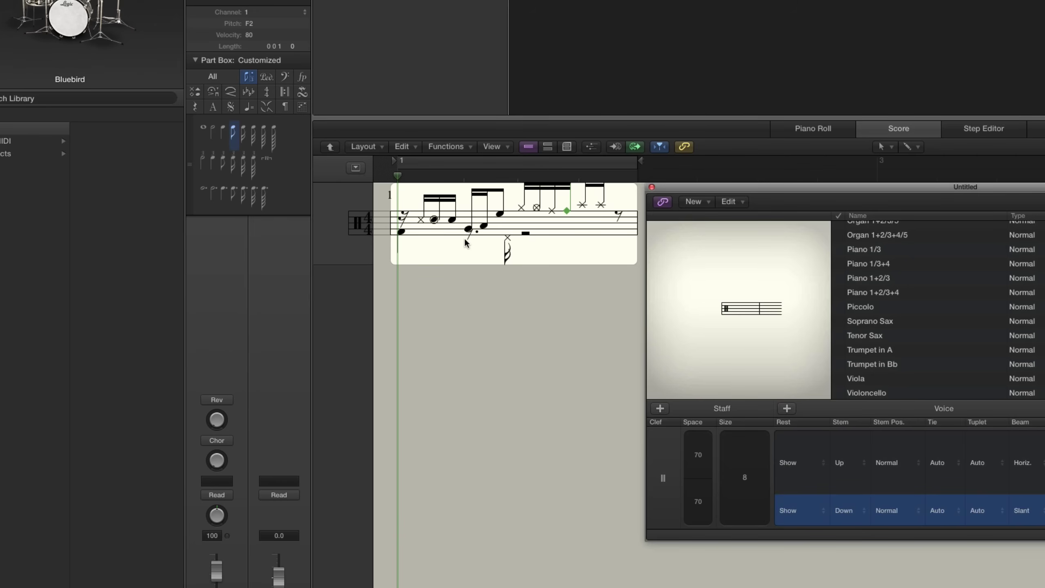
left_click(652, 187)
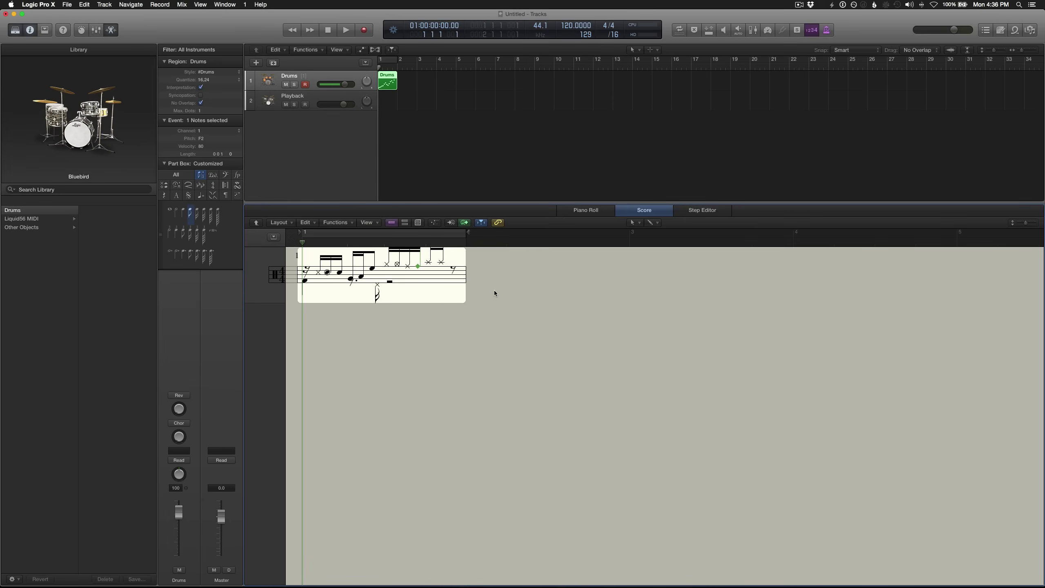
- Put the KICK 1 mapping into the Snare group with Rel. Pos. -1.5, then close the mapping and Environment
key("super+0")
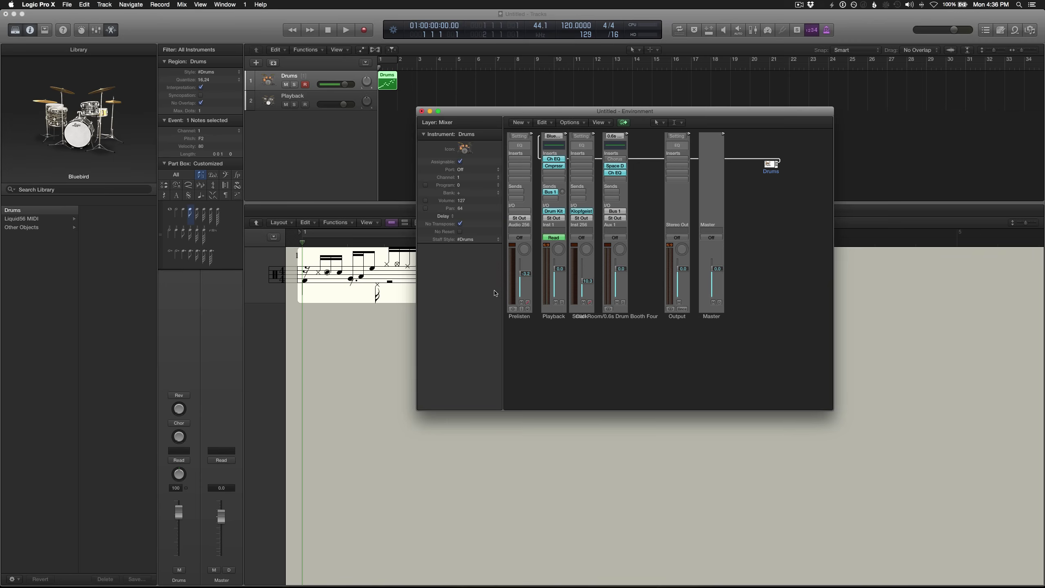
double_click(771, 164)
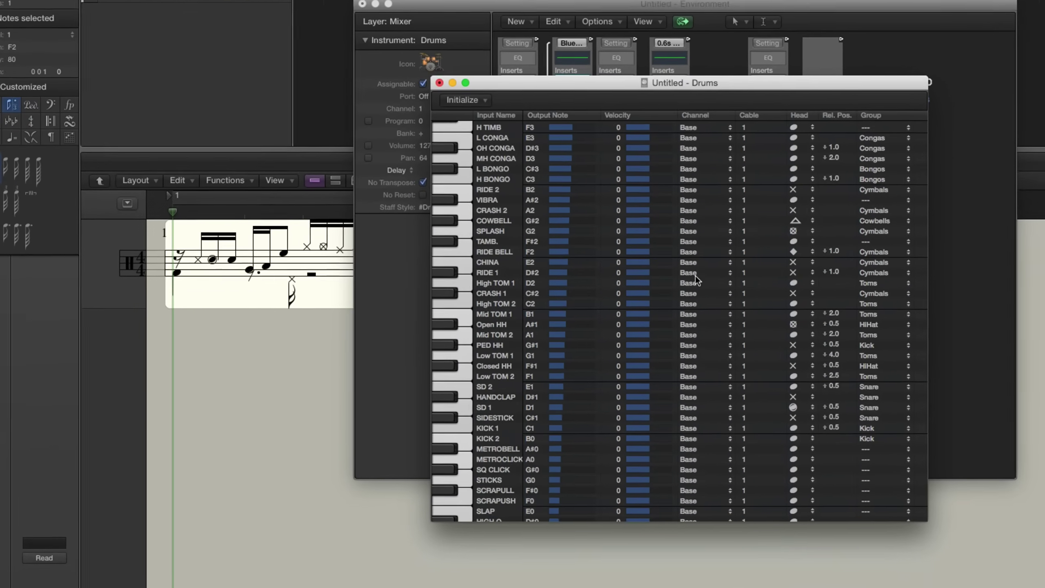
scroll(656, 296, "down", 2)
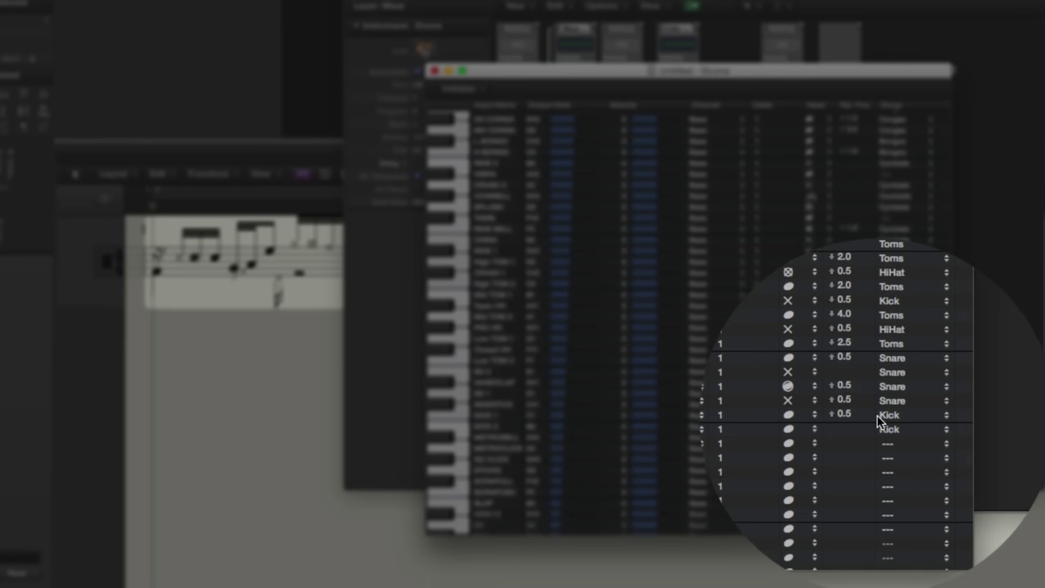
left_click(906, 415)
left_click(910, 419)
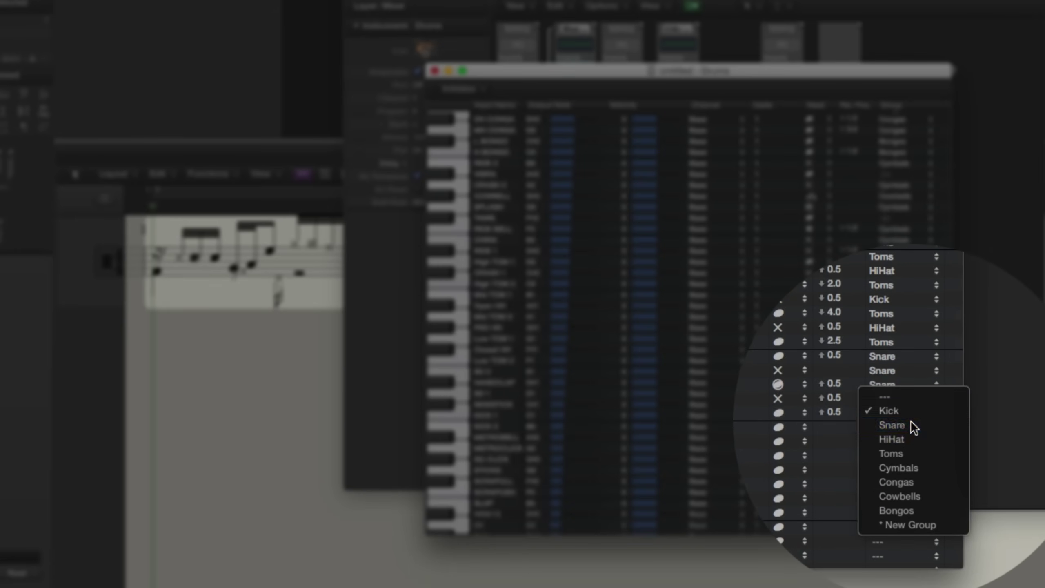
left_click_drag(852, 413, 854, 425)
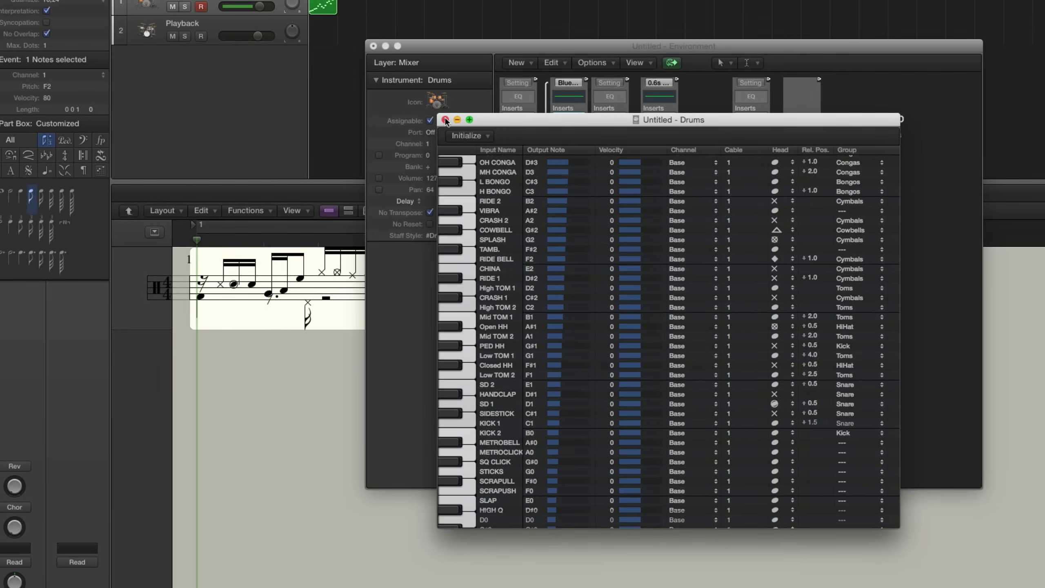
left_click(441, 98)
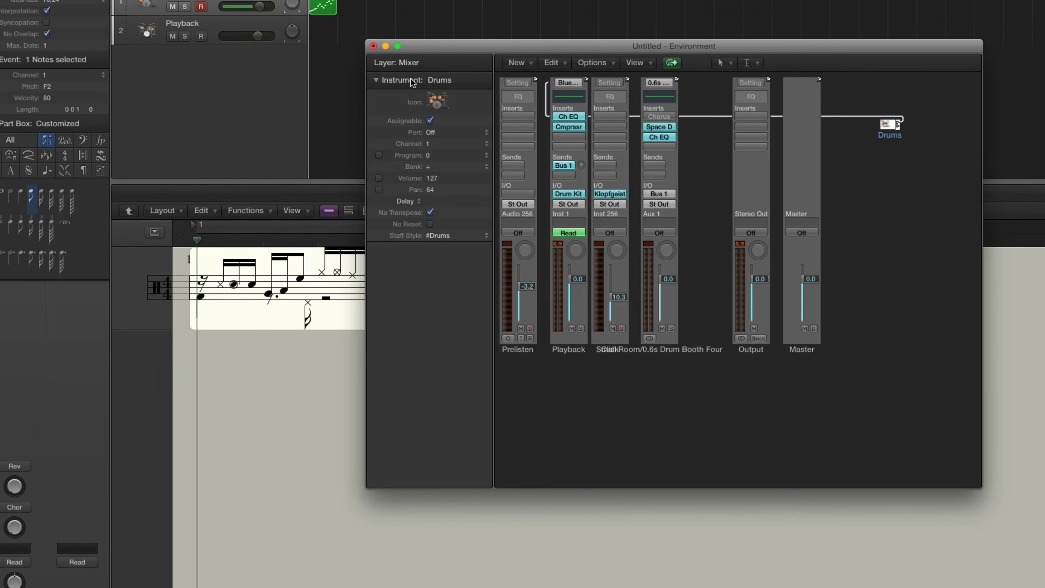
left_click(373, 46)
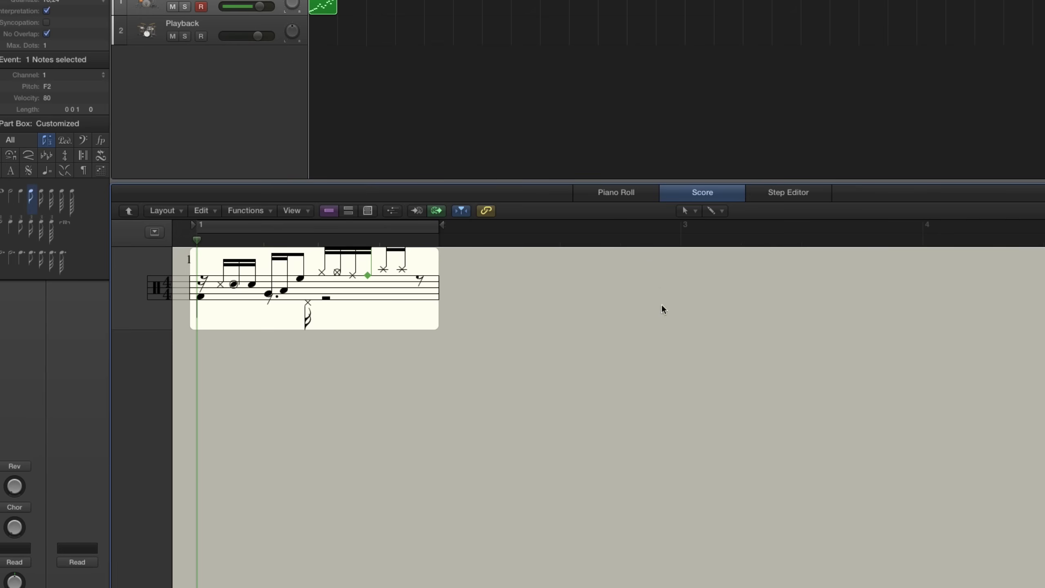
- Refresh the Drums score so low notes beam with the upper voice, keeping lower-voice rests shown
left_click(637, 192)
left_click(699, 194)
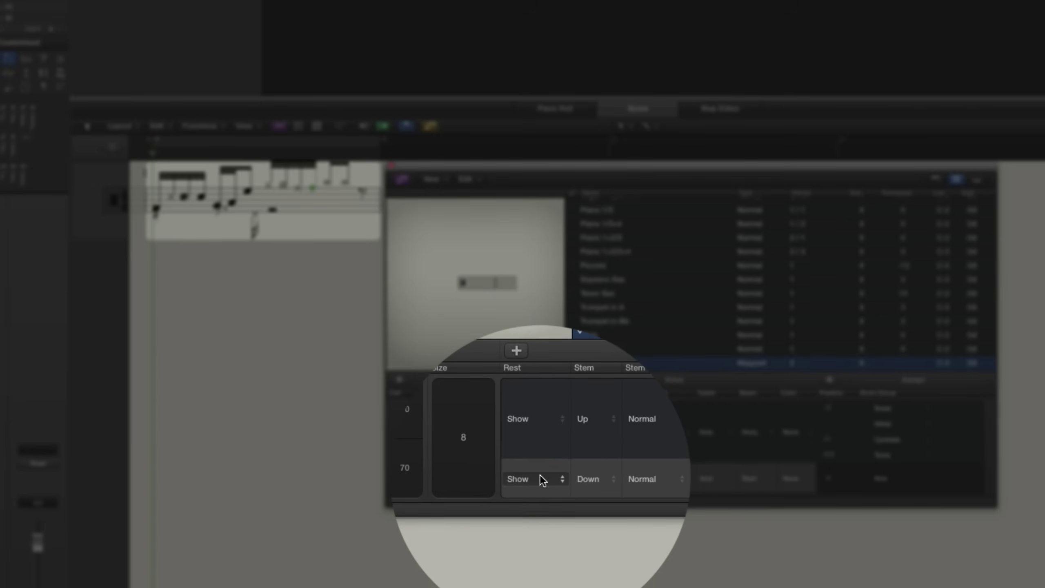
left_click(539, 475)
left_click(540, 472)
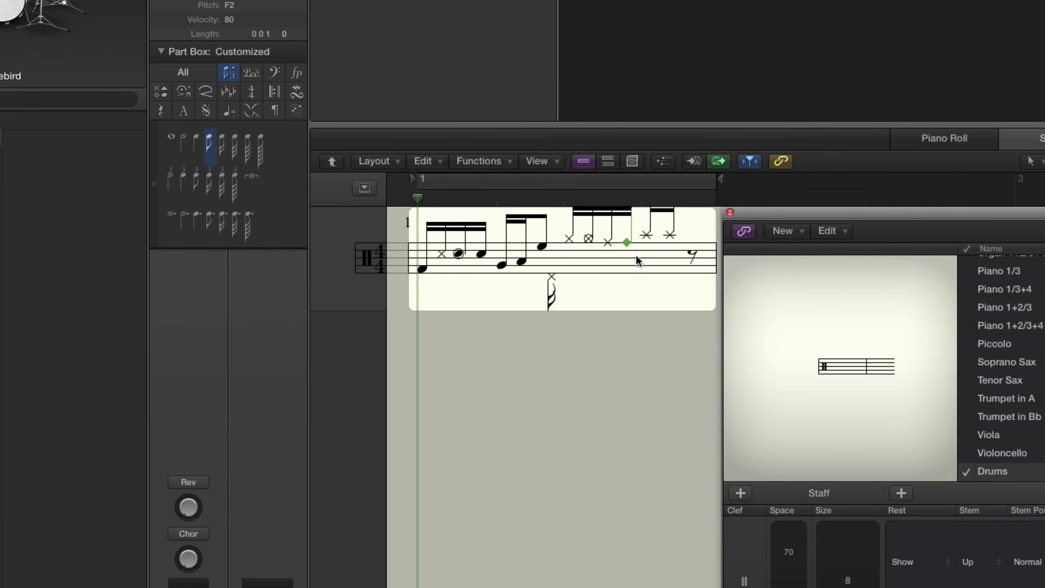
left_click(730, 212)
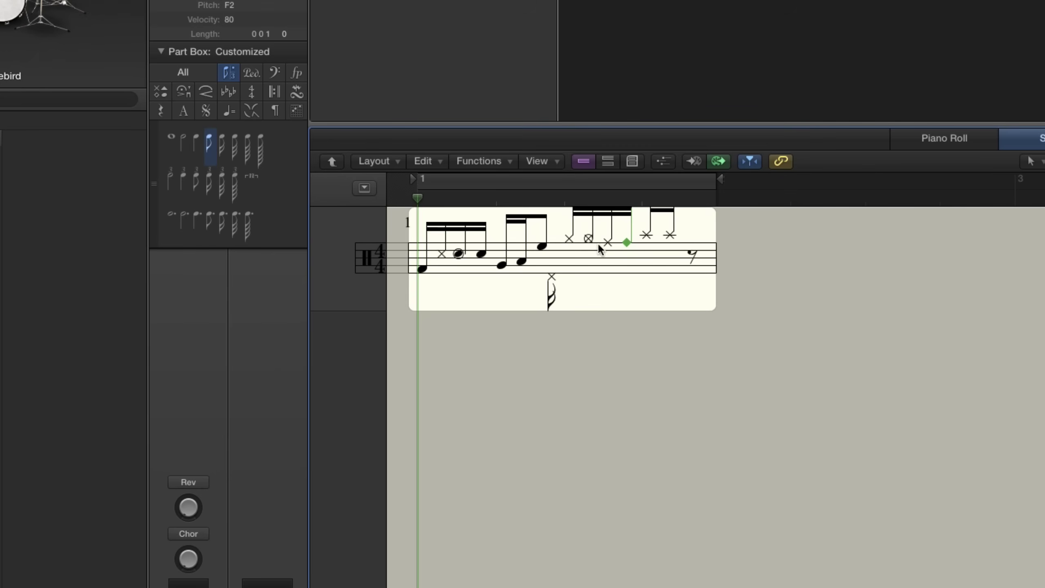
left_click(750, 254)
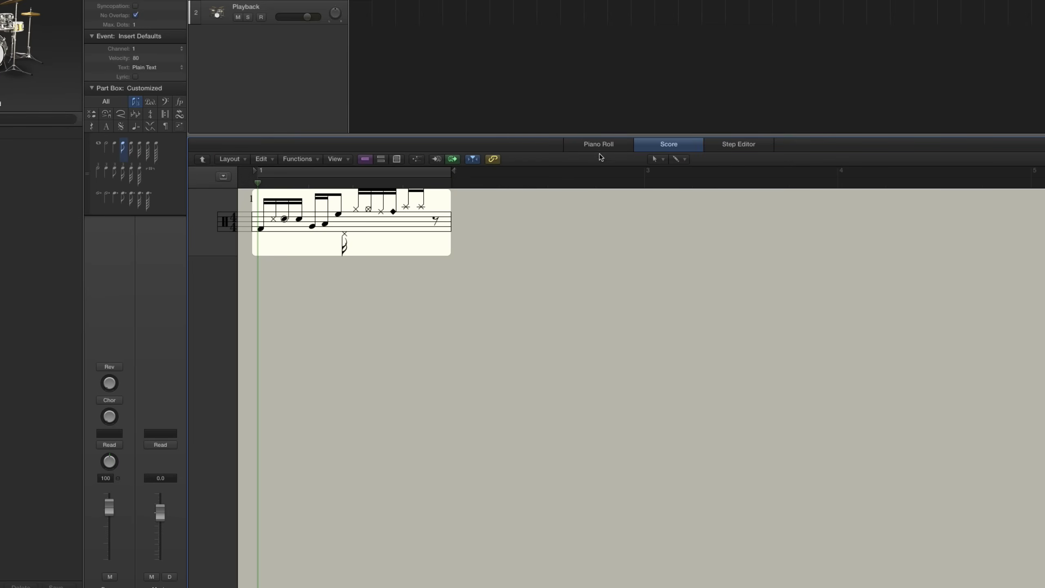
- Extend the drum pattern by copying notes, including a kick note copied up to F#1
left_click(599, 144)
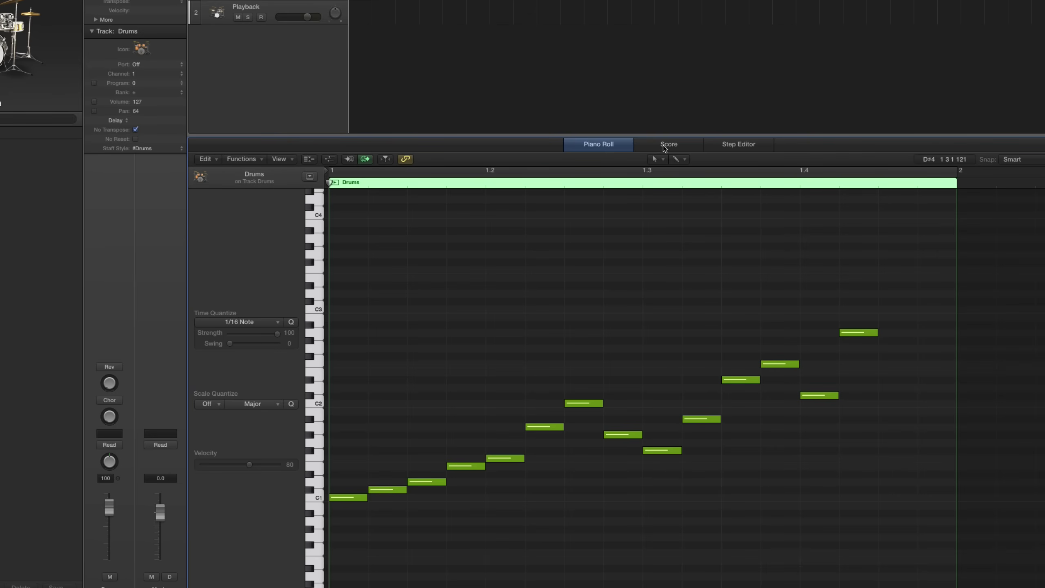
left_click(665, 146)
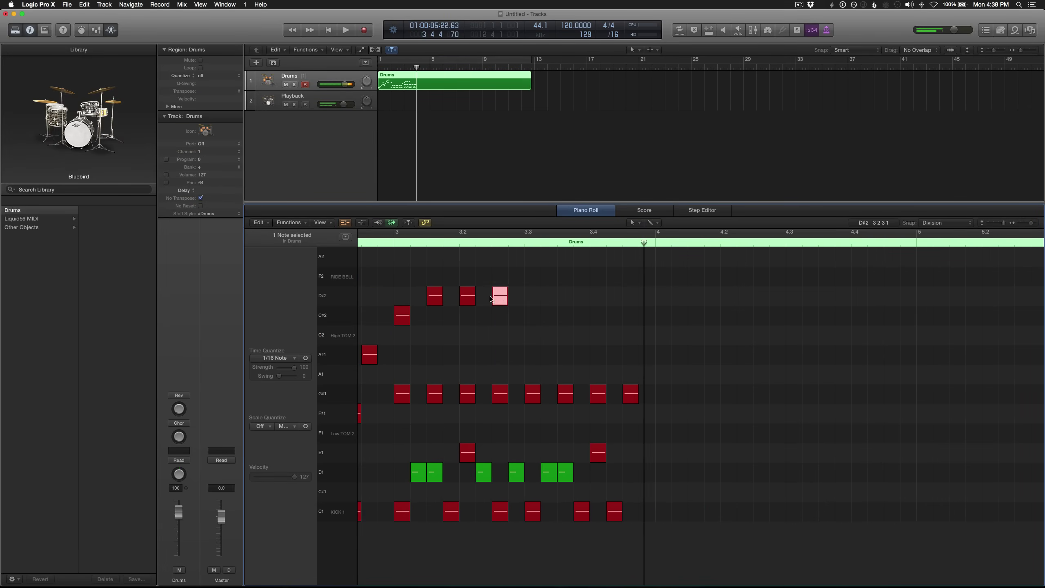
left_click(623, 294)
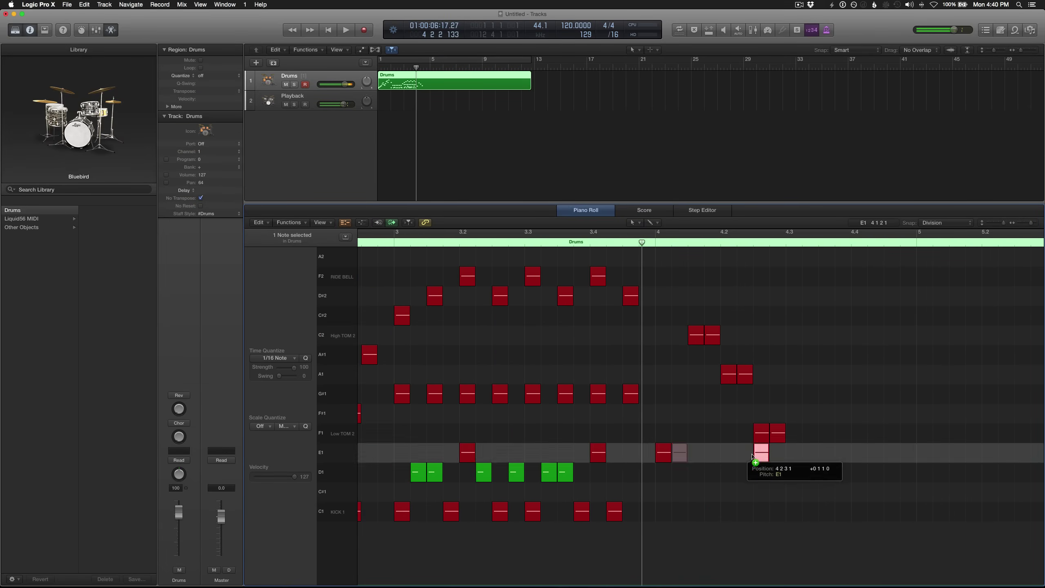
left_click_drag(609, 511, 607, 418)
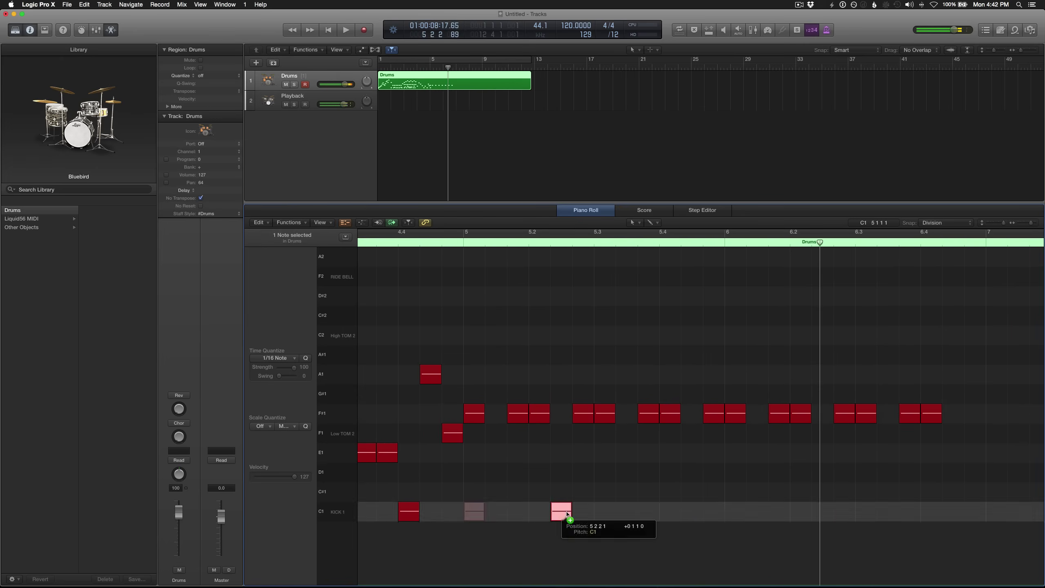
left_click_drag(685, 254, 472, 523)
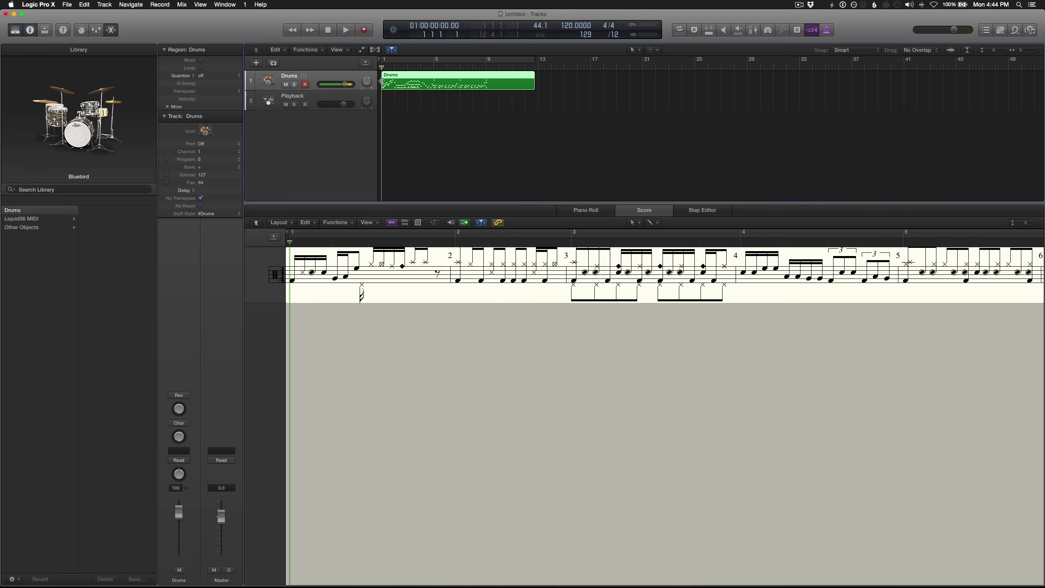
- Start the Drums region at bar 2 and view the score as a page showing bars 2–12
left_click_drag(382, 83, 394, 83)
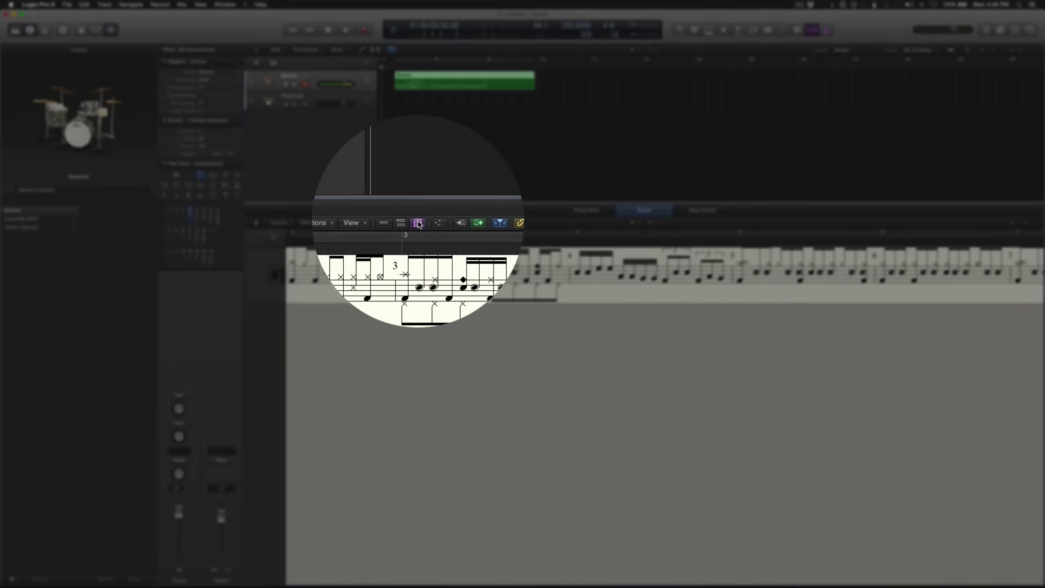
left_click(418, 222)
scroll(1036, 510, "down", 3)
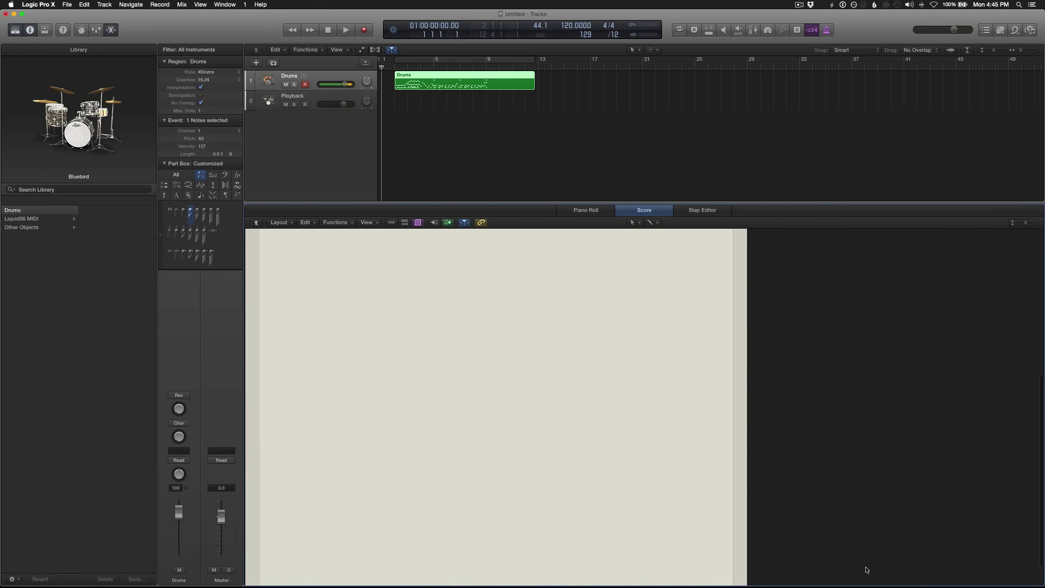
left_click_drag(1043, 403, 1044, 256)
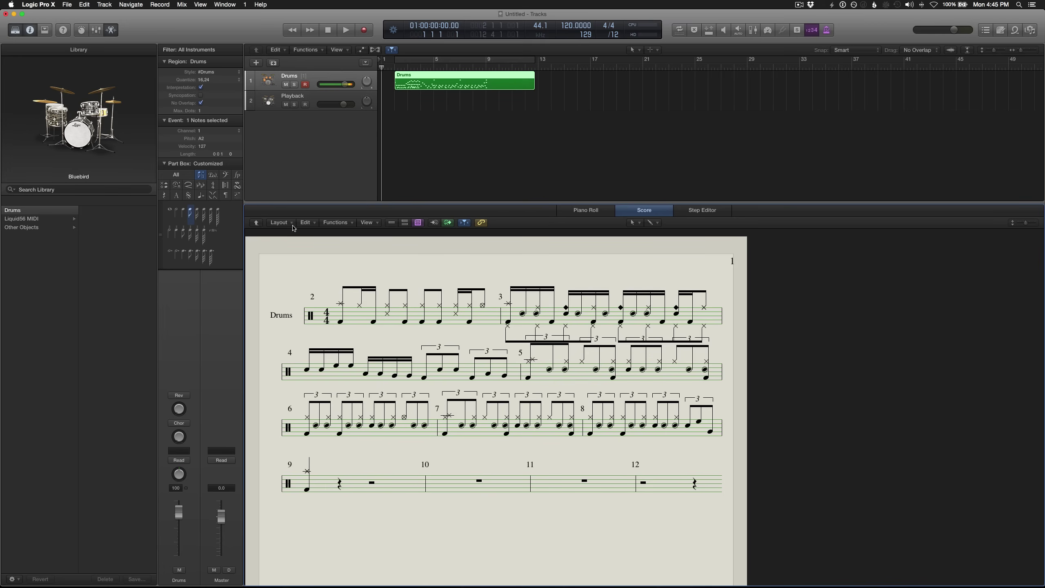
- Reduce the score's note stem length to 4 in the global score settings
left_click(280, 223)
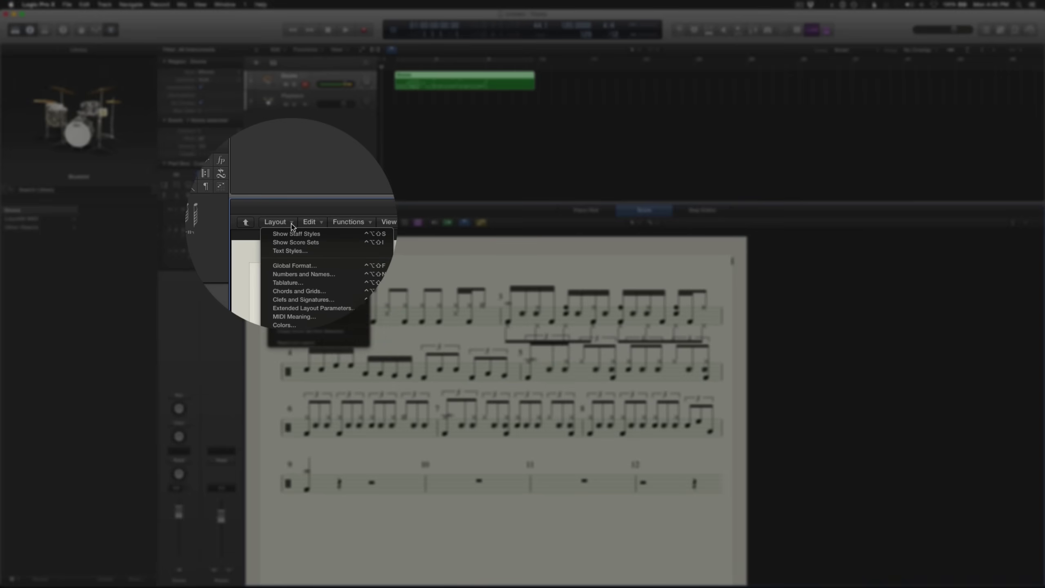
left_click(312, 258)
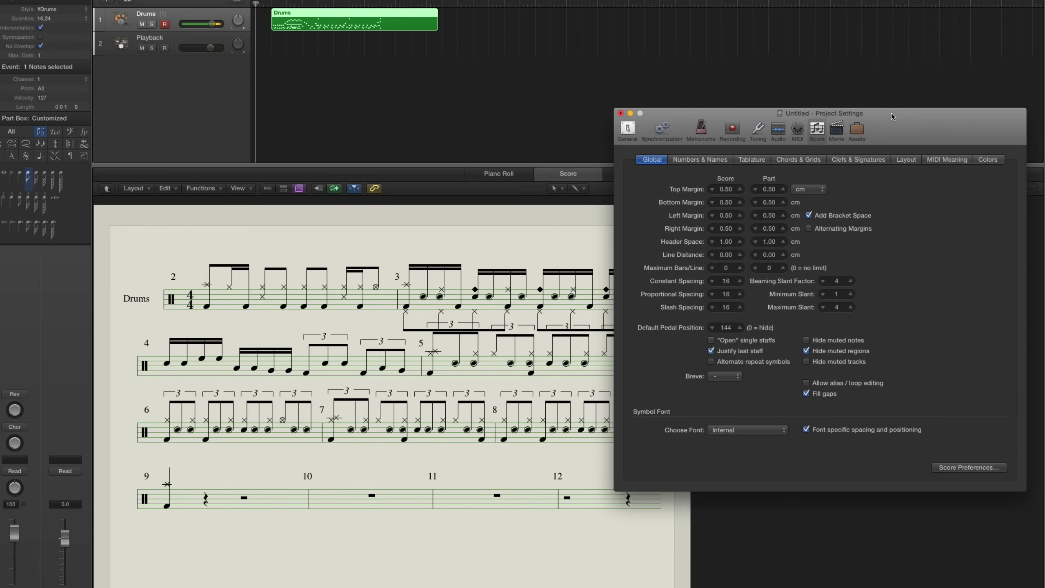
left_click_drag(882, 104, 877, 68)
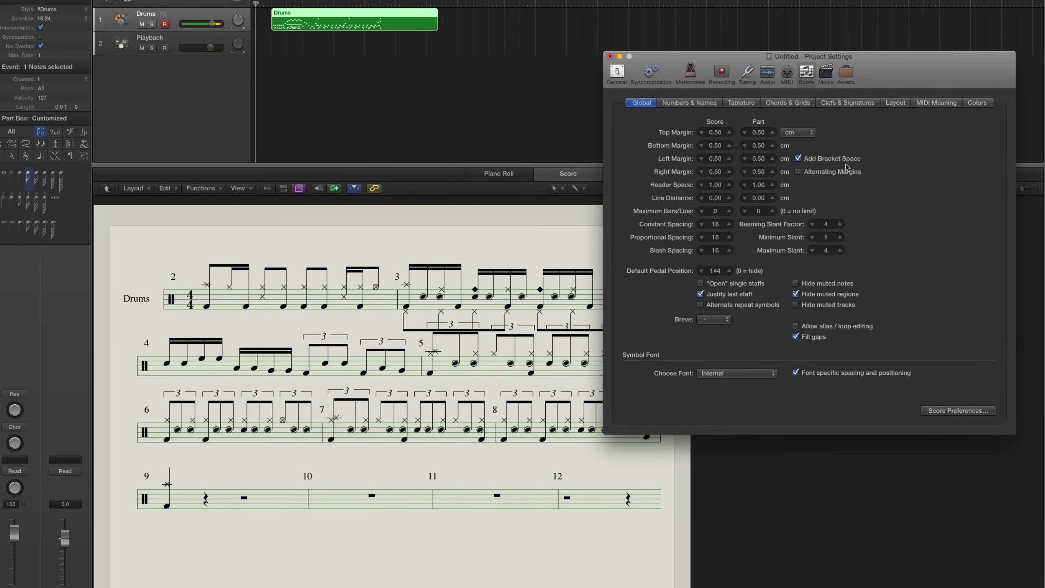
left_click(895, 104)
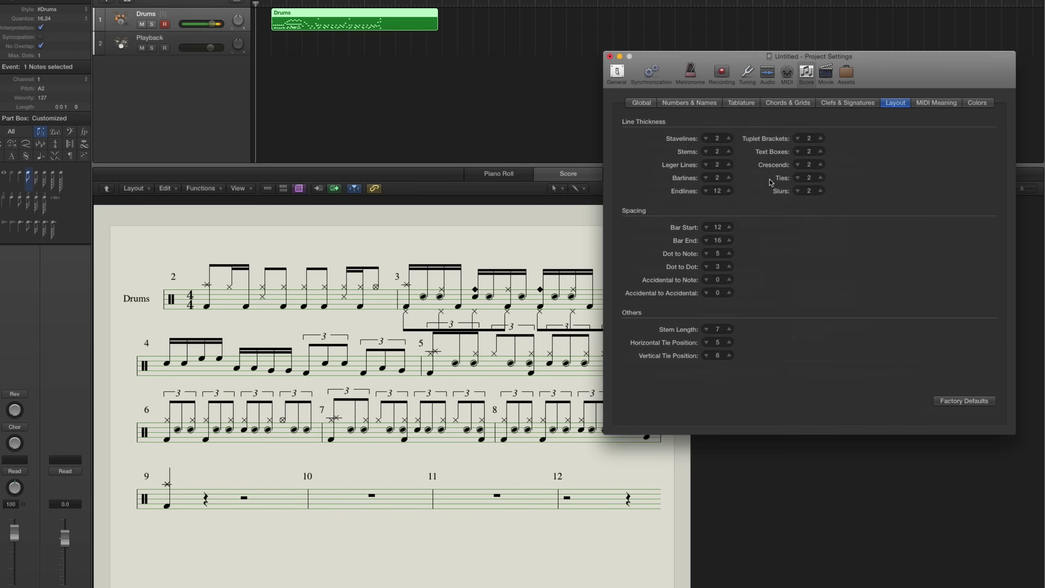
left_click(706, 330)
left_click(707, 330)
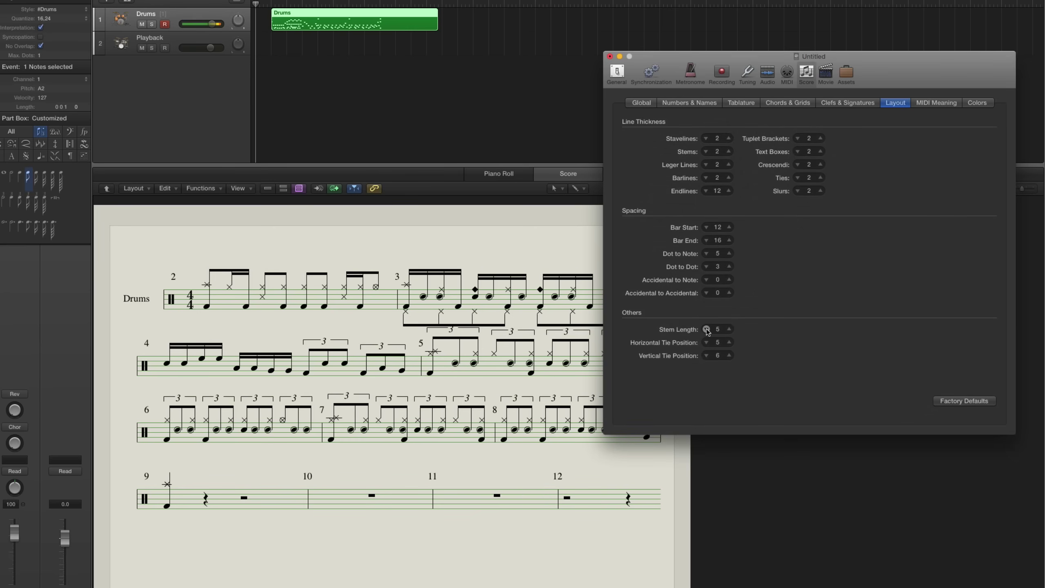
left_click(707, 330)
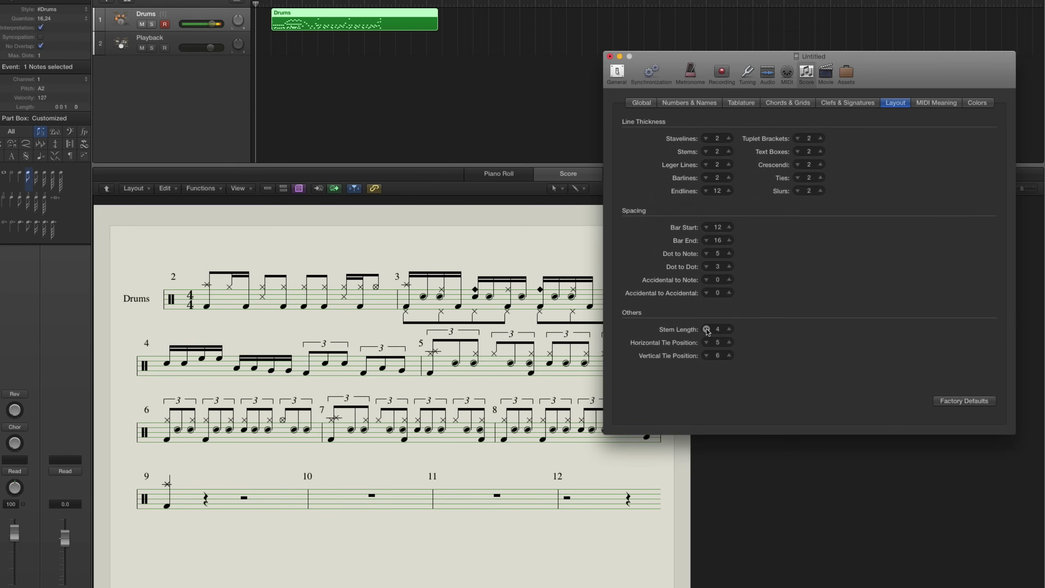
- Keep constant note spacing at 16 and switch off bar numbers in the score
left_click(655, 104)
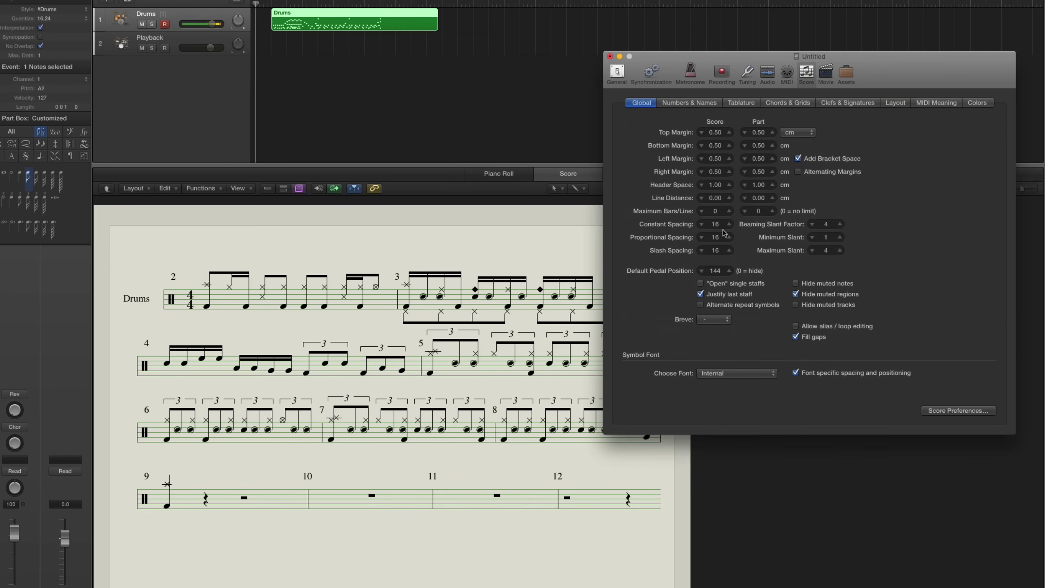
left_click(702, 224)
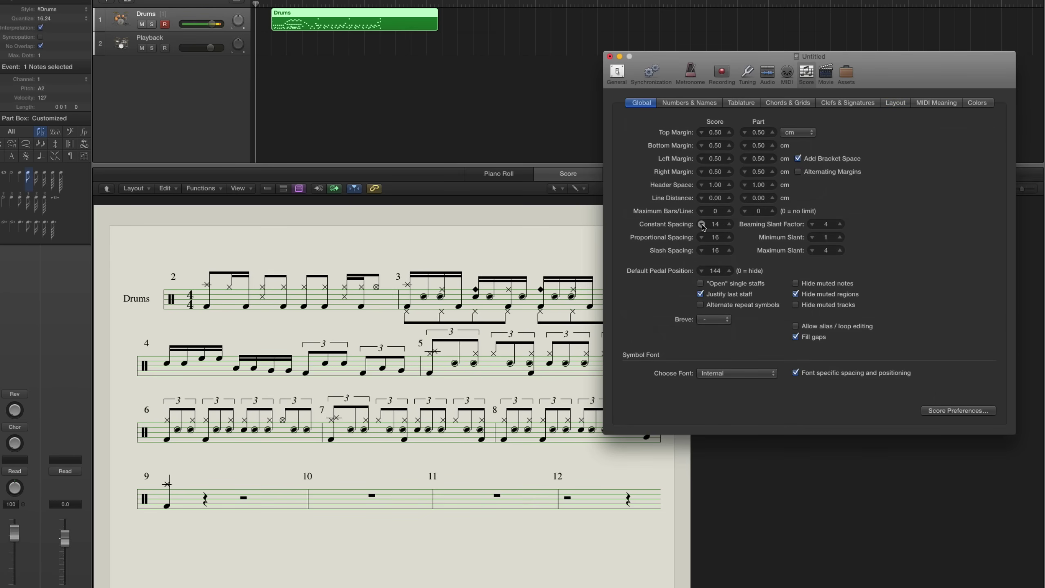
left_click(729, 225)
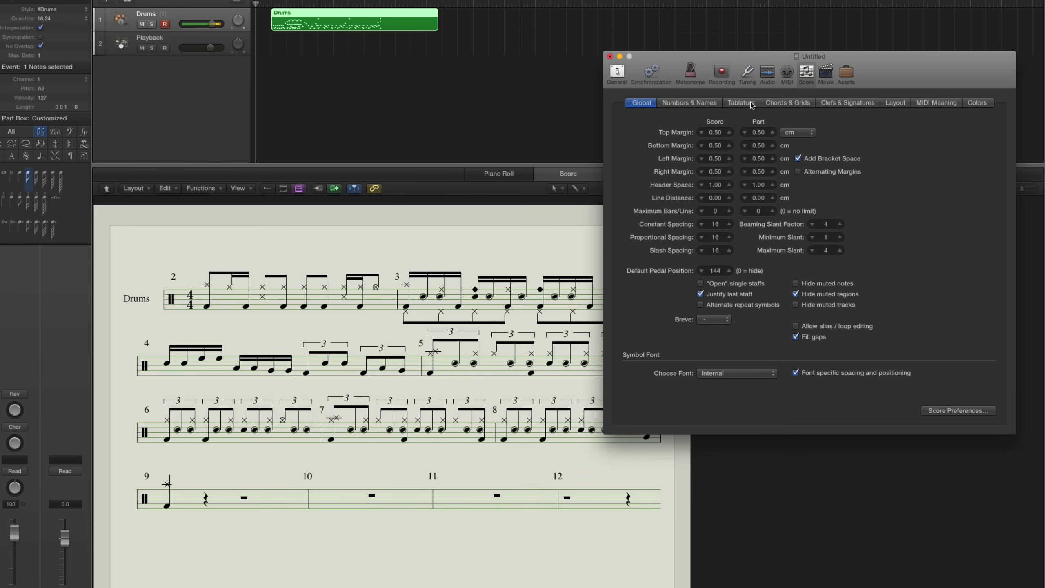
left_click(704, 104)
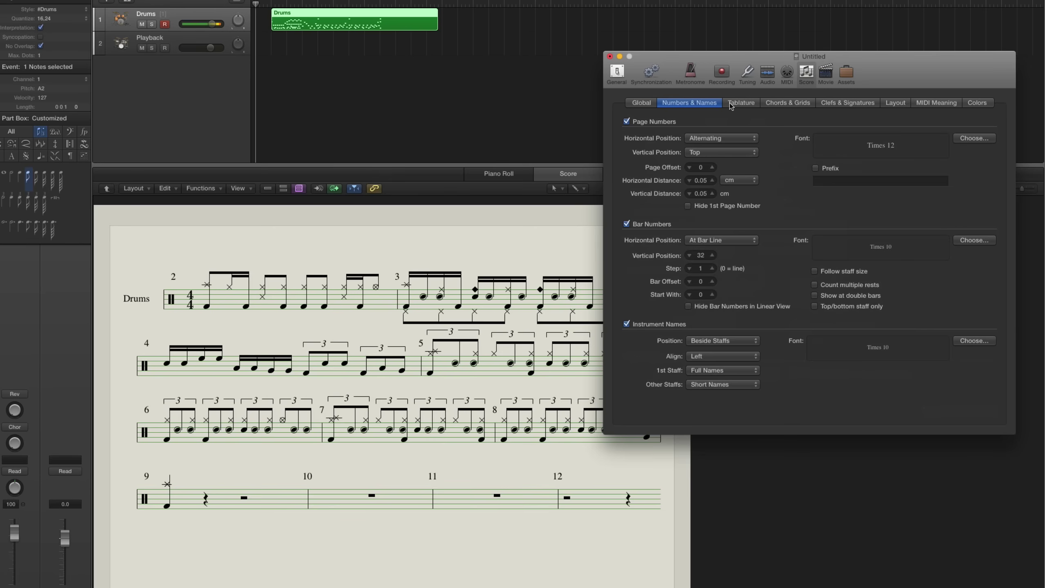
left_click(627, 225)
left_click(627, 224)
left_click(628, 224)
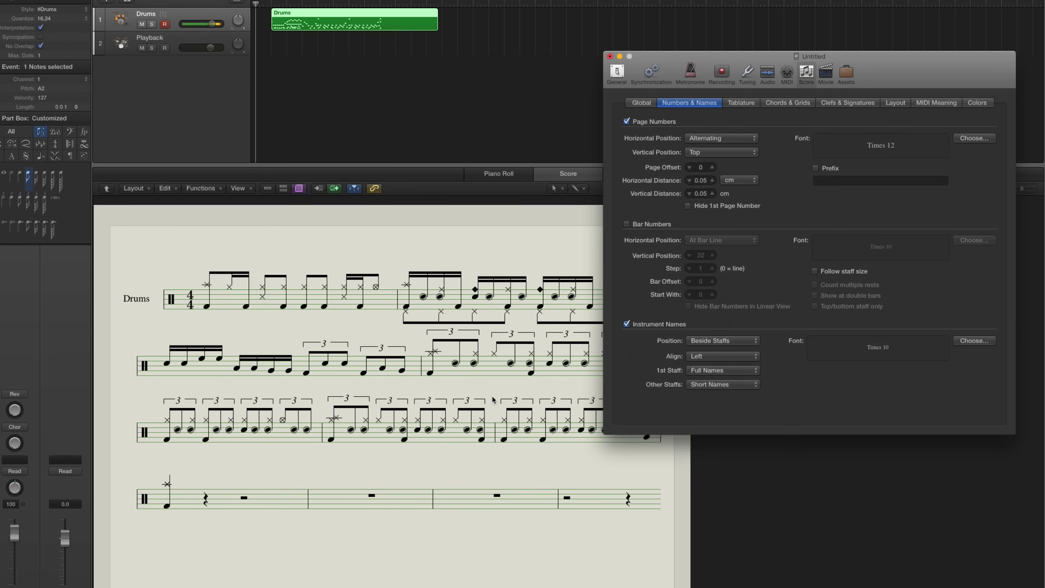
scroll(492, 399, "down", 1)
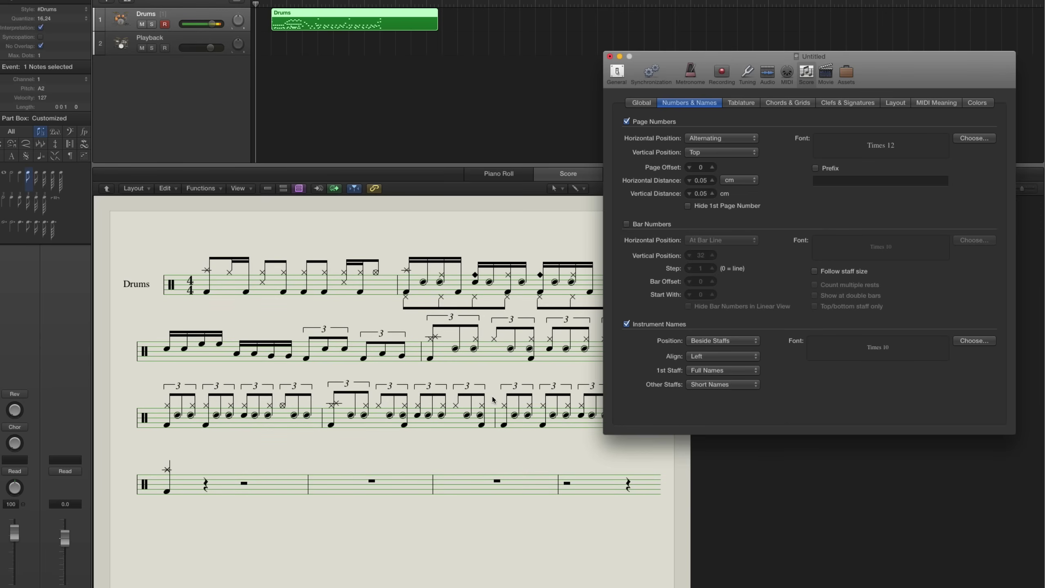
- Increase the #Drums staff style spacing from 70 to 81 for both voices
left_click(610, 57)
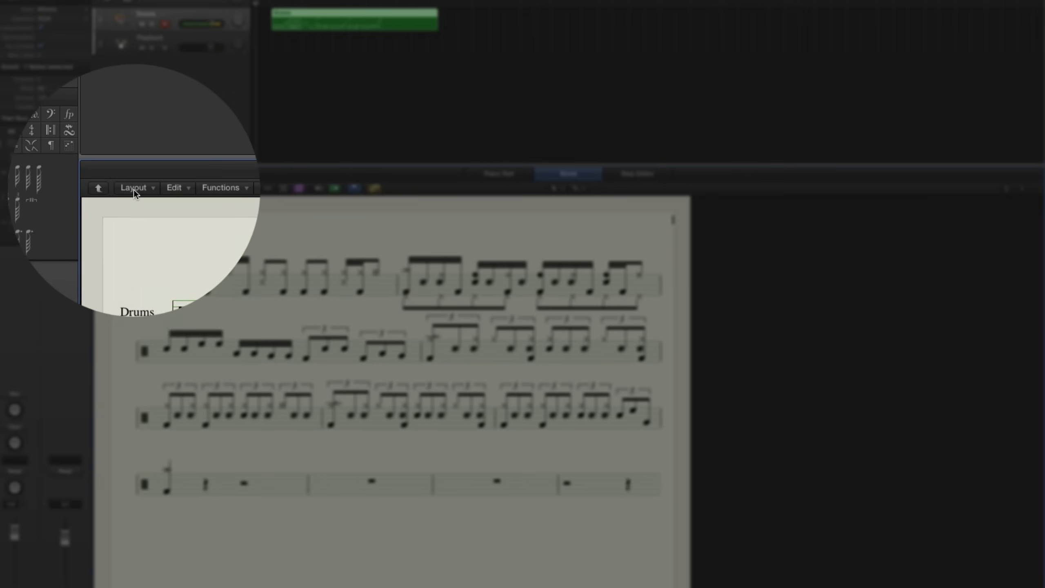
left_click(134, 189)
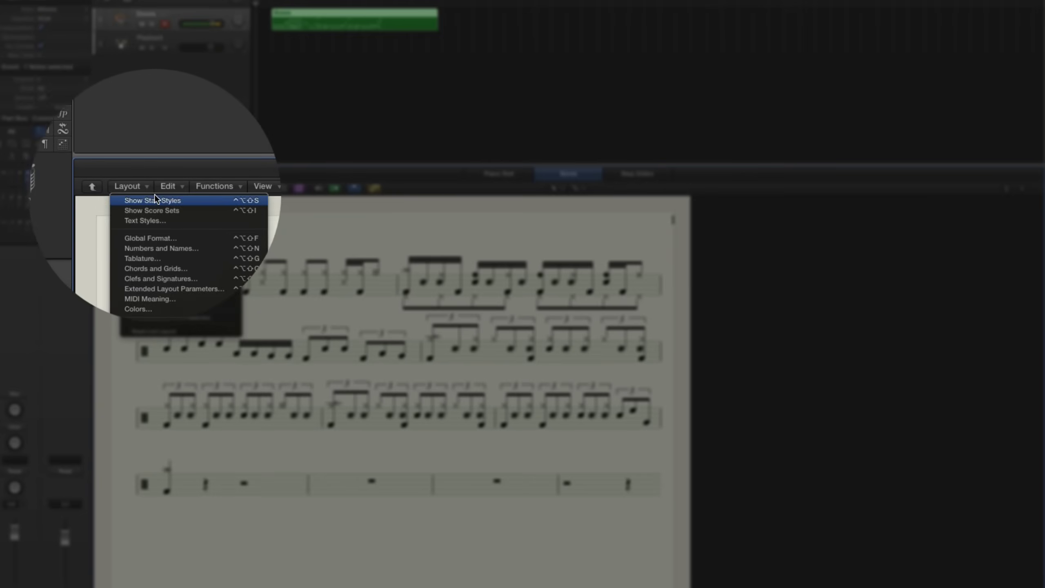
left_click(173, 198)
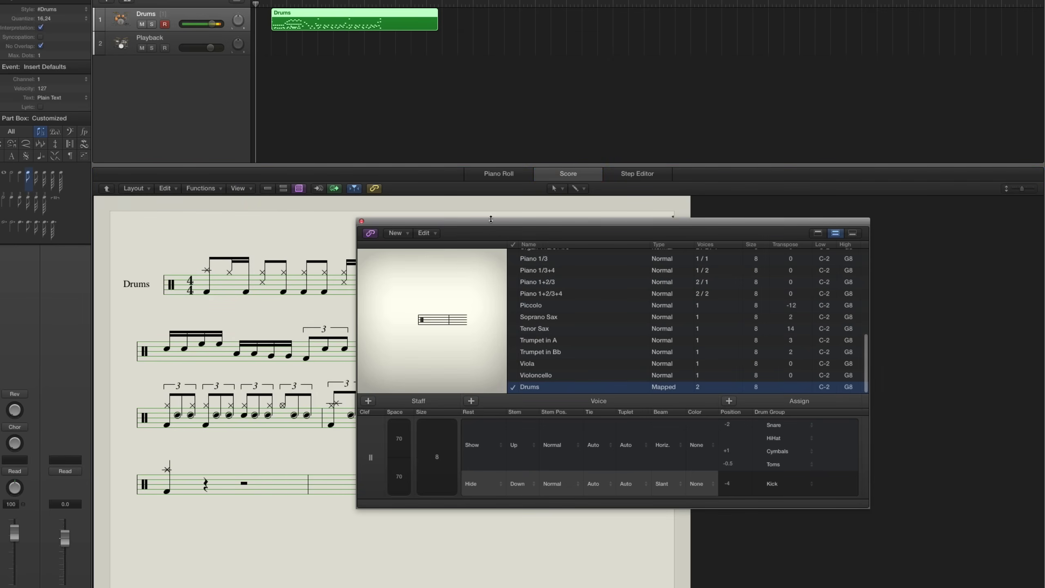
left_click_drag(491, 222, 600, 18)
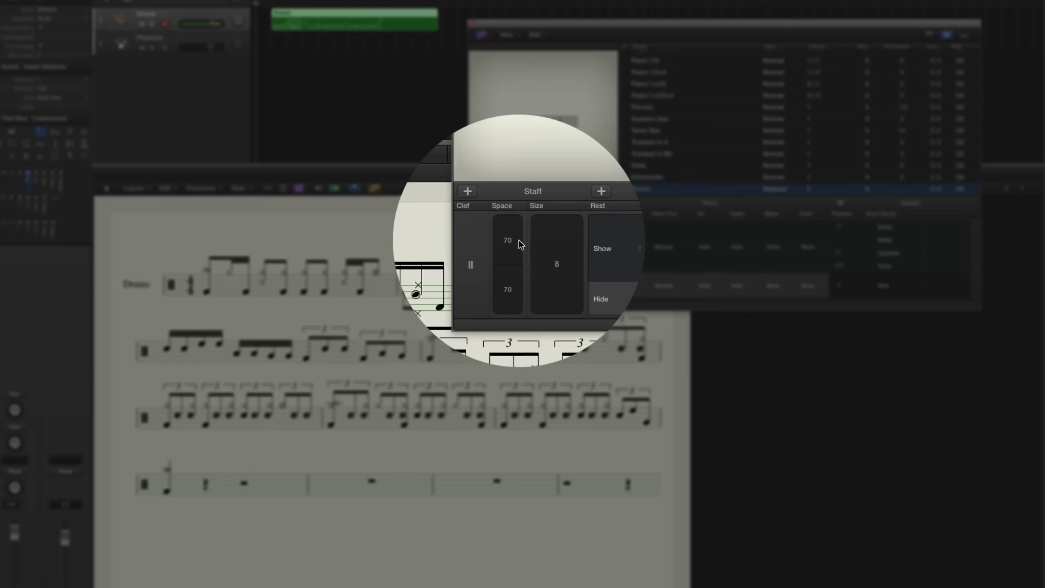
left_click_drag(510, 240, 511, 228)
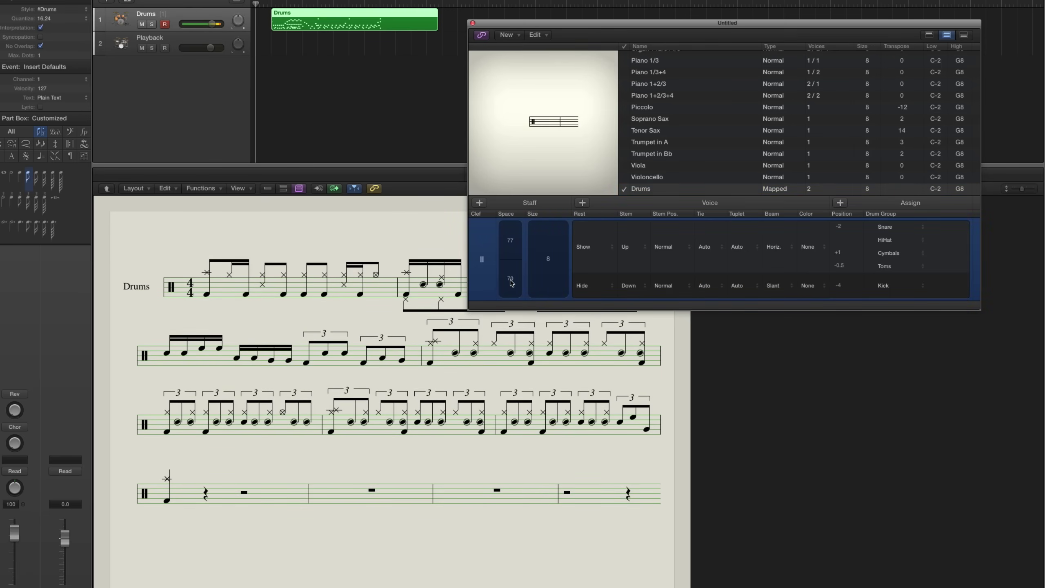
left_click_drag(511, 280, 513, 237)
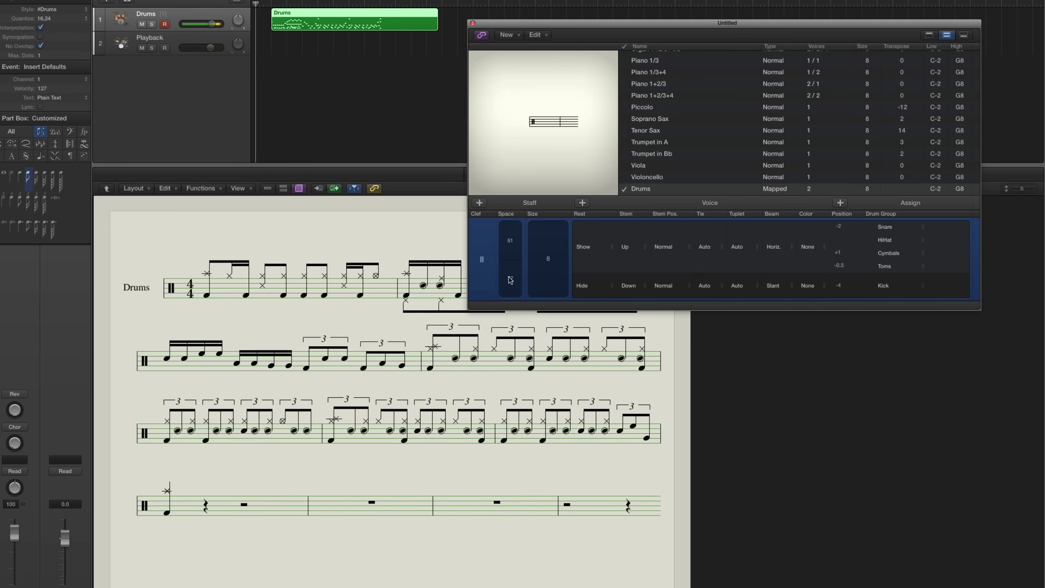
left_click_drag(511, 282, 511, 276)
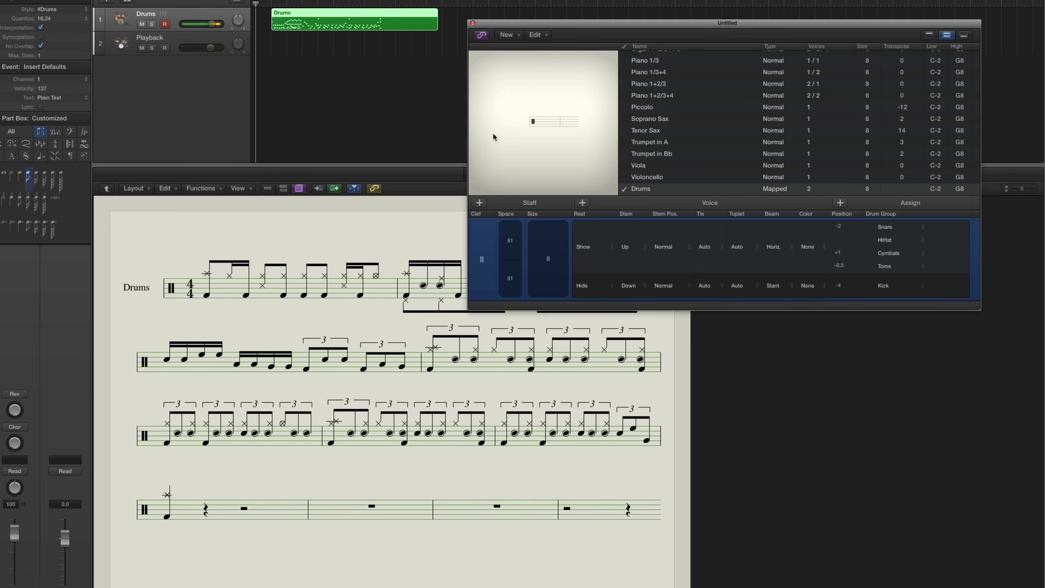
left_click(472, 23)
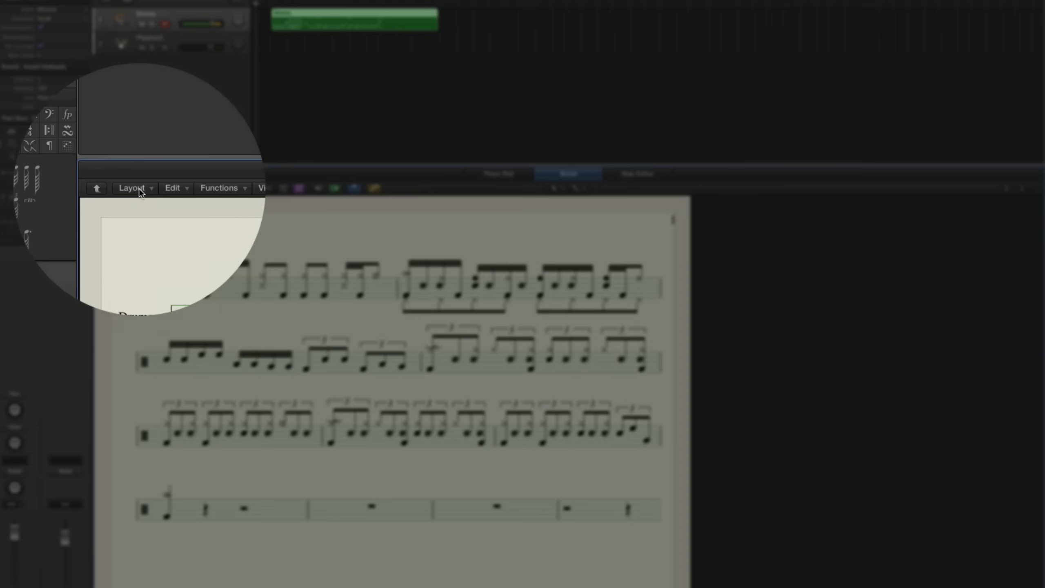
- Place the playhead at bar 1 and play back the Drums groove
left_click(139, 188)
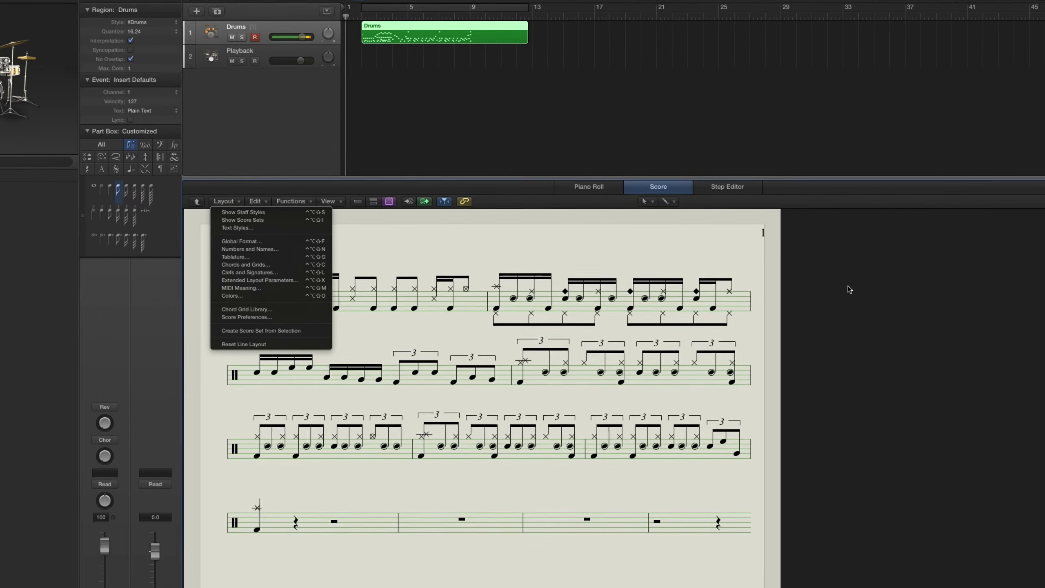
left_click(760, 269)
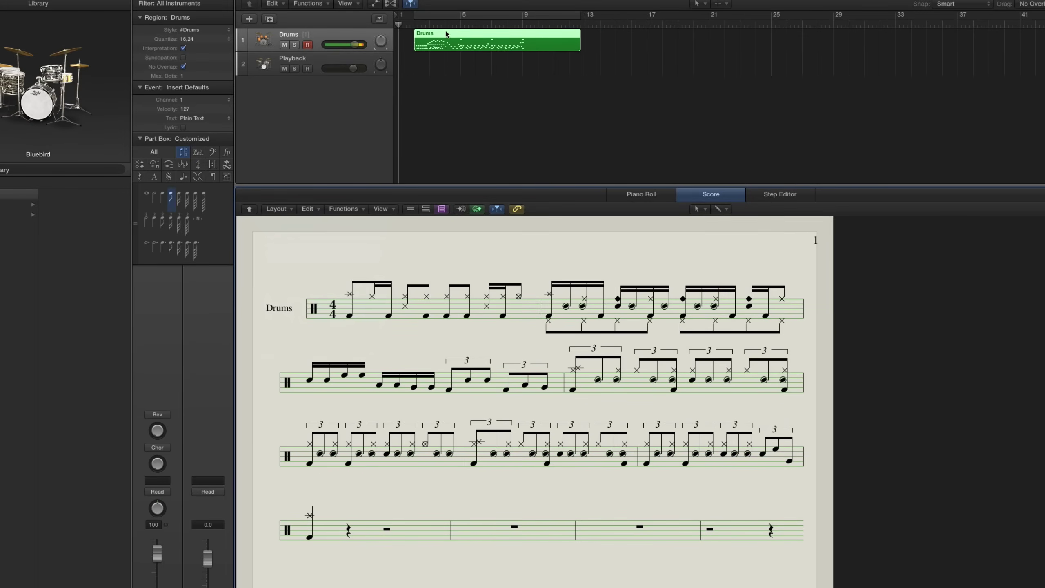
left_click(413, 23)
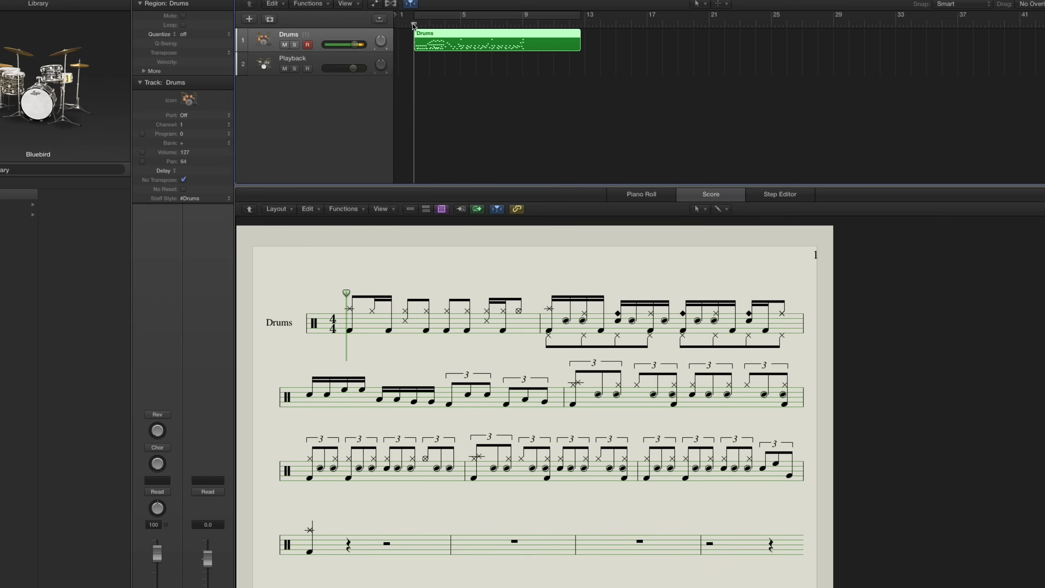
key("space")
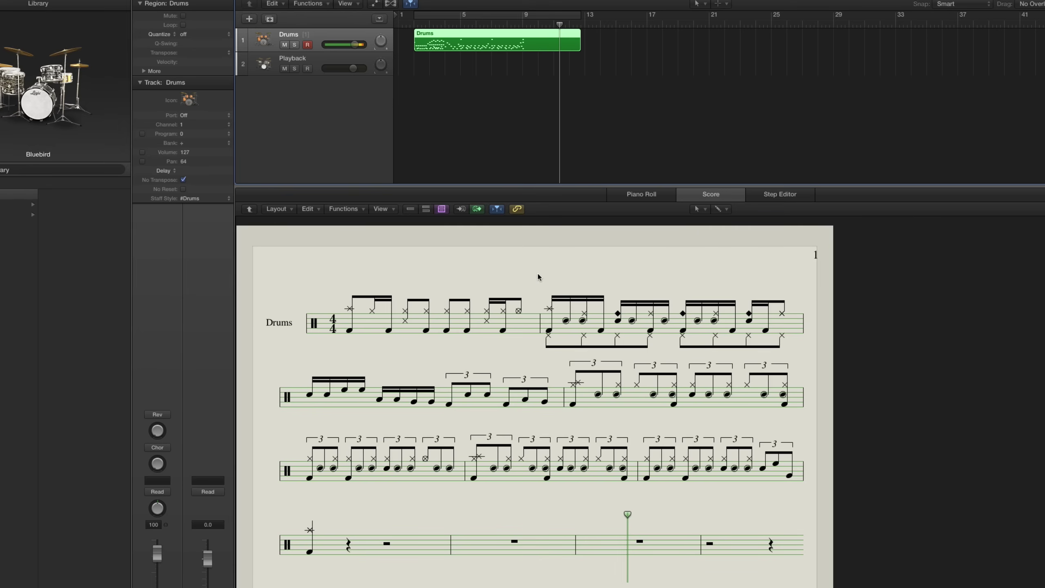
left_click(642, 194)
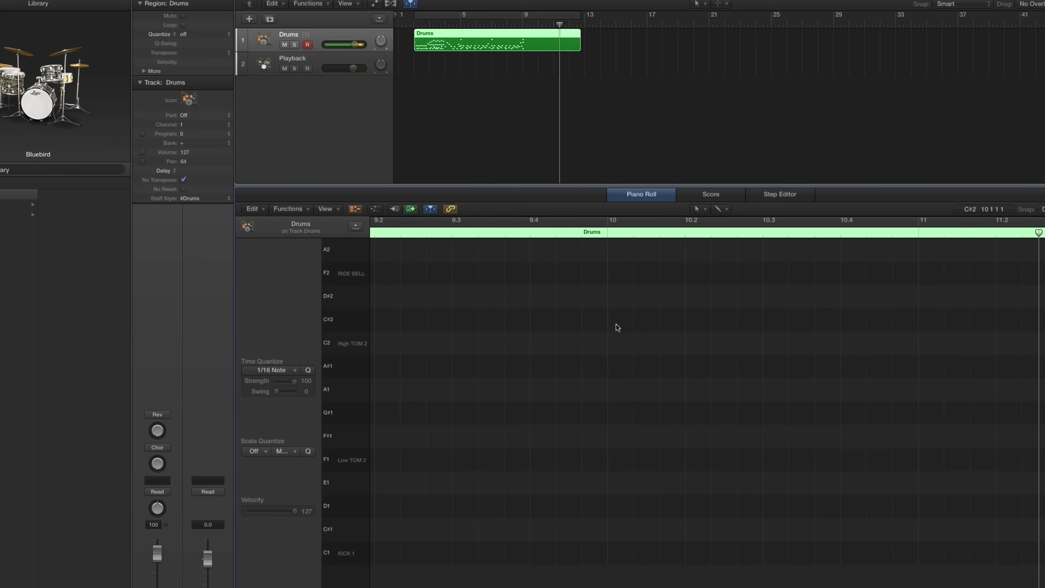
left_click(709, 196)
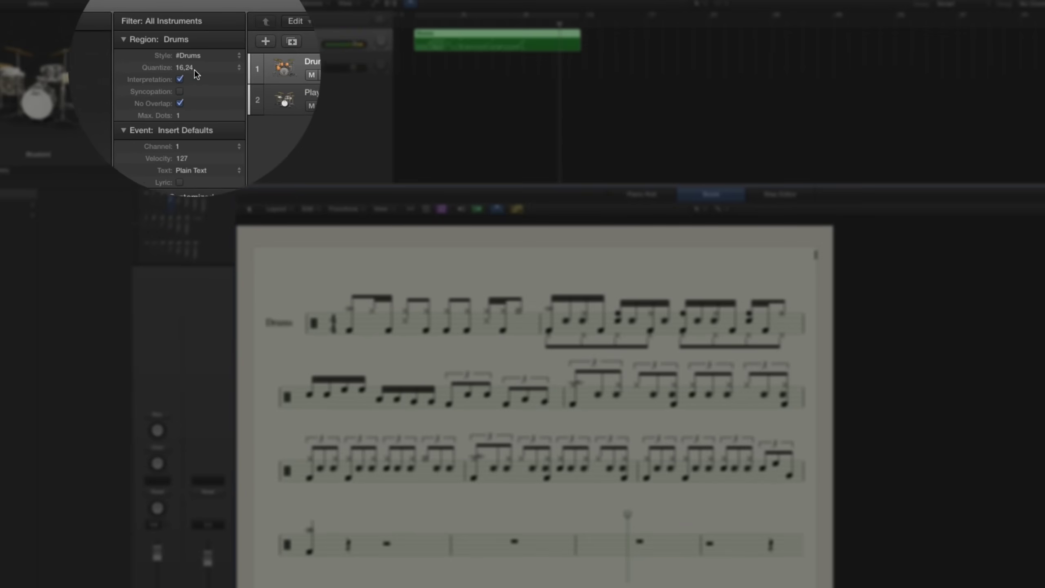
left_click(194, 69)
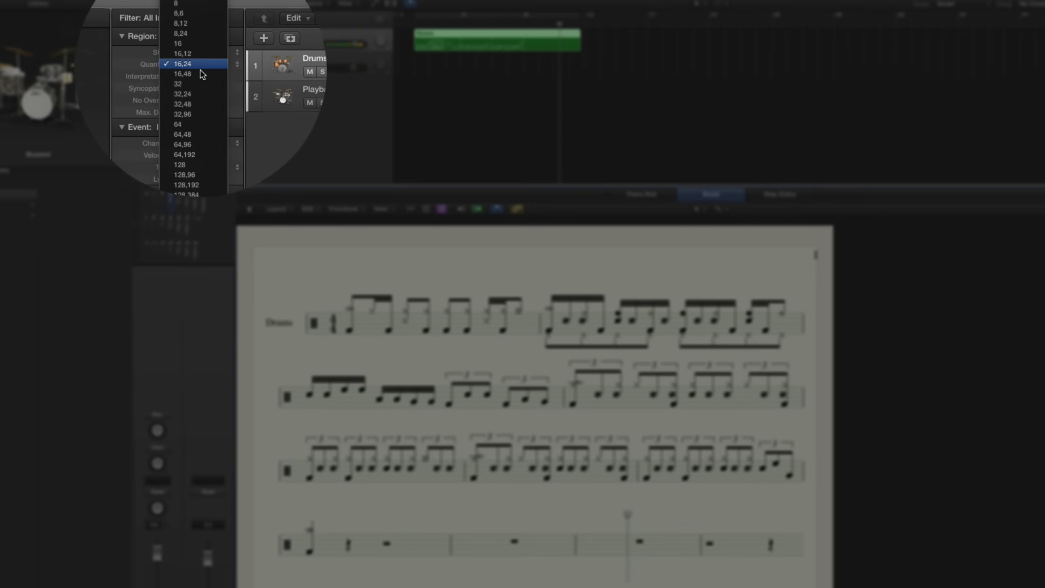
left_click(200, 77)
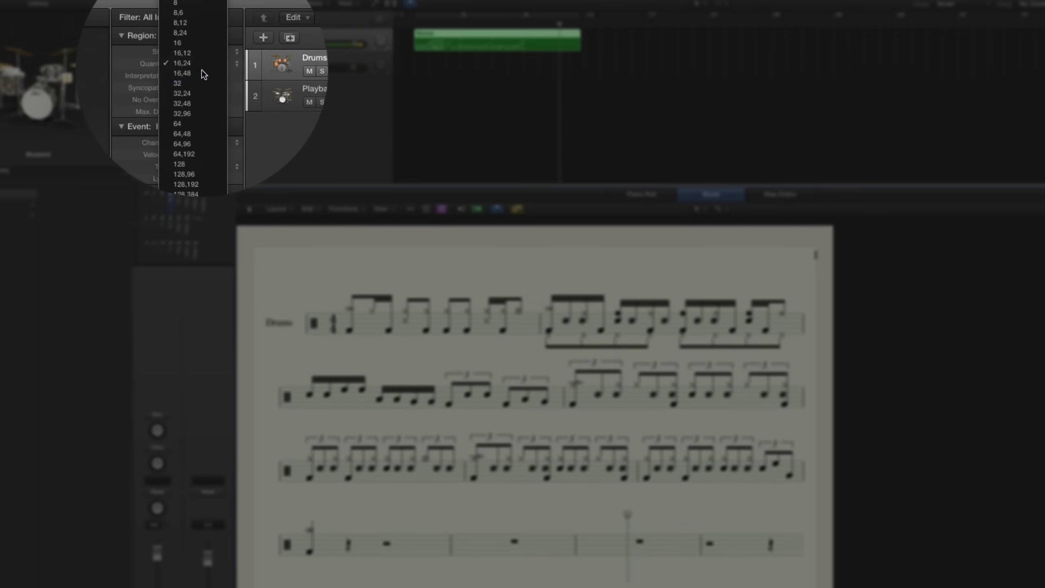
left_click(200, 39)
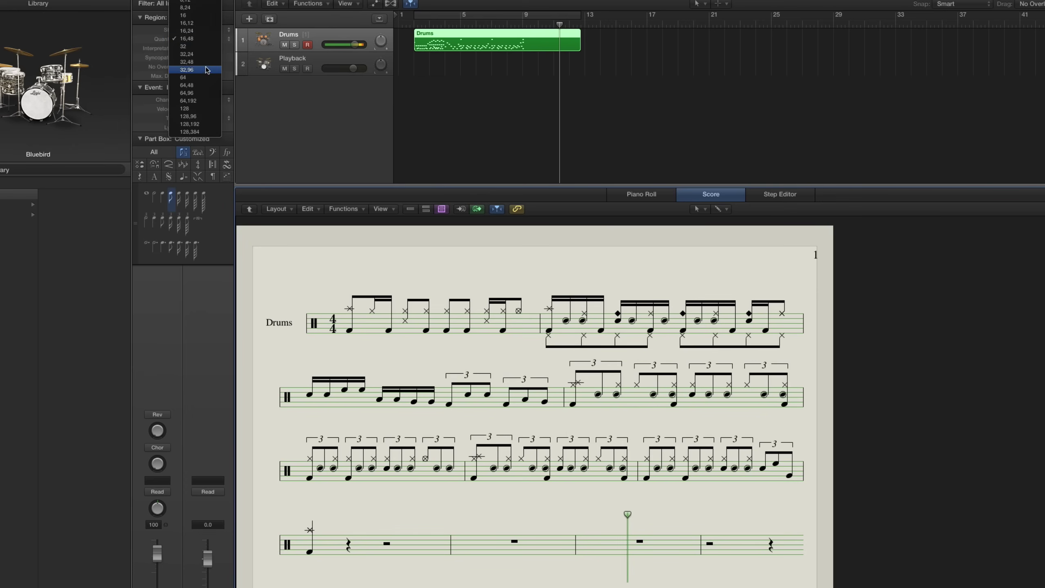
left_click(204, 32)
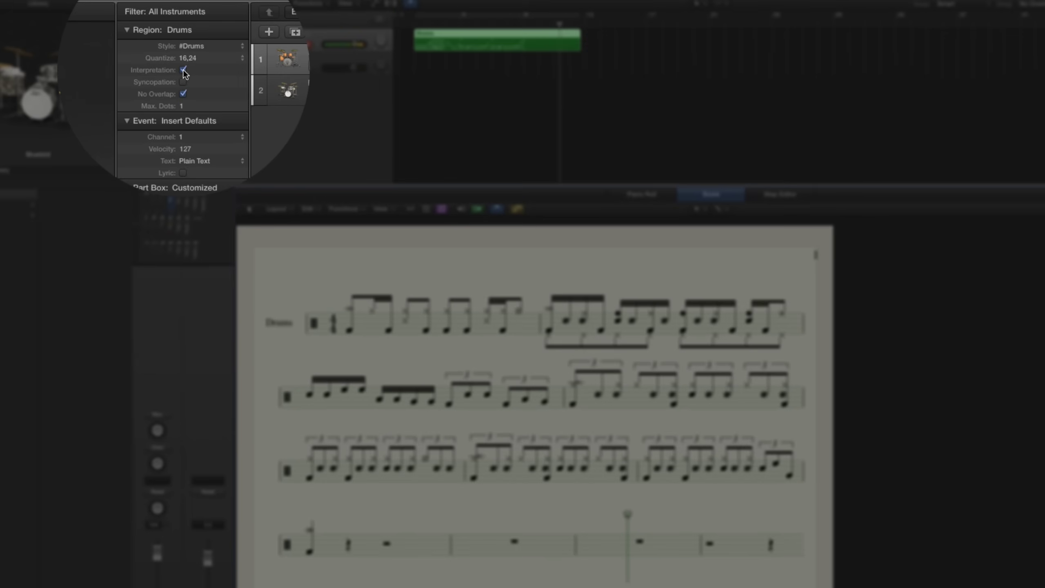
left_click(184, 70)
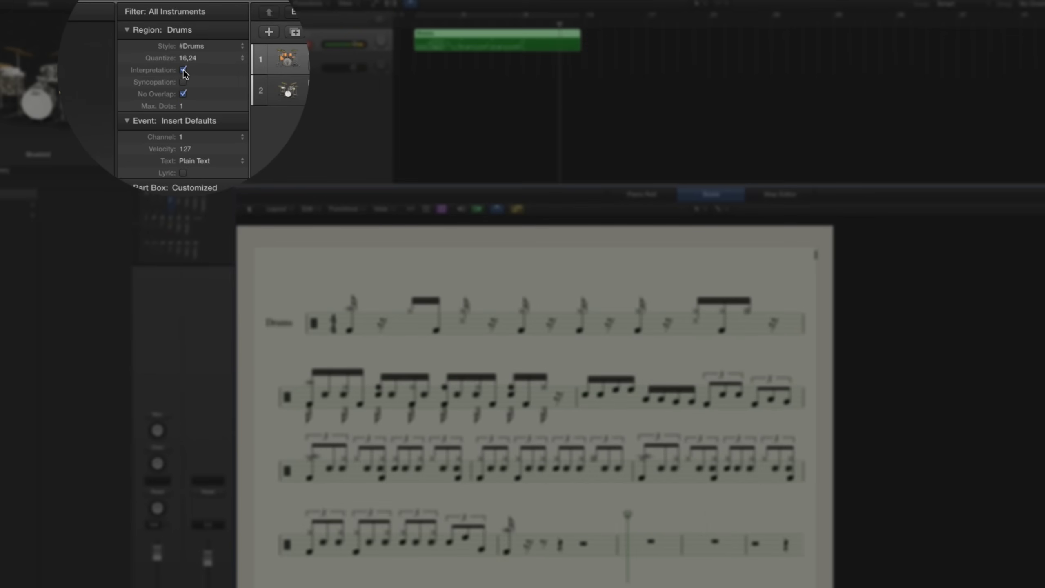
left_click(184, 70)
left_click(183, 70)
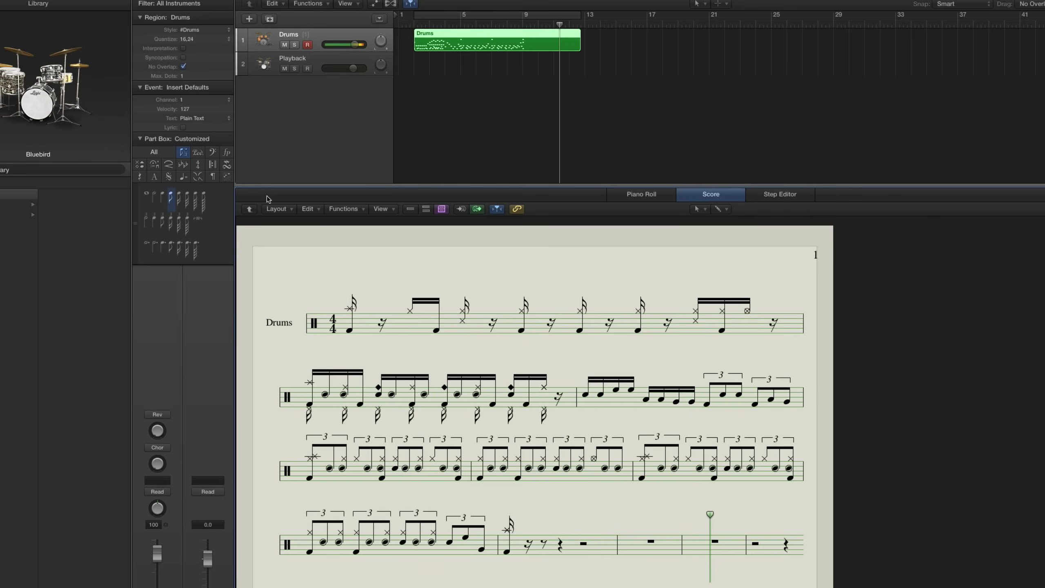
left_click(183, 48)
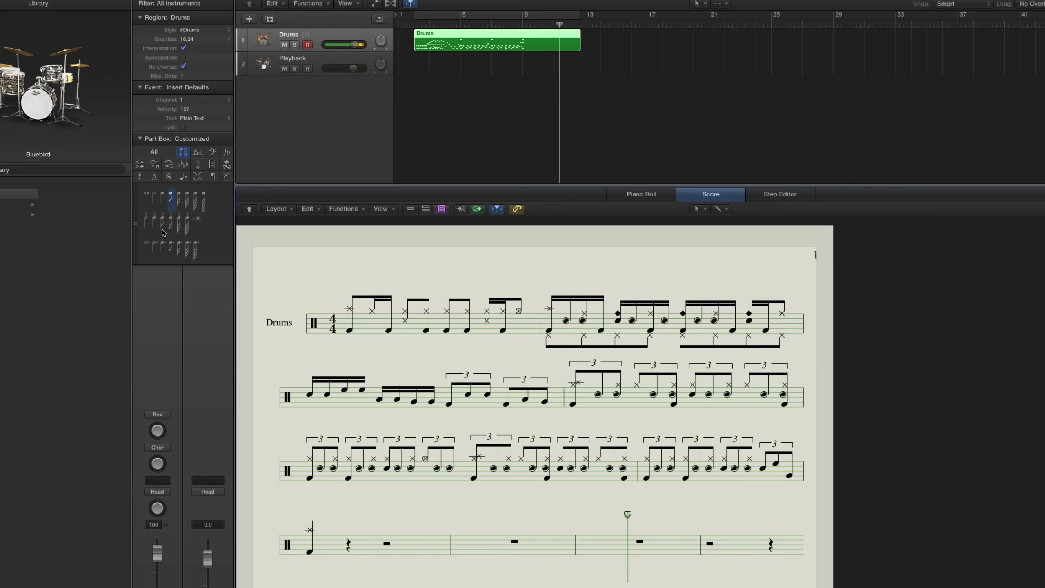
left_click(171, 196)
left_click(660, 194)
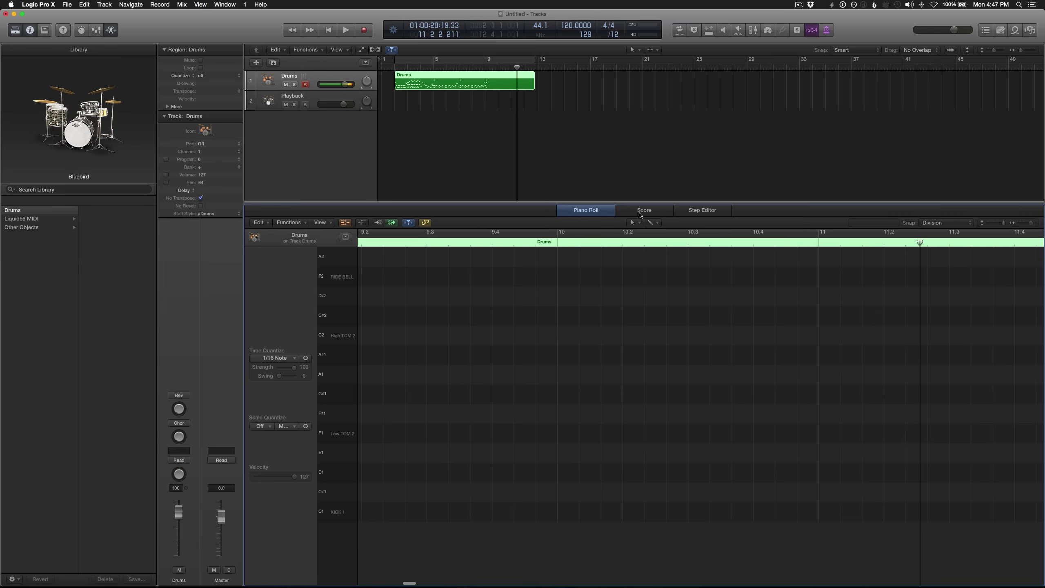
left_click(644, 210)
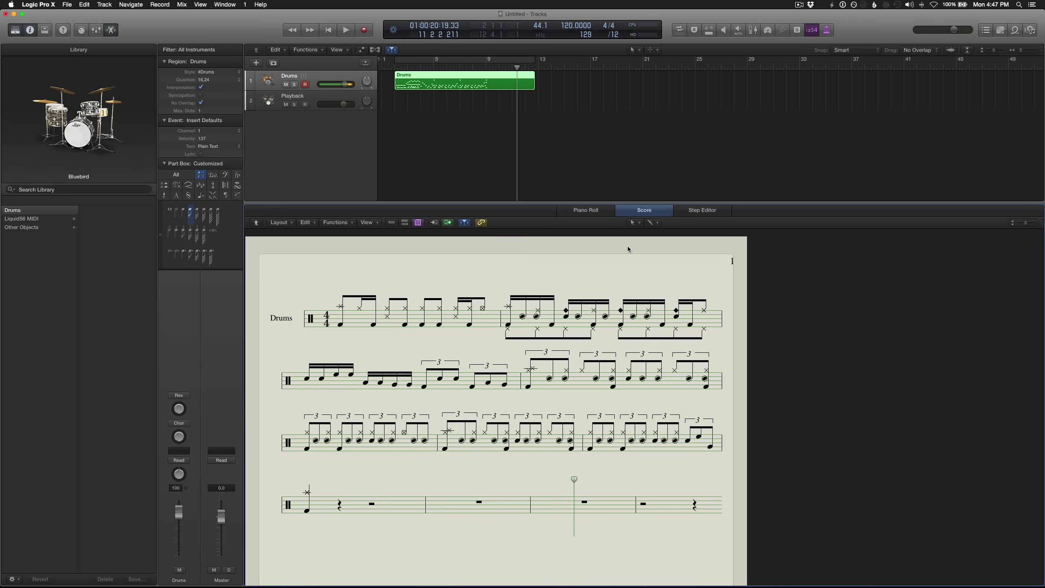